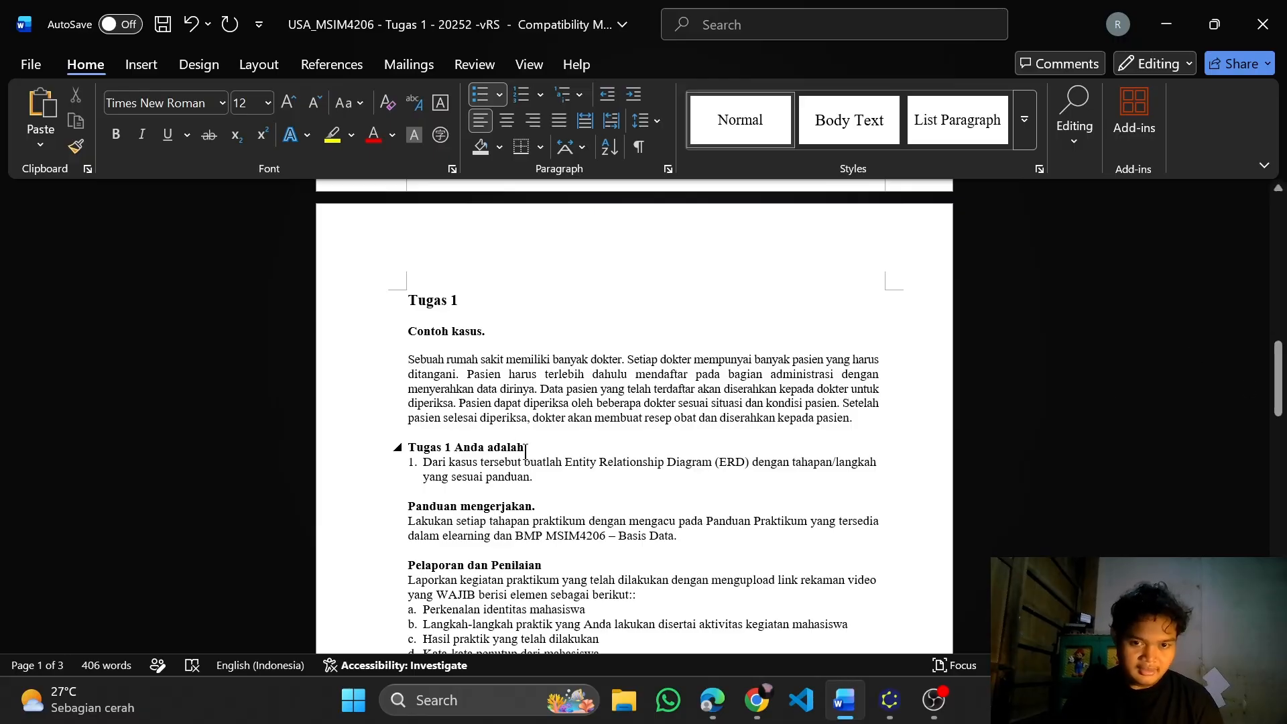
Read the Tugas 1 hospital case, the ERD task, the working guide and the reporting requirements
scroll(627, 417, down, 1)
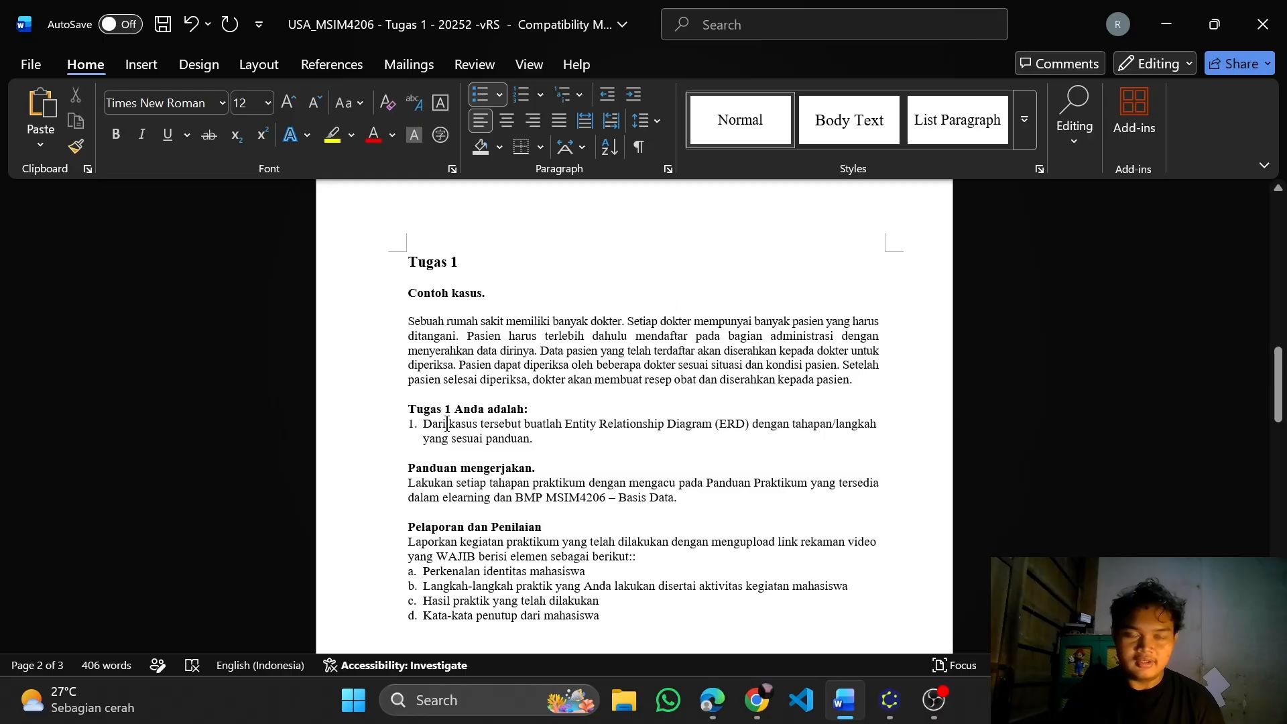
scroll(447, 424, down, 1)
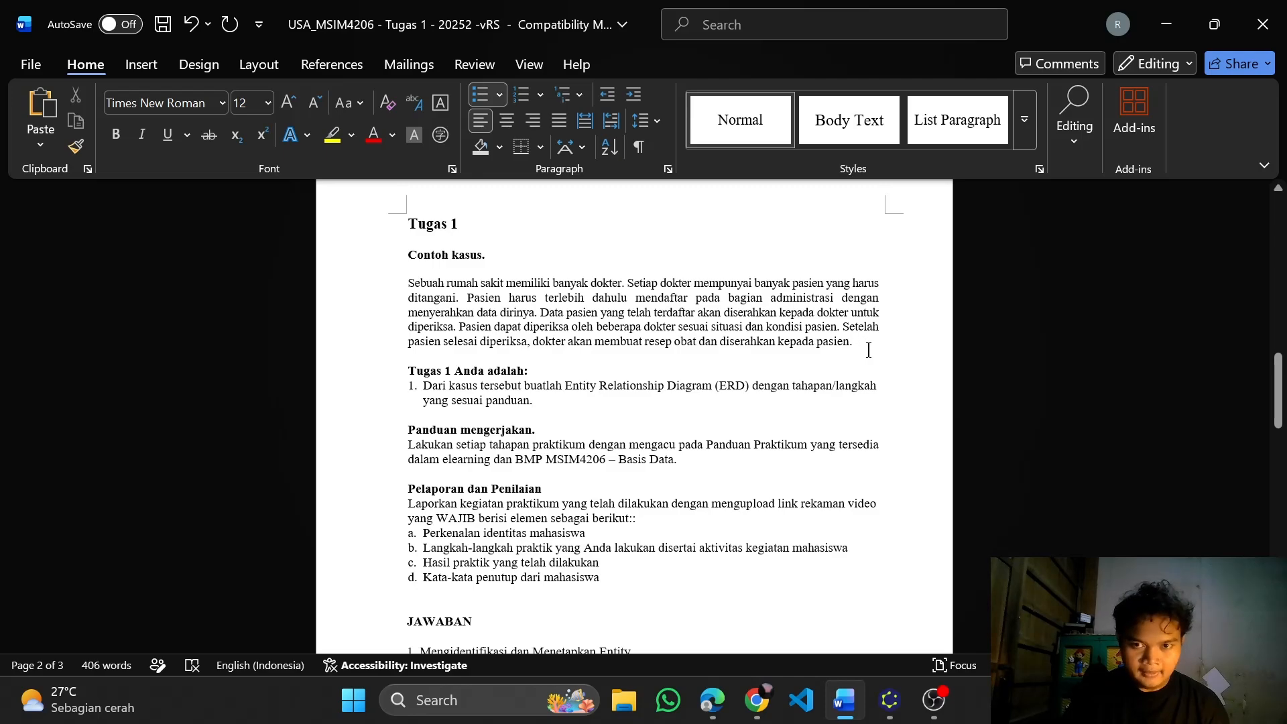
scroll(869, 350, down, 2)
scroll(870, 347, up, 2)
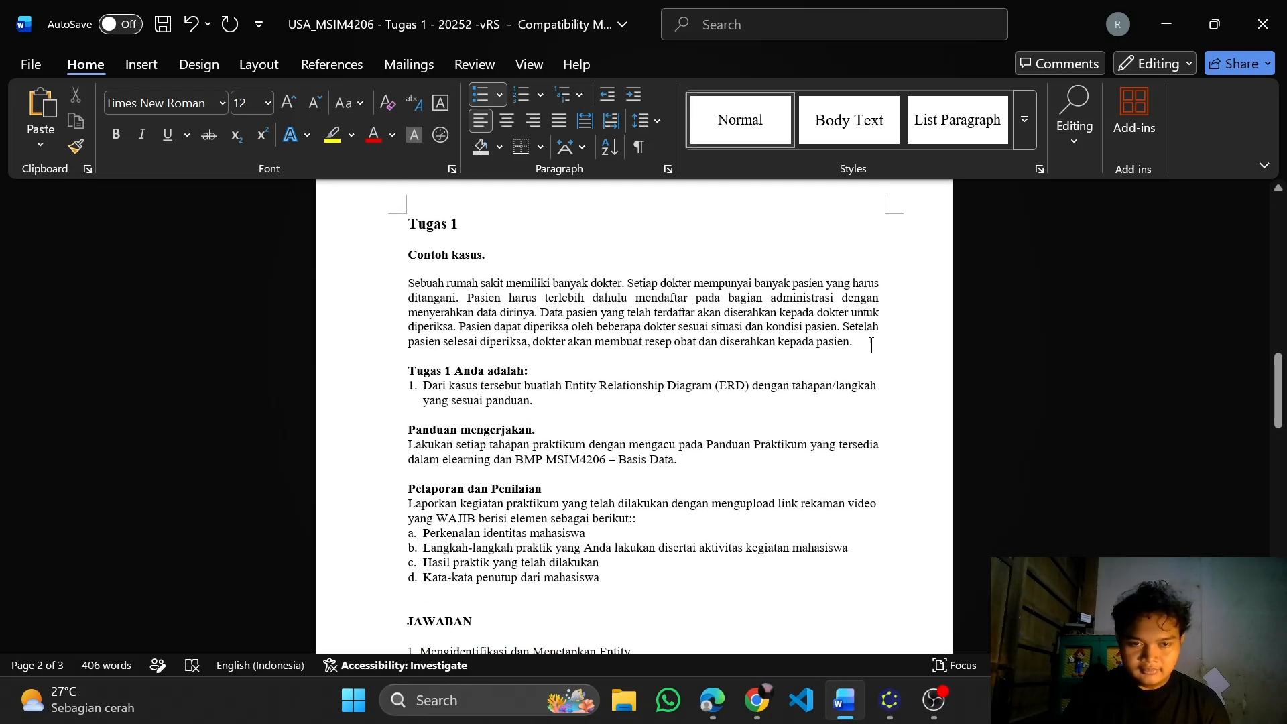
scroll(771, 406, down, 1)
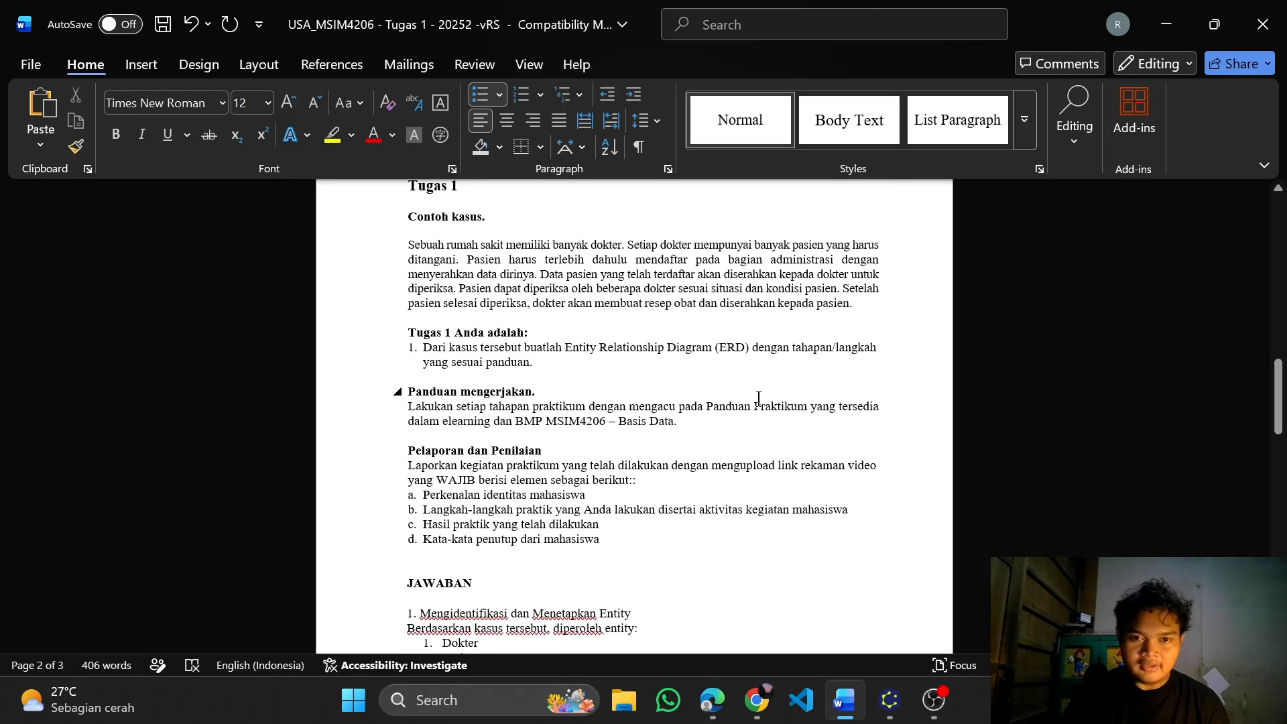
scroll(726, 398, down, 4)
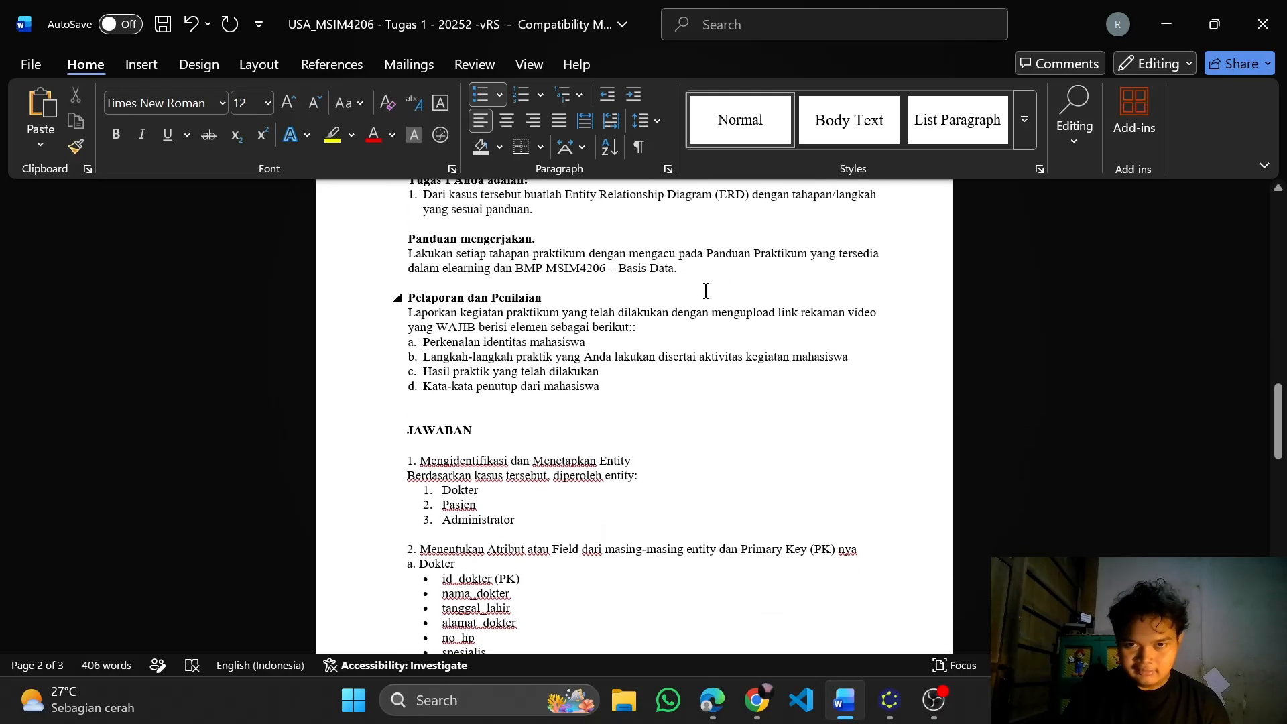
scroll(551, 287, down, 2)
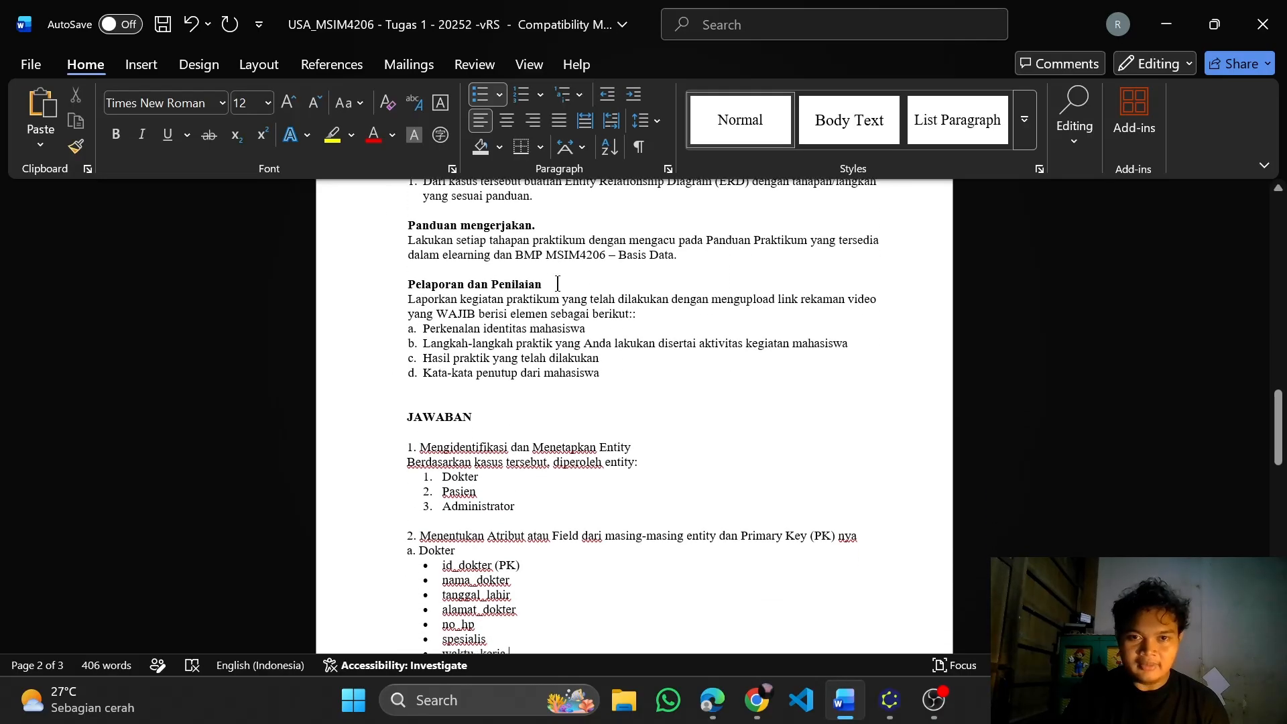
scroll(604, 335, down, 3)
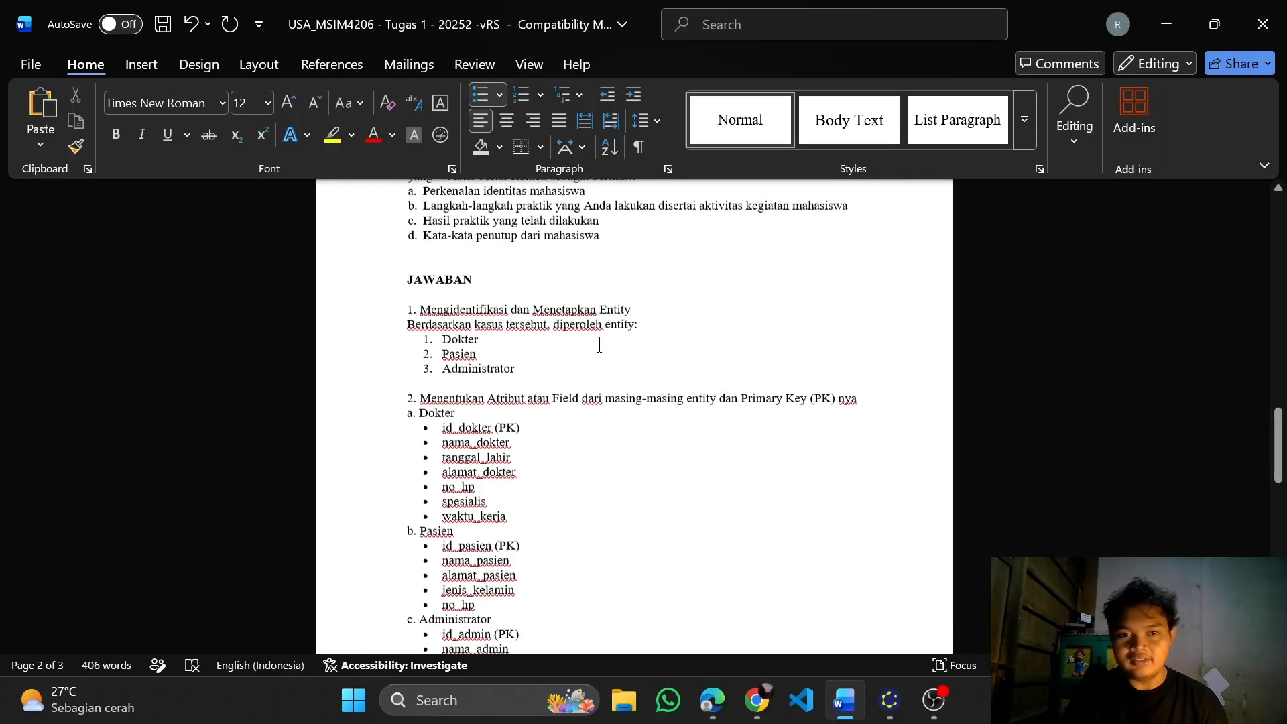
Skim the JAWABAN section from the entity list through the relationship table and cardinality answers, returning to the task instructions
scroll(435, 315, down, 8)
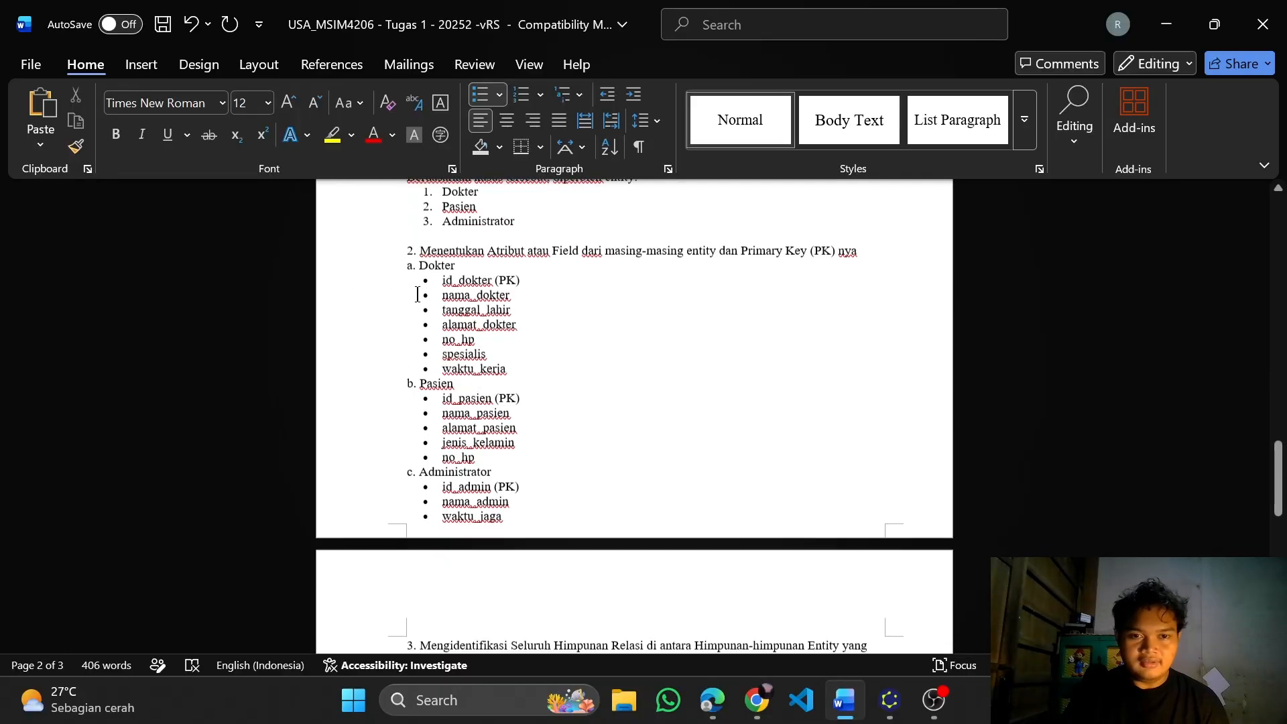
scroll(462, 350, down, 9)
scroll(618, 514, up, 9)
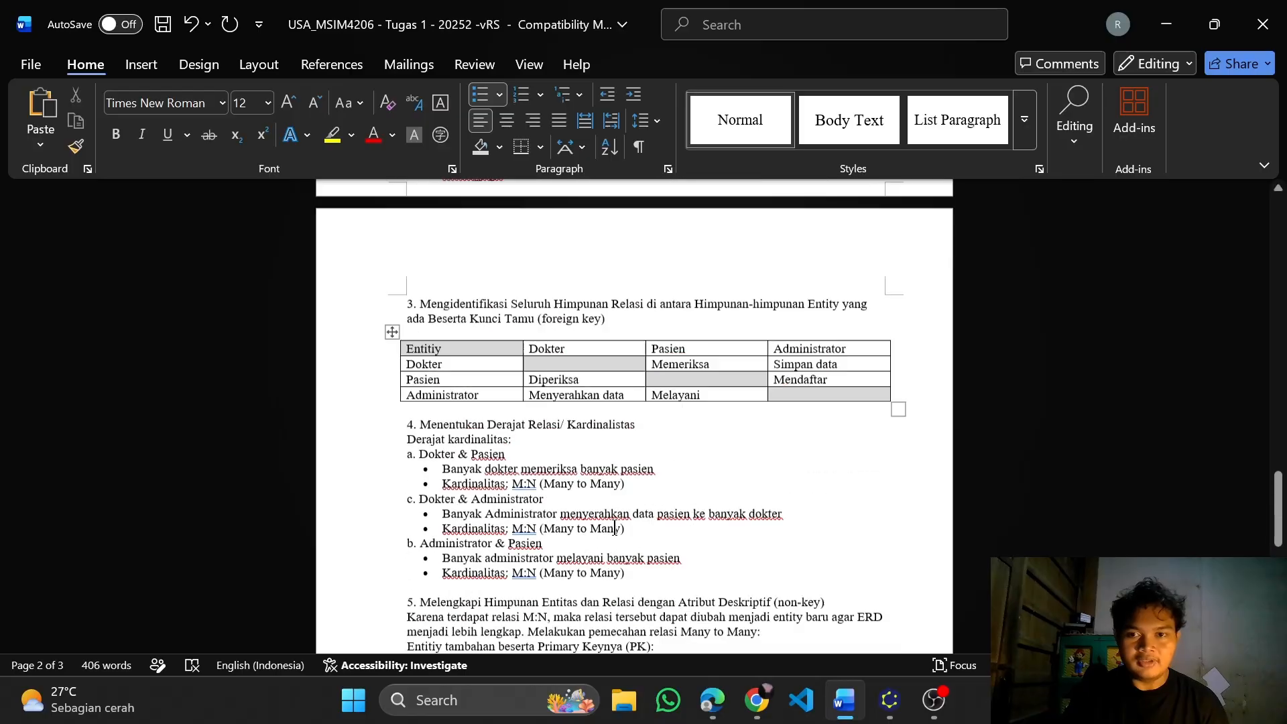
scroll(617, 515, up, 11)
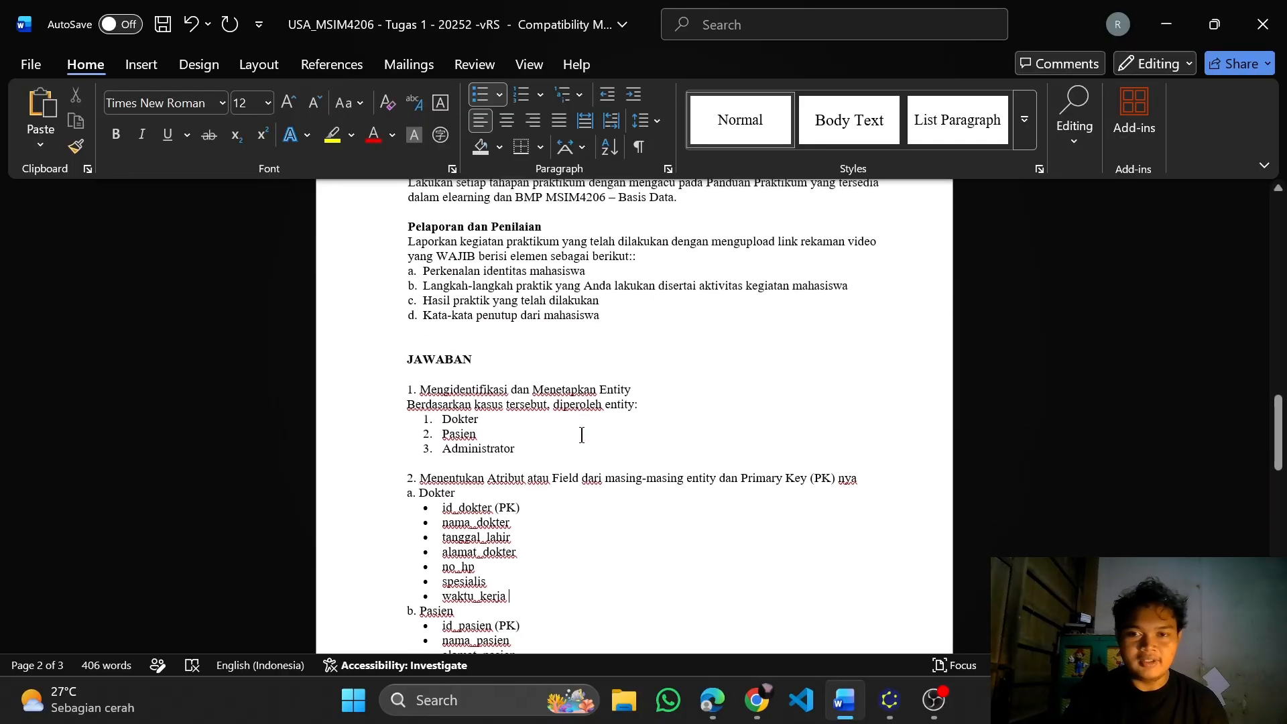
scroll(582, 435, up, 1)
scroll(607, 397, down, 2)
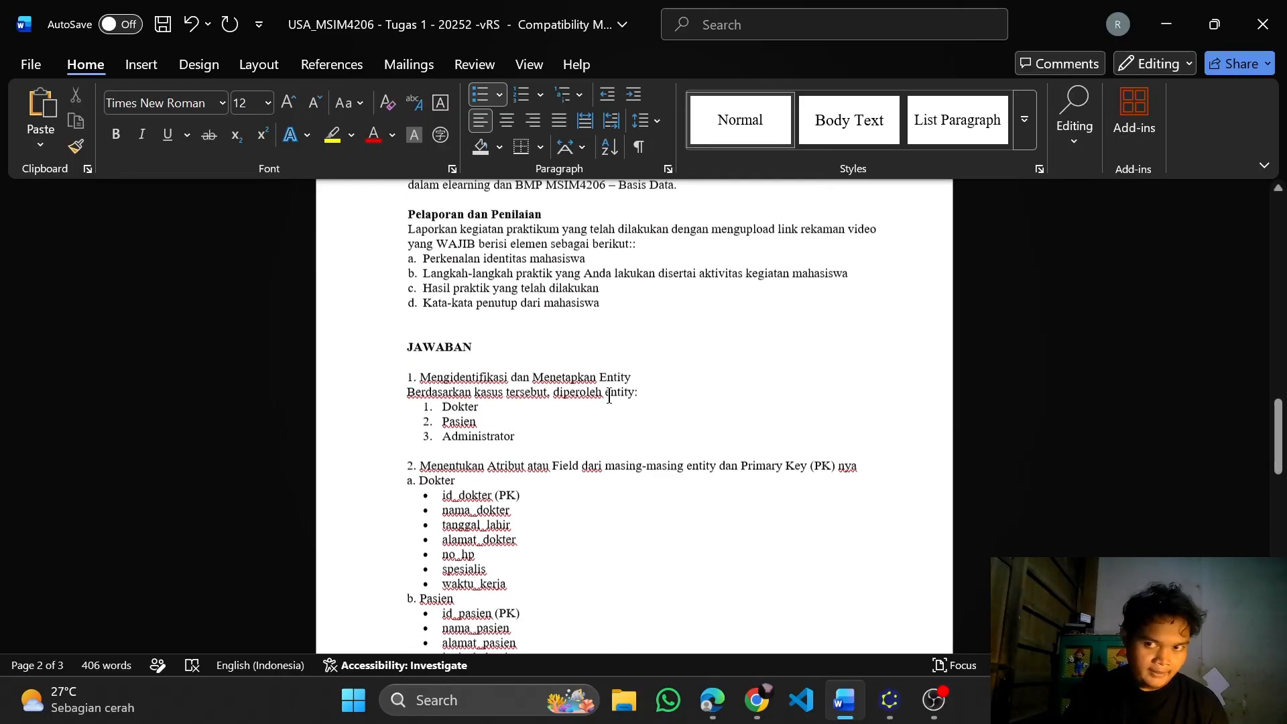
scroll(608, 395, down, 1)
scroll(637, 336, up, 6)
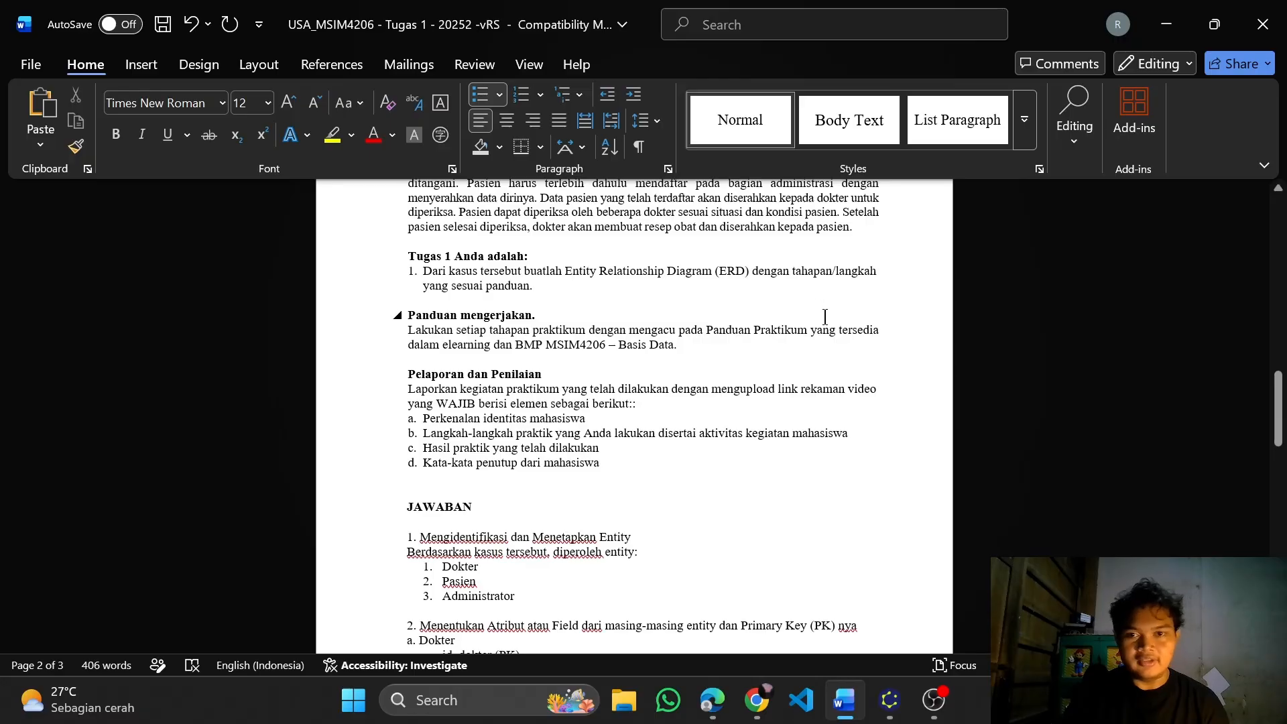
scroll(771, 295, down, 4)
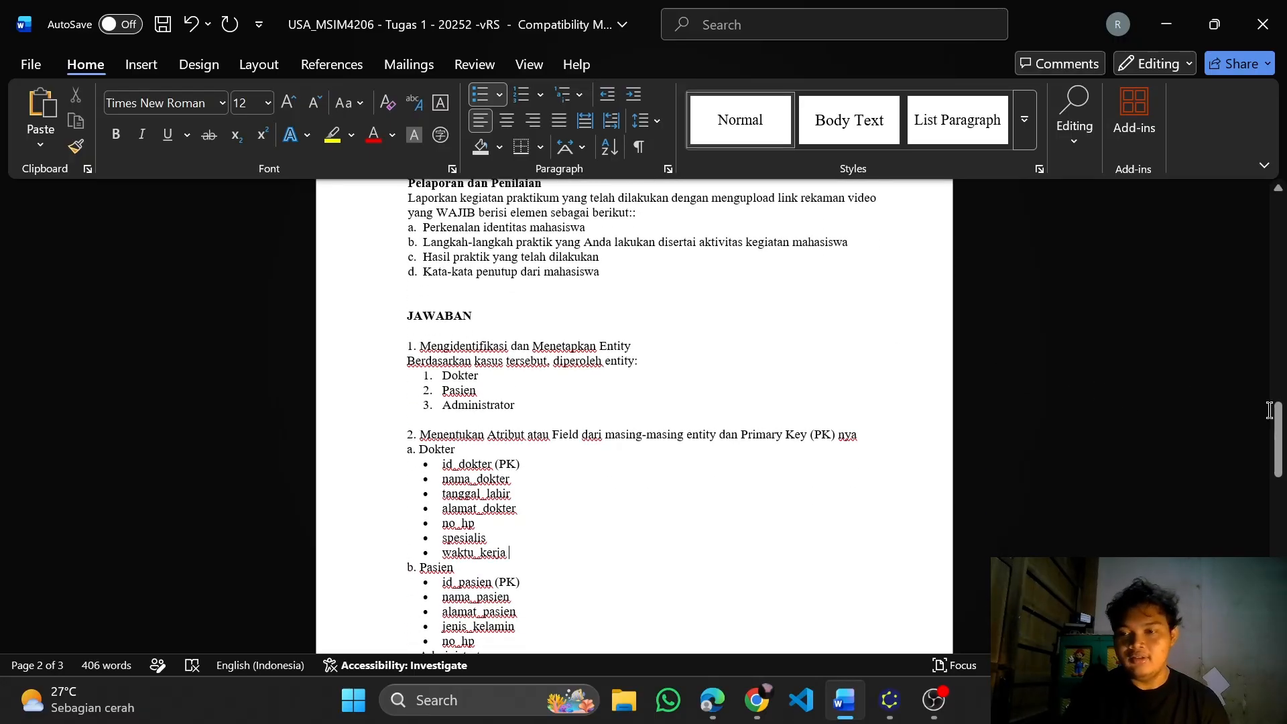
Examine answers 1 and 2: the entity list and the attributes and primary keys of Dokter, Pasien and Administrator
drag(1280, 427, 1281, 444)
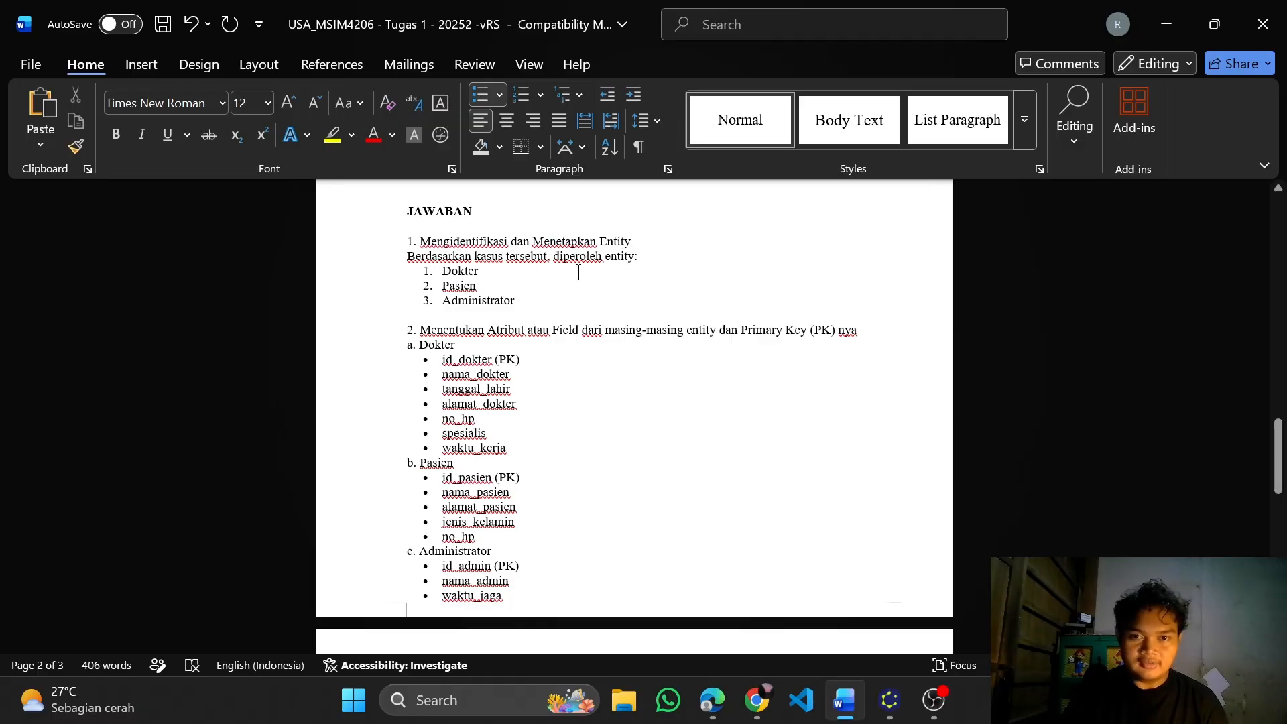
scroll(604, 305, up, 3)
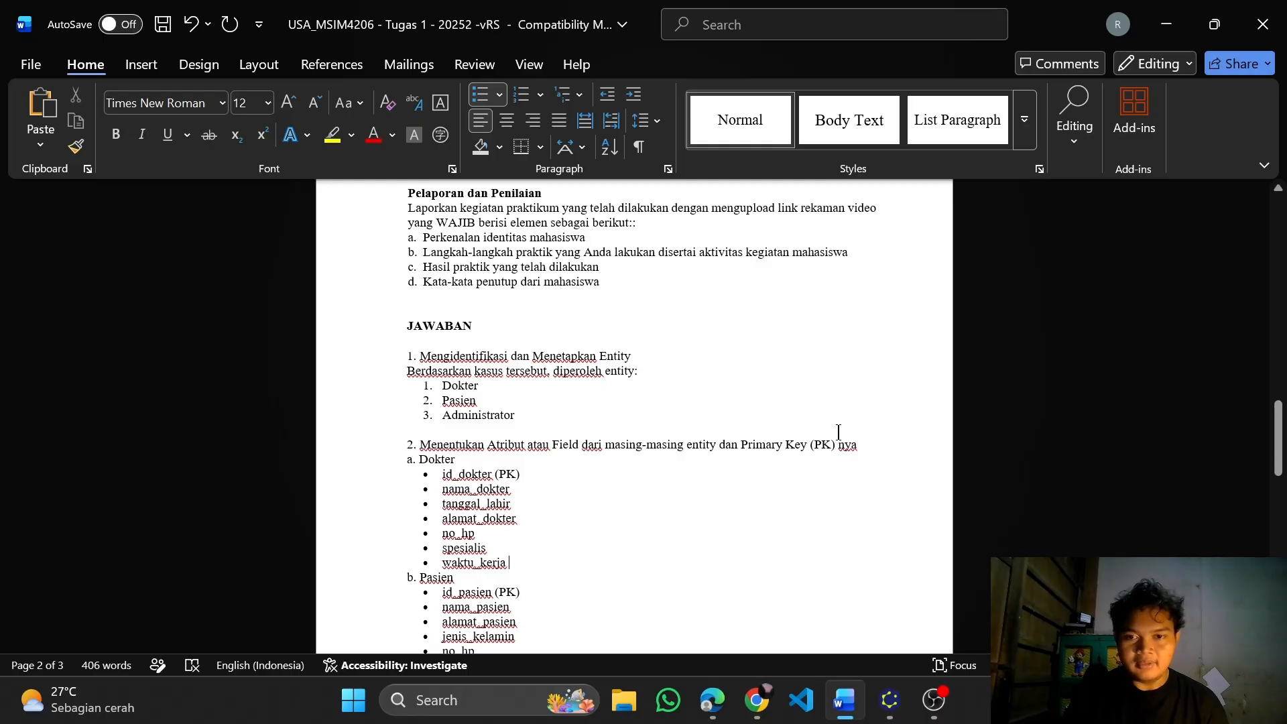
scroll(841, 433, down, 3)
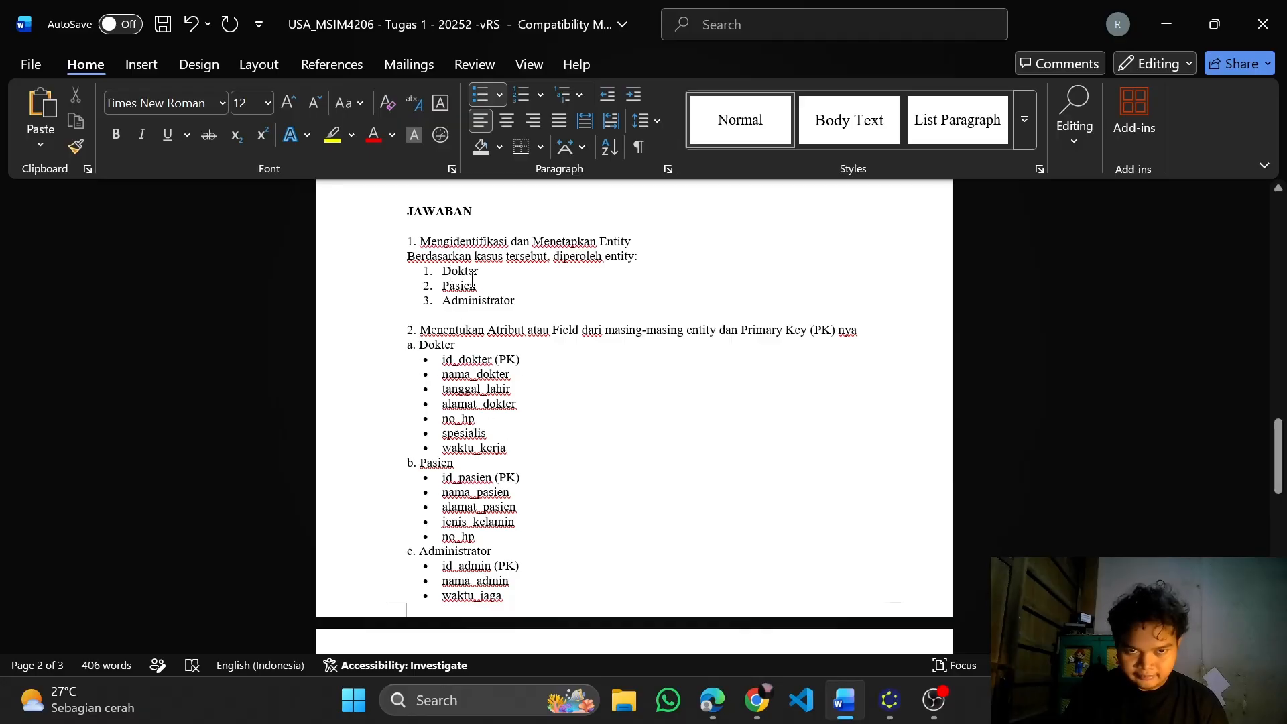
drag(1278, 472, 1285, 433)
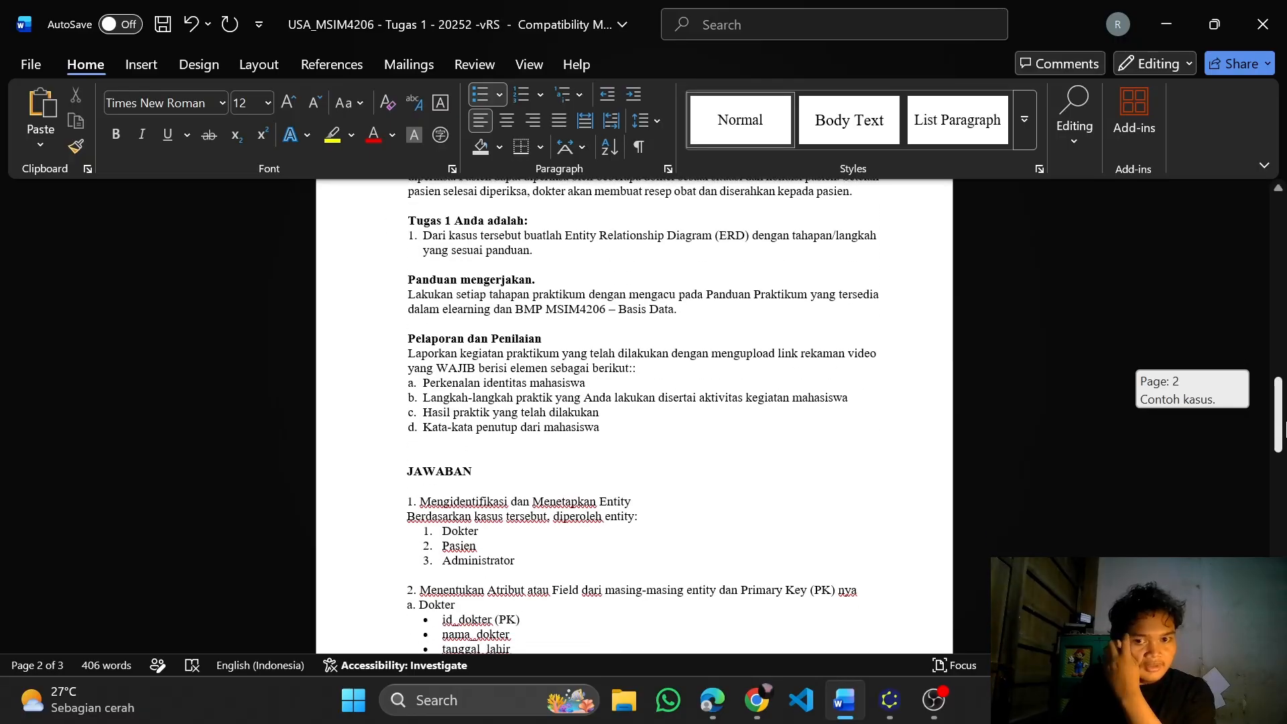
drag(1285, 426, 1285, 473)
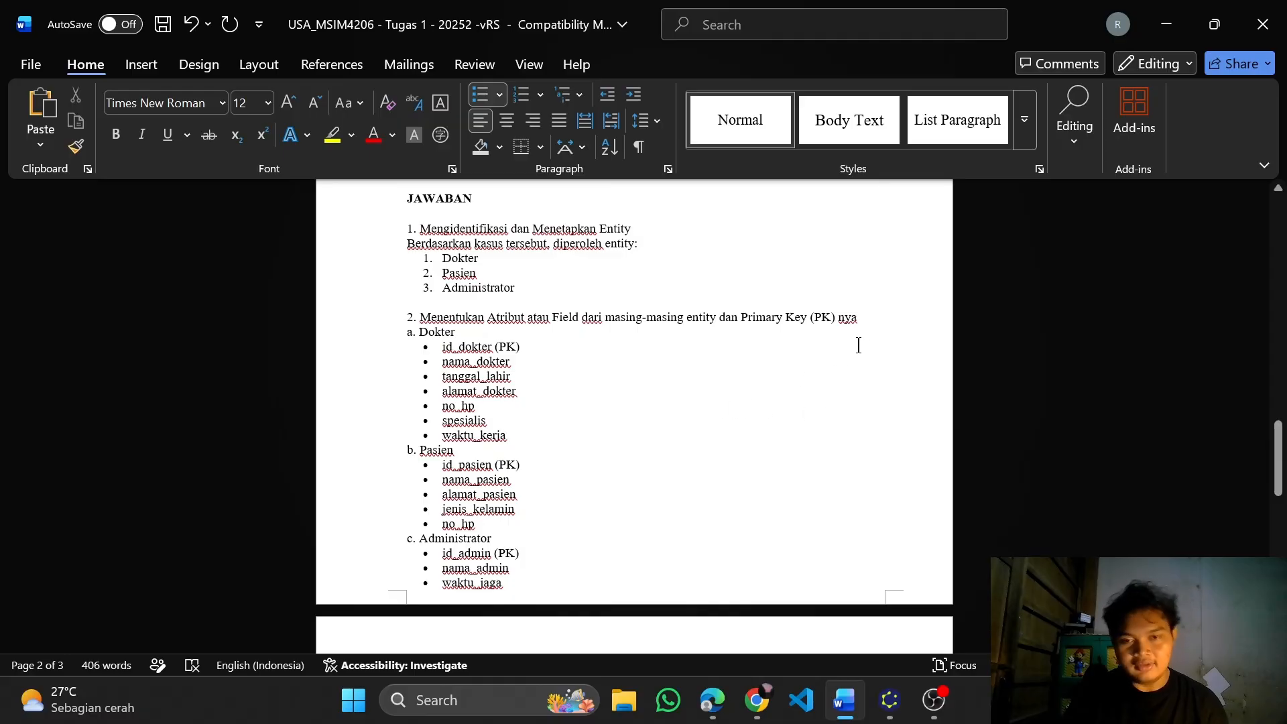
scroll(476, 359, up, 1)
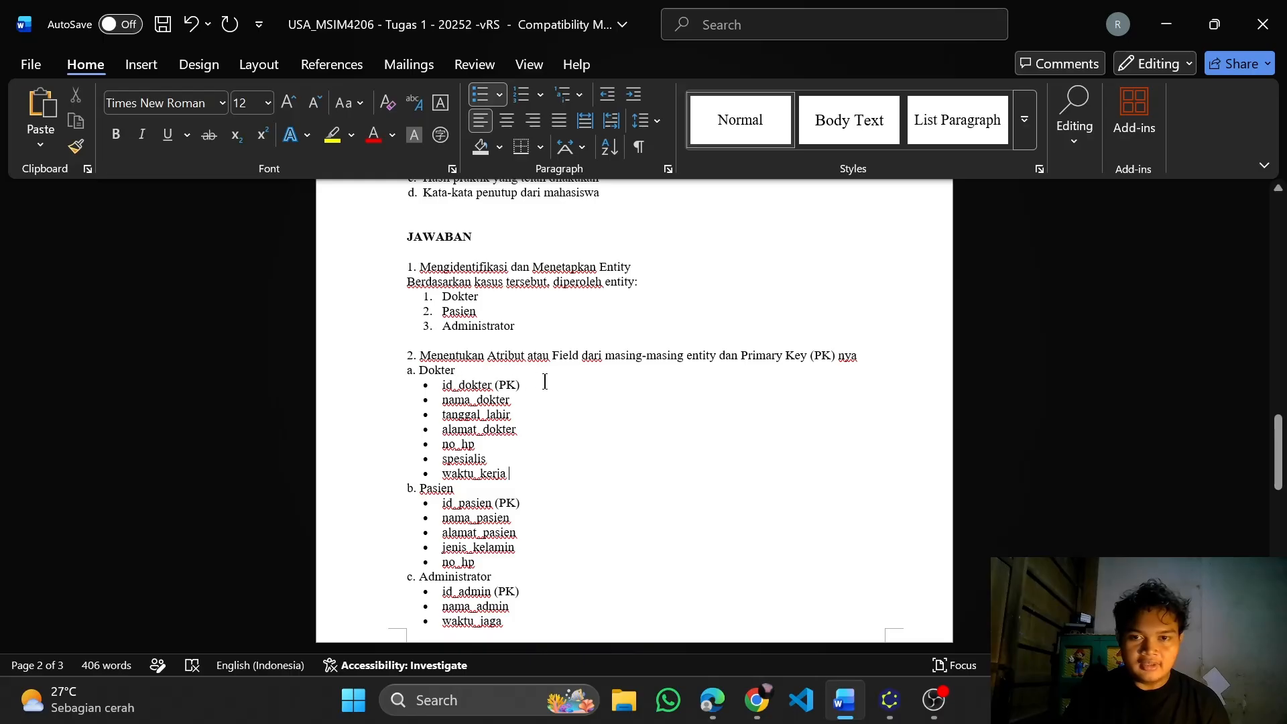
scroll(494, 395, down, 1)
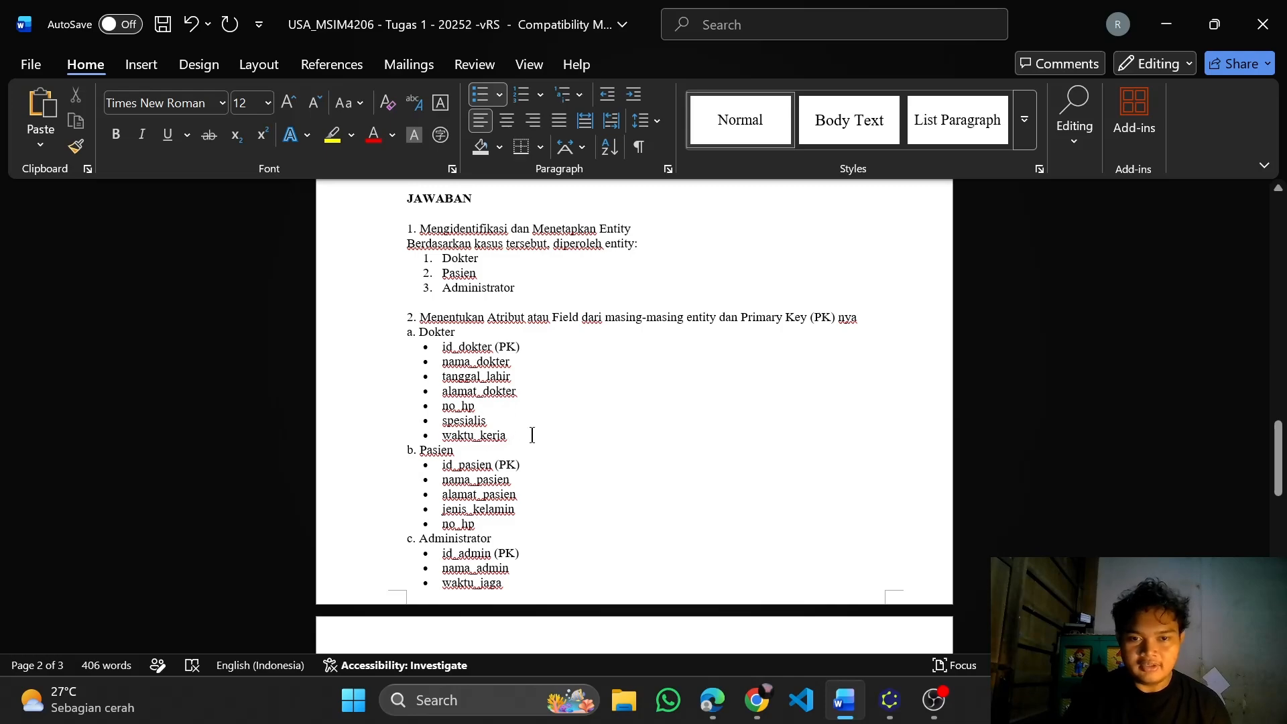
scroll(589, 437, down, 1)
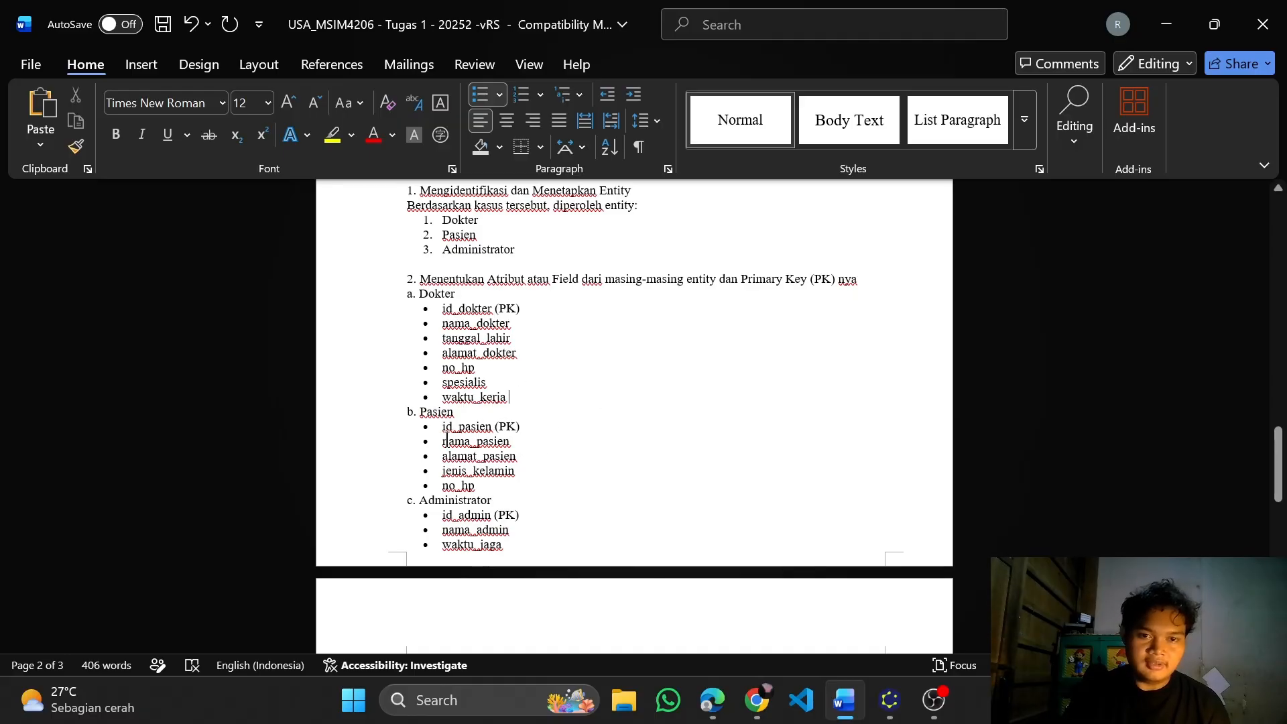
scroll(476, 462, down, 1)
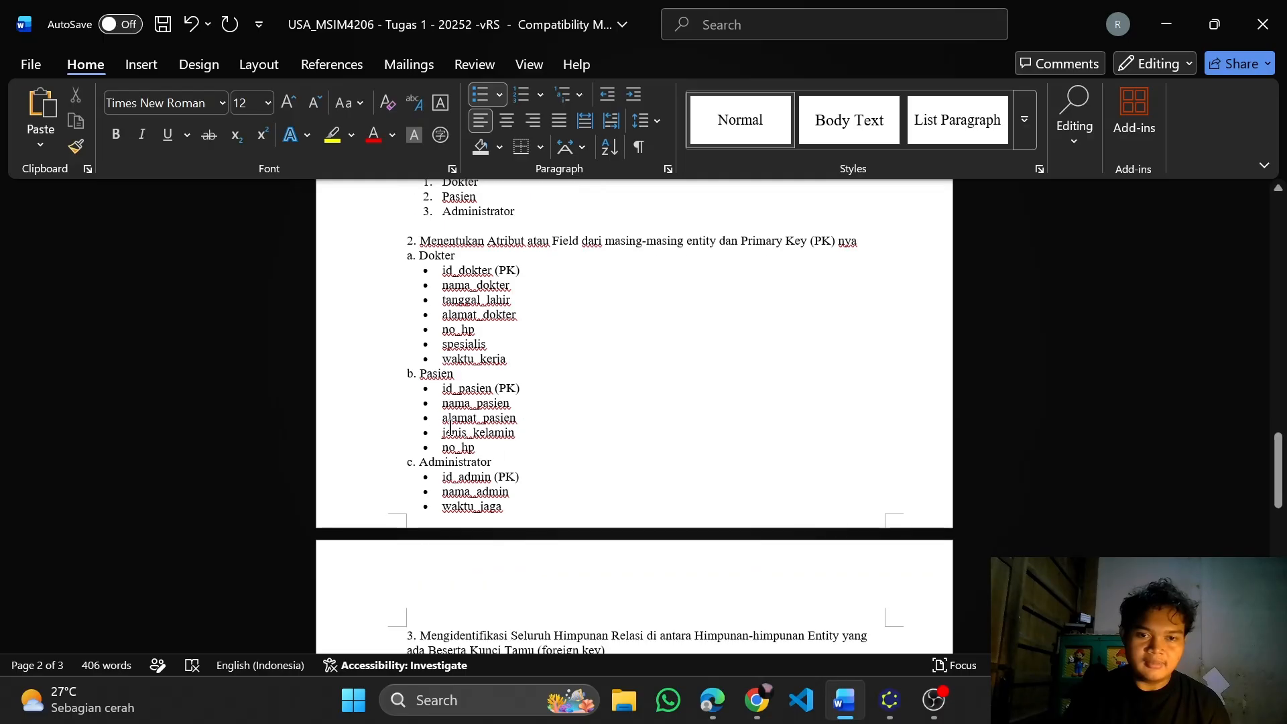
scroll(516, 448, down, 1)
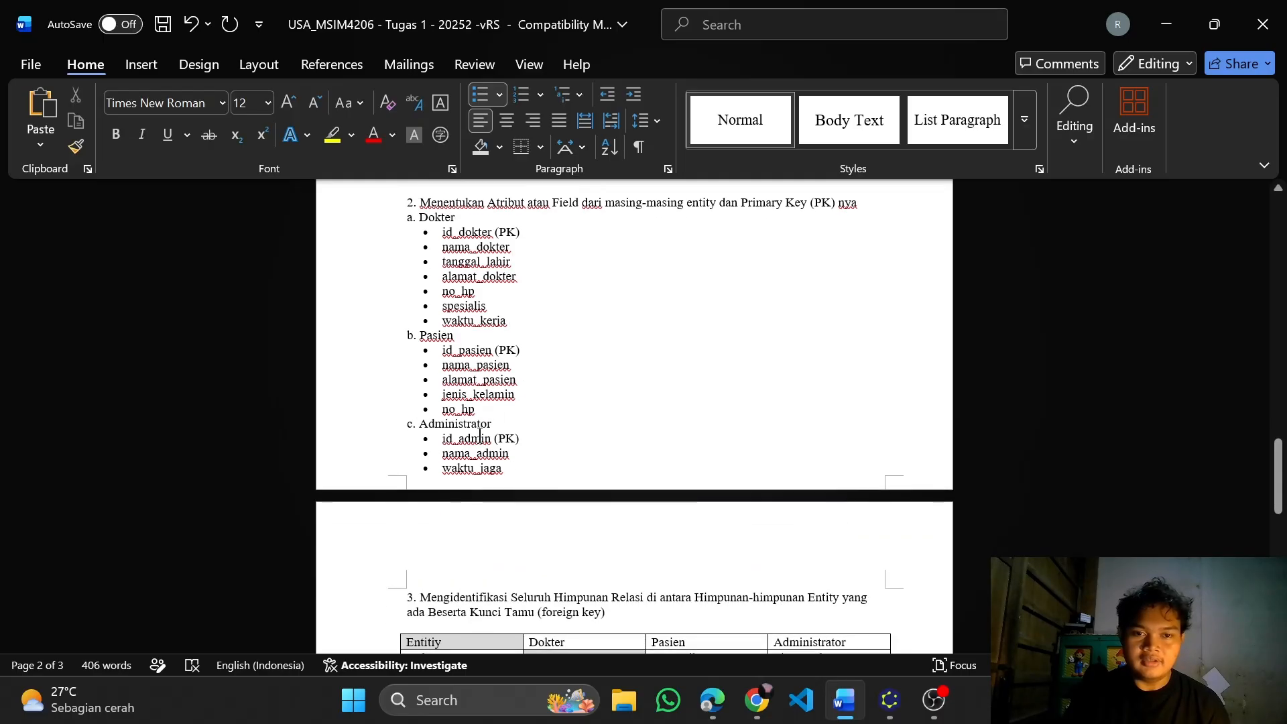
scroll(484, 442, down, 1)
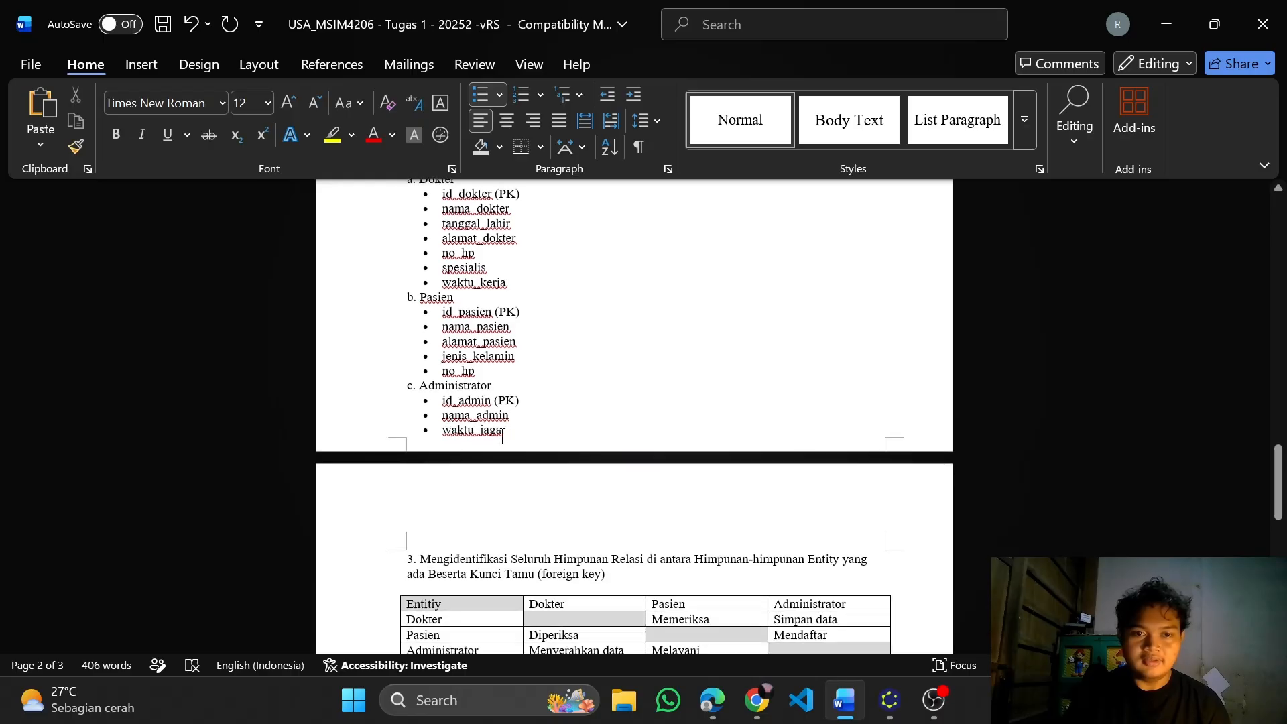
scroll(509, 411, down, 1)
Examine the entity relationship table in answer 3 and the cardinality of each entity pair in answer 4
scroll(510, 410, down, 2)
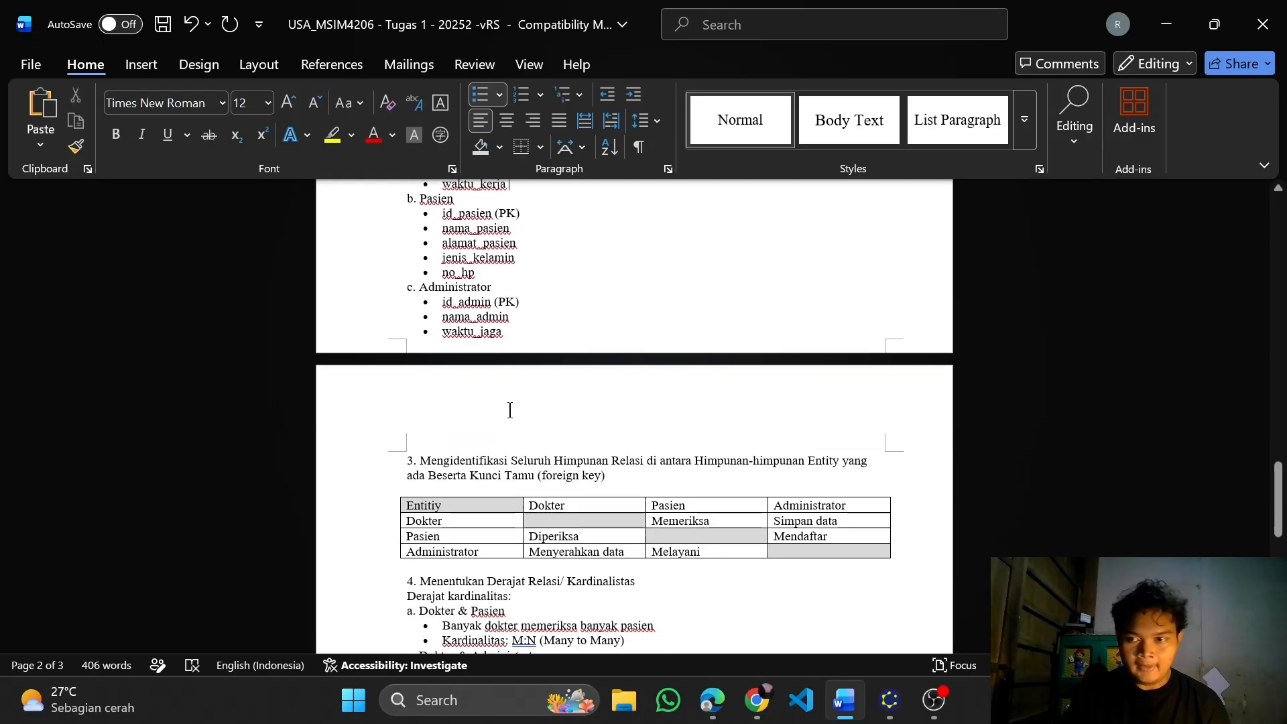
scroll(509, 410, down, 3)
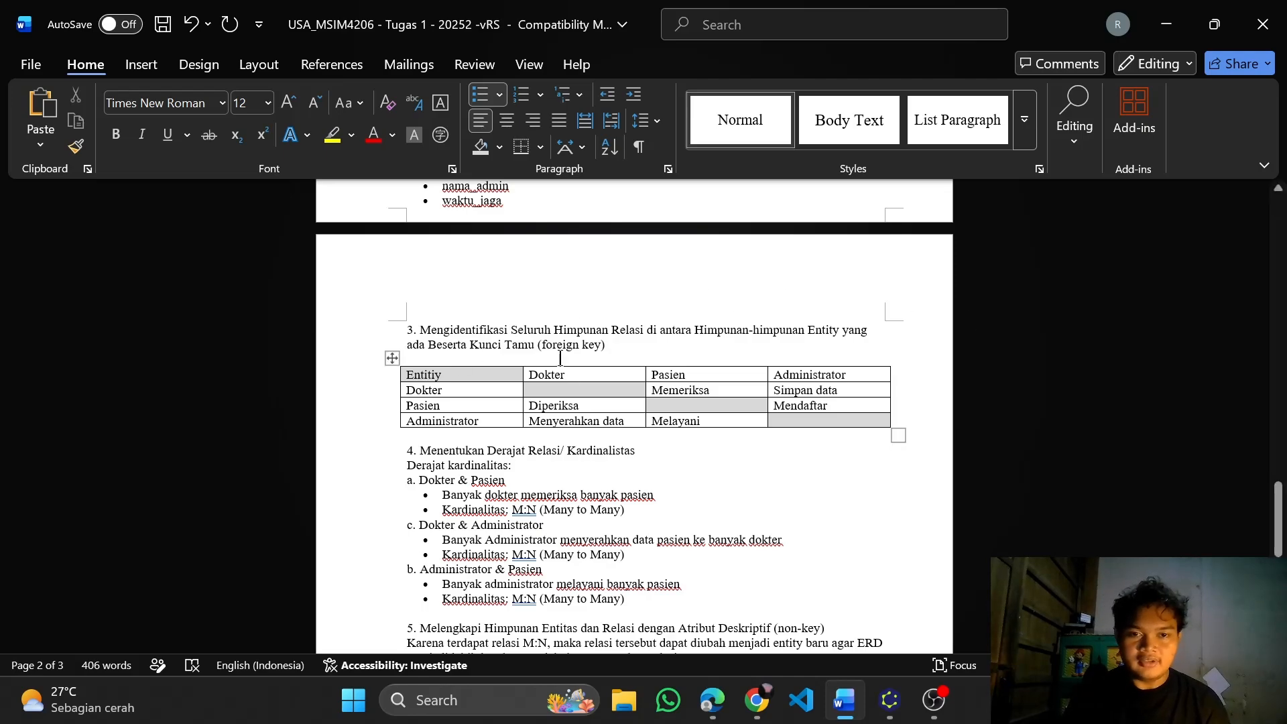
scroll(649, 364, down, 1)
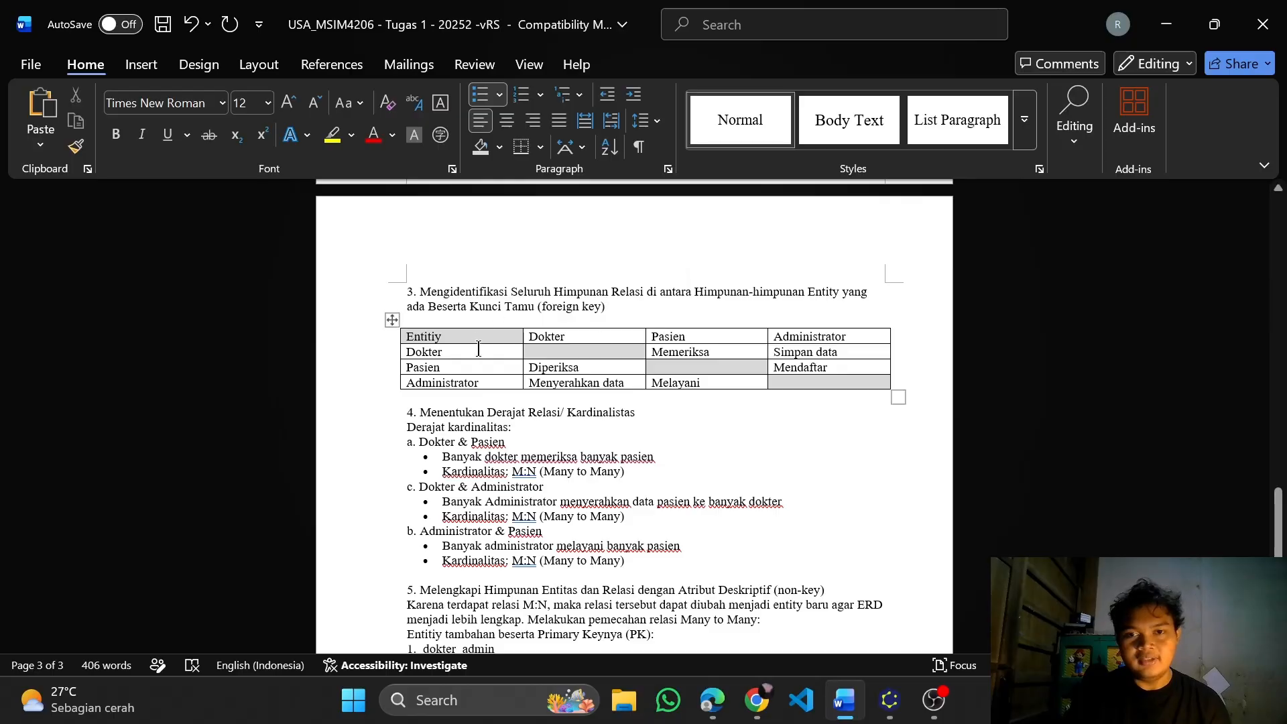
scroll(478, 348, up, 5)
scroll(468, 303, down, 2)
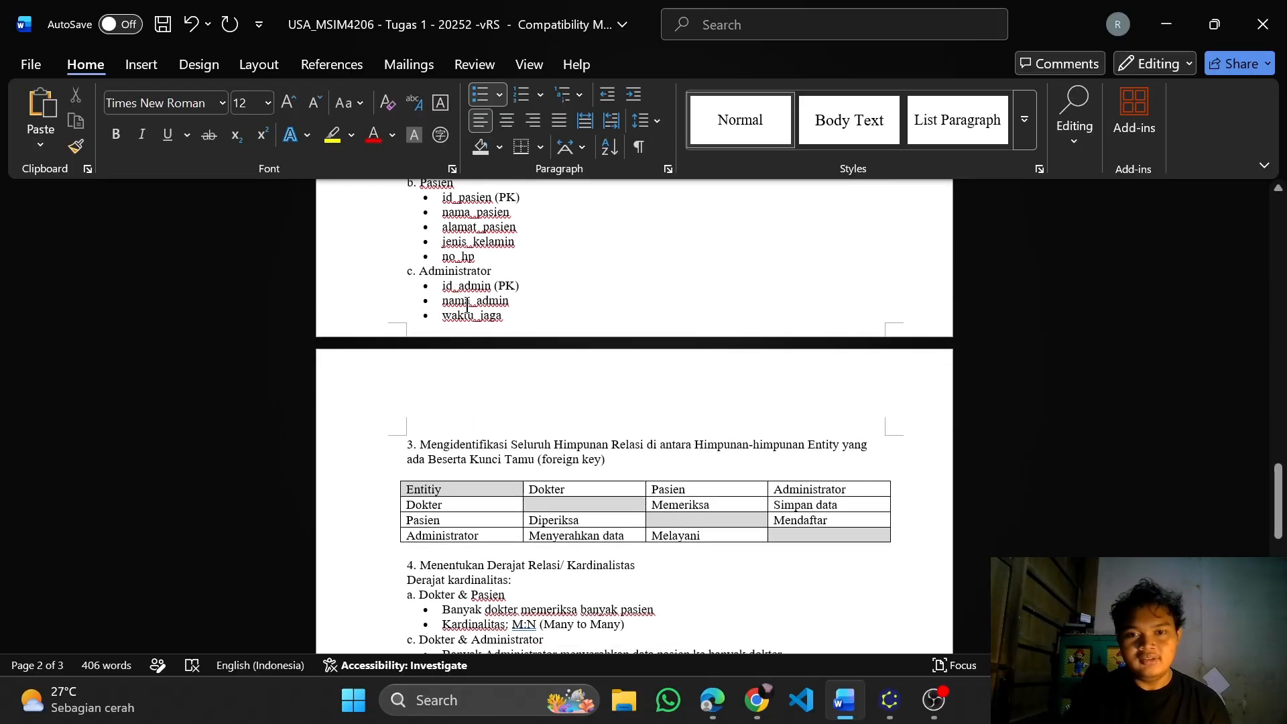
scroll(467, 303, down, 4)
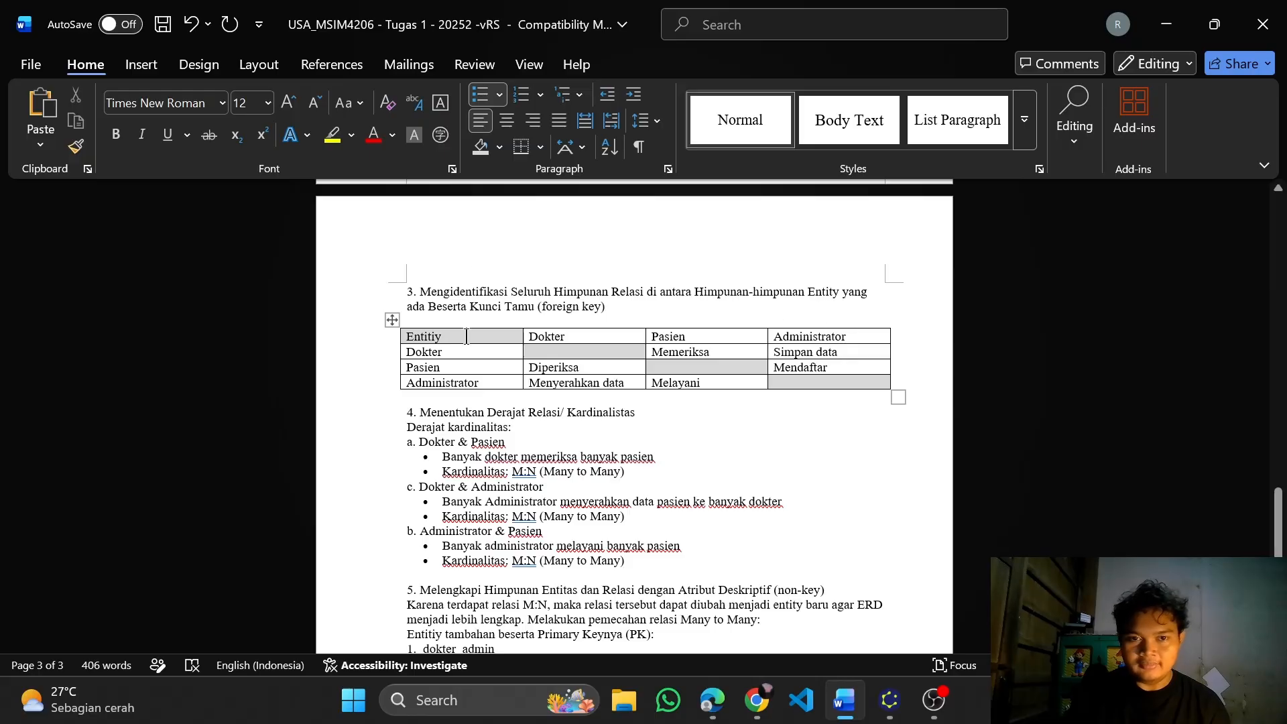
scroll(488, 330, down, 1)
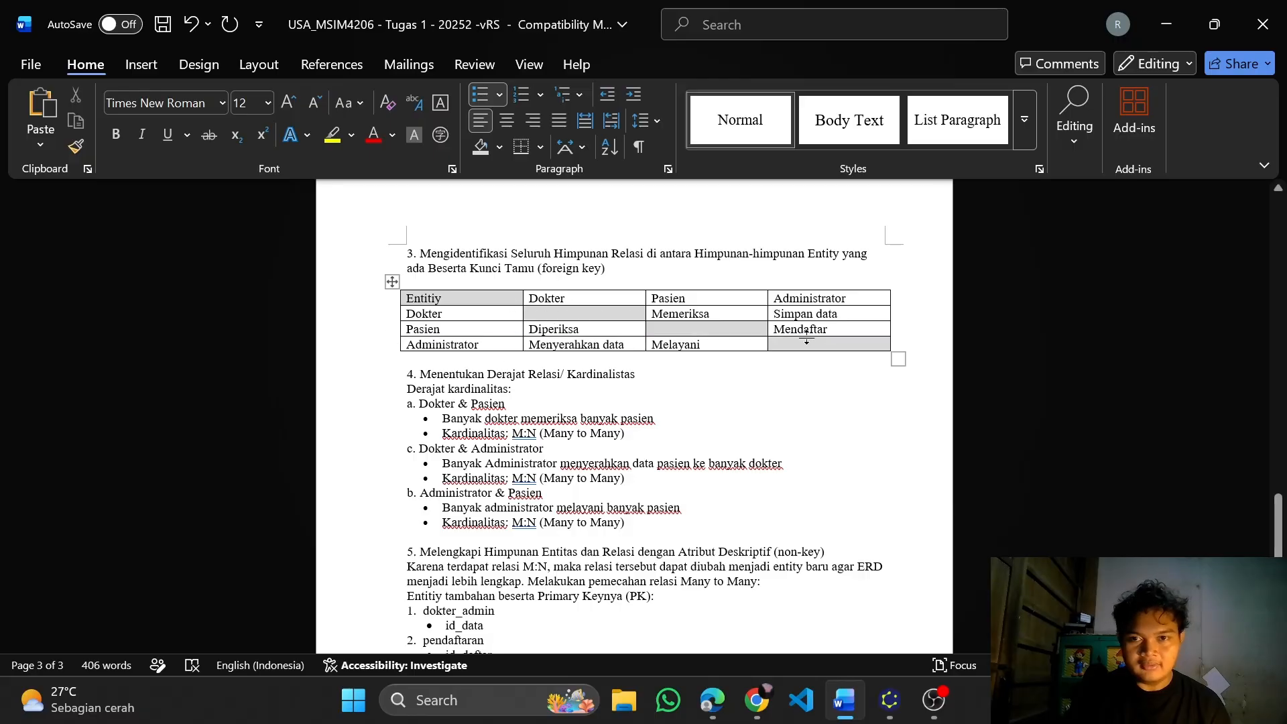
scroll(530, 327, down, 1)
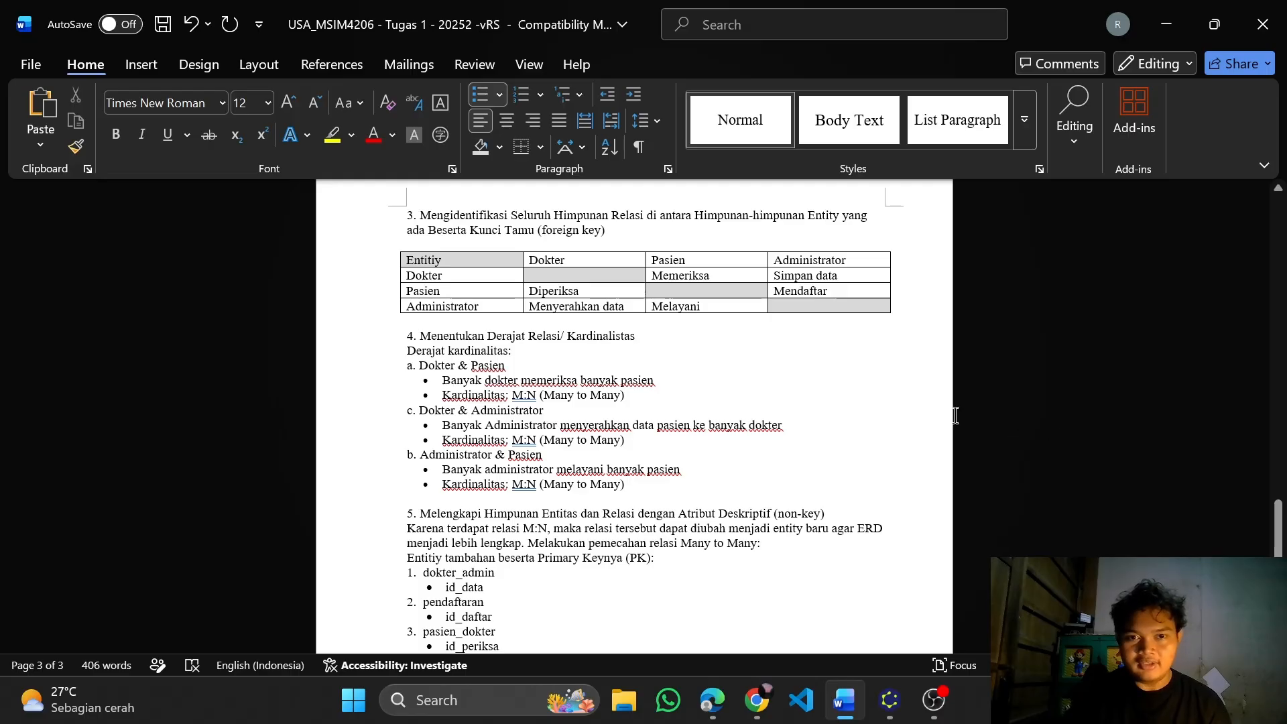
scroll(575, 351, up, 3)
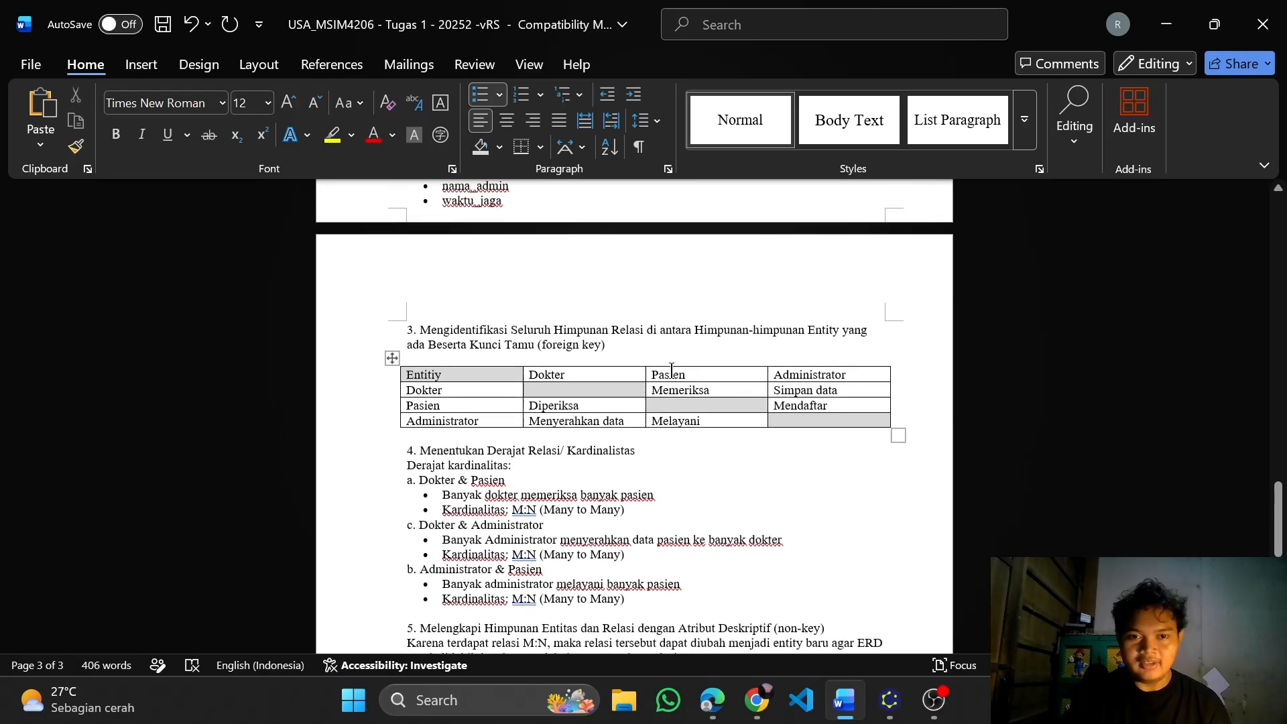
scroll(671, 371, down, 3)
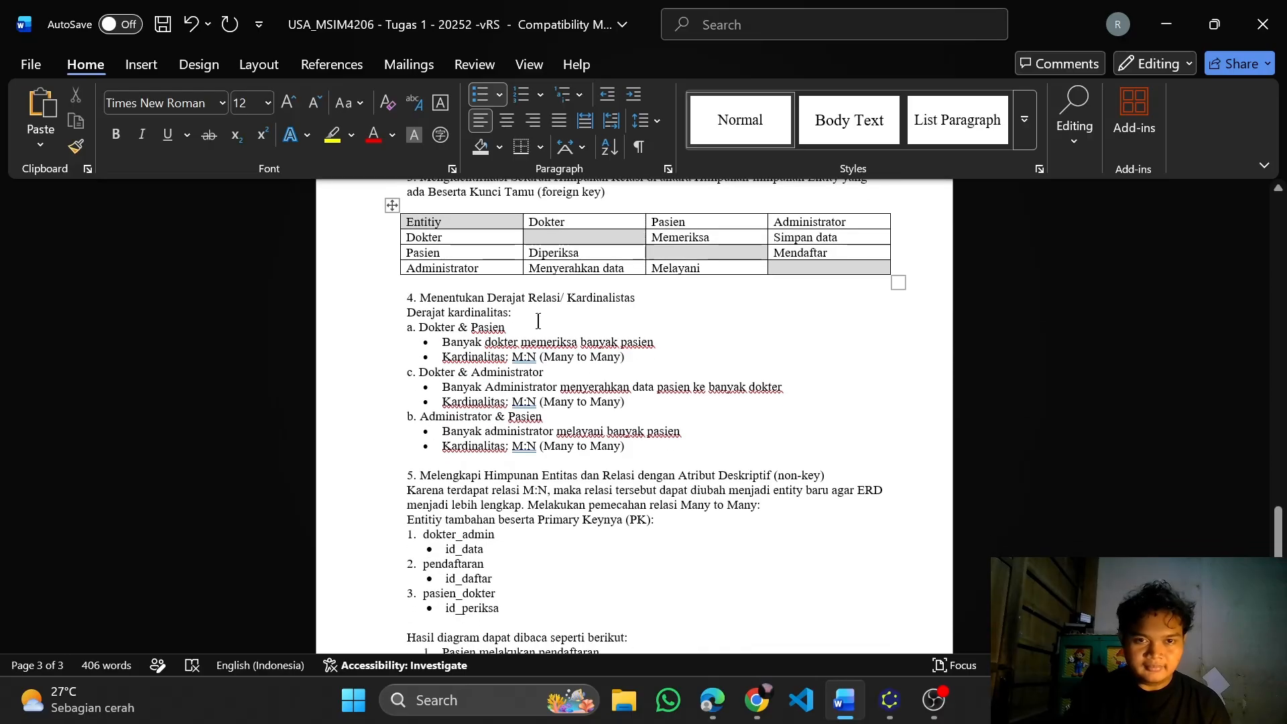
Return to the Contoh kasus paragraph and place the cursor in its first line
drag(1278, 534, 1284, 400)
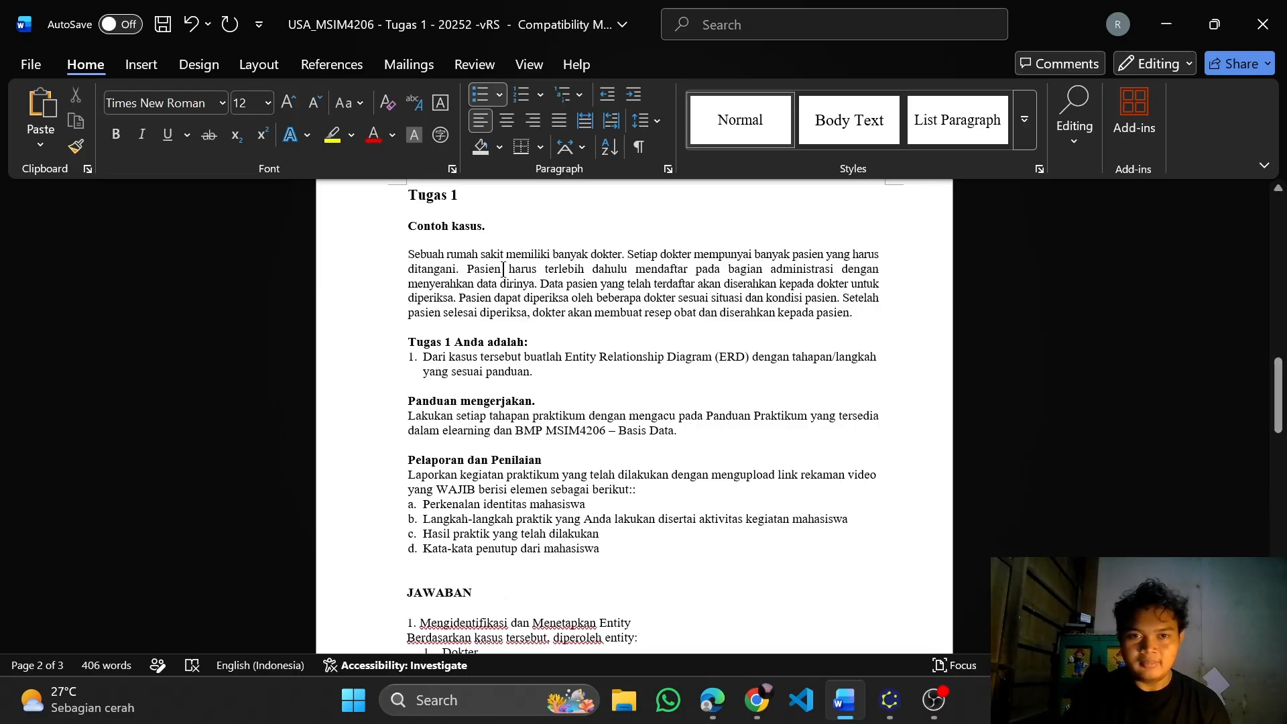
click(757, 254)
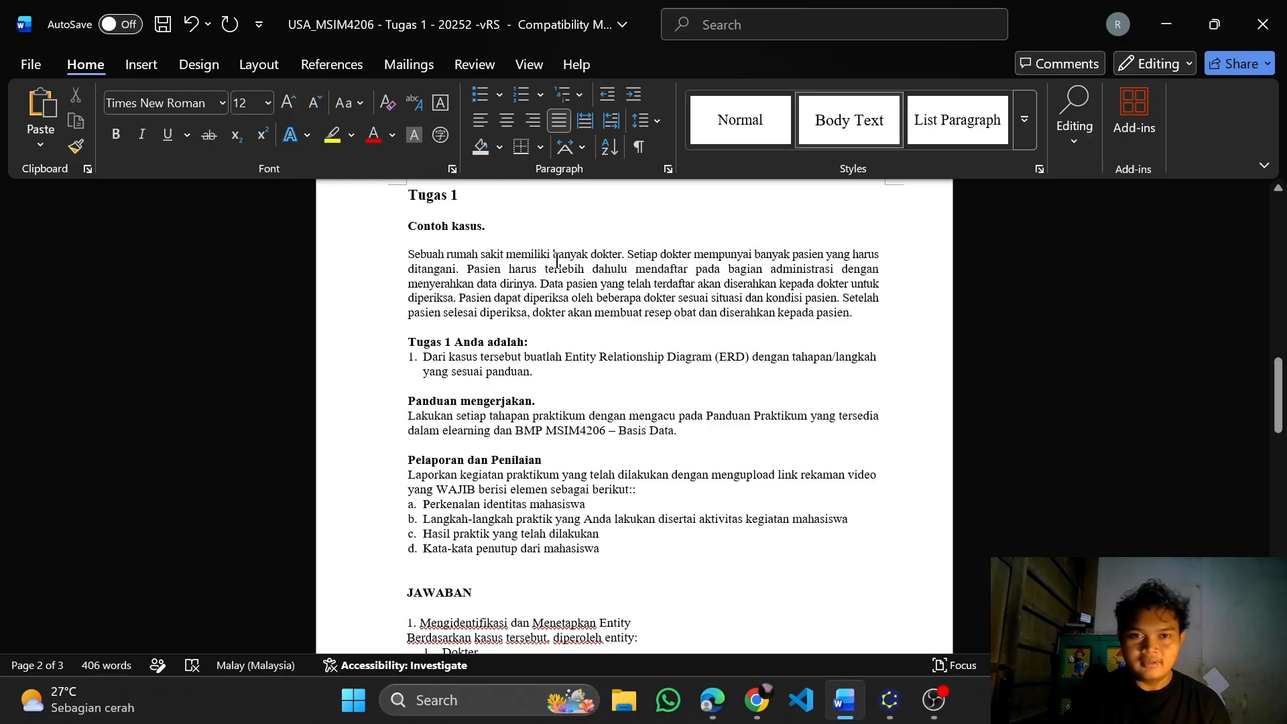
Point out the phrases "banyak dokter", "banyak pasien" and "bagian administrasi" in the Contoh kasus paragraph by selecting each one
drag(555, 258, 607, 263)
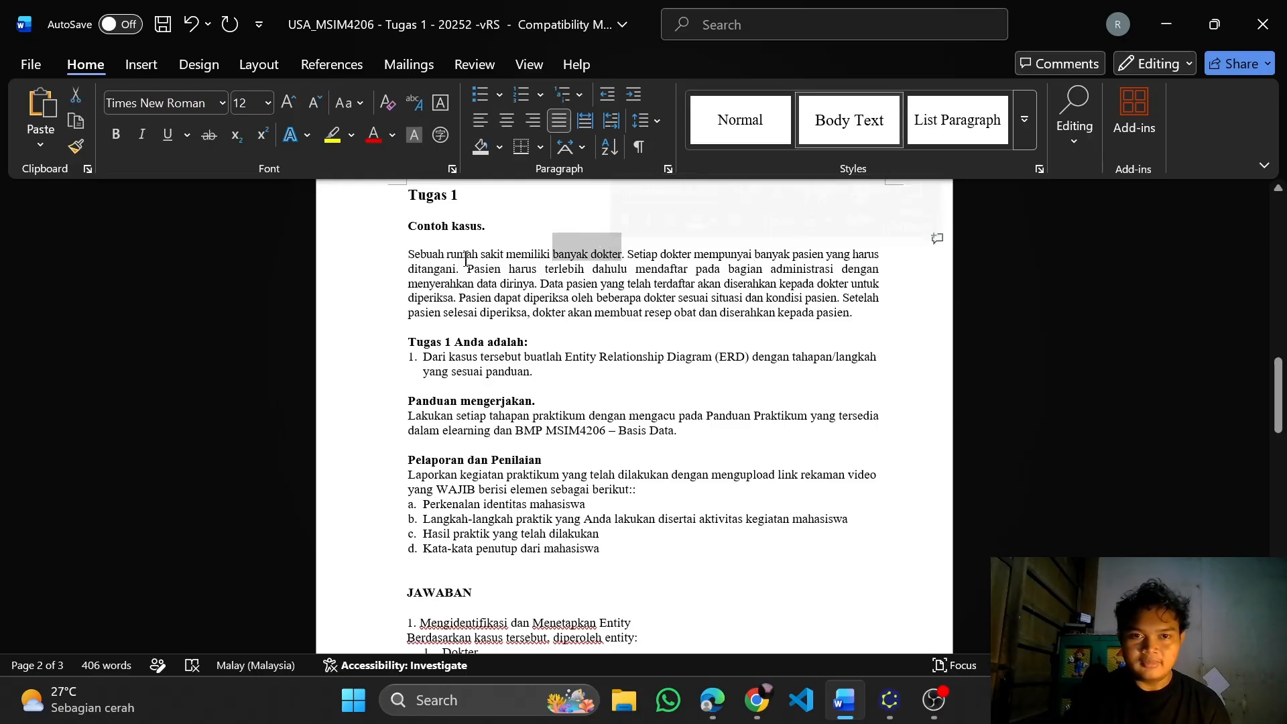
click(740, 259)
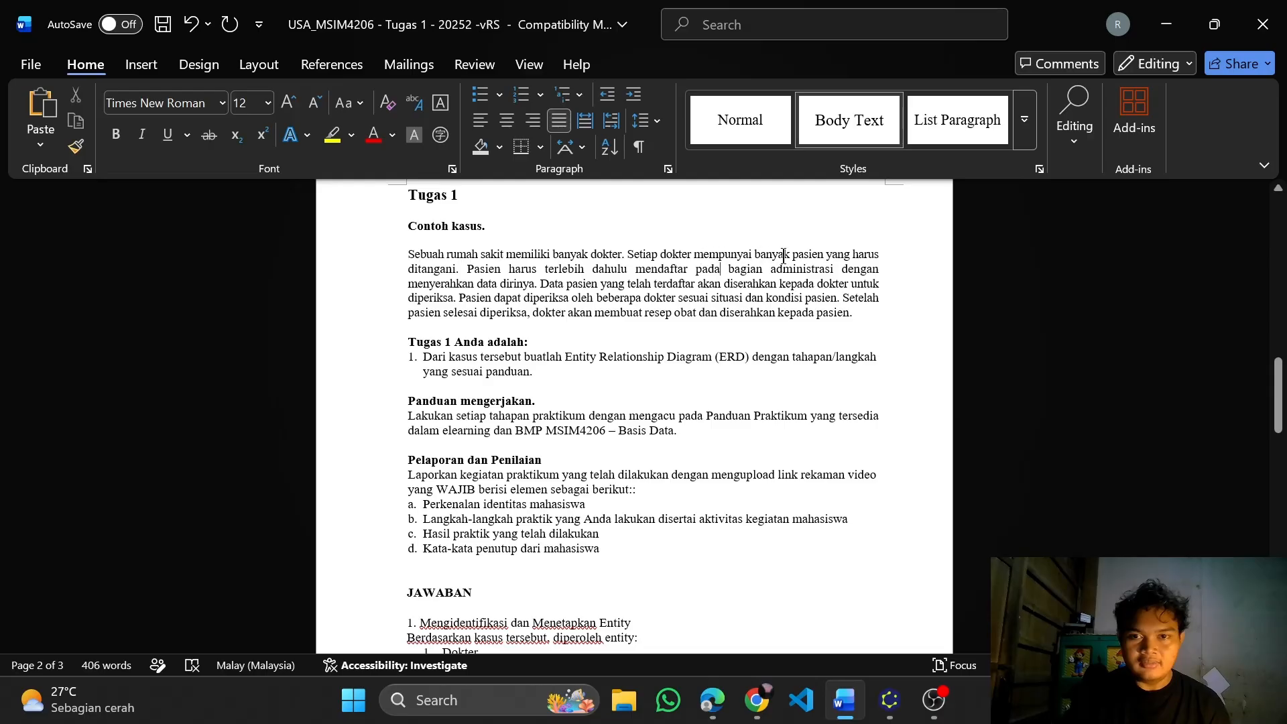
drag(753, 259, 815, 260)
scroll(816, 260, down, 1)
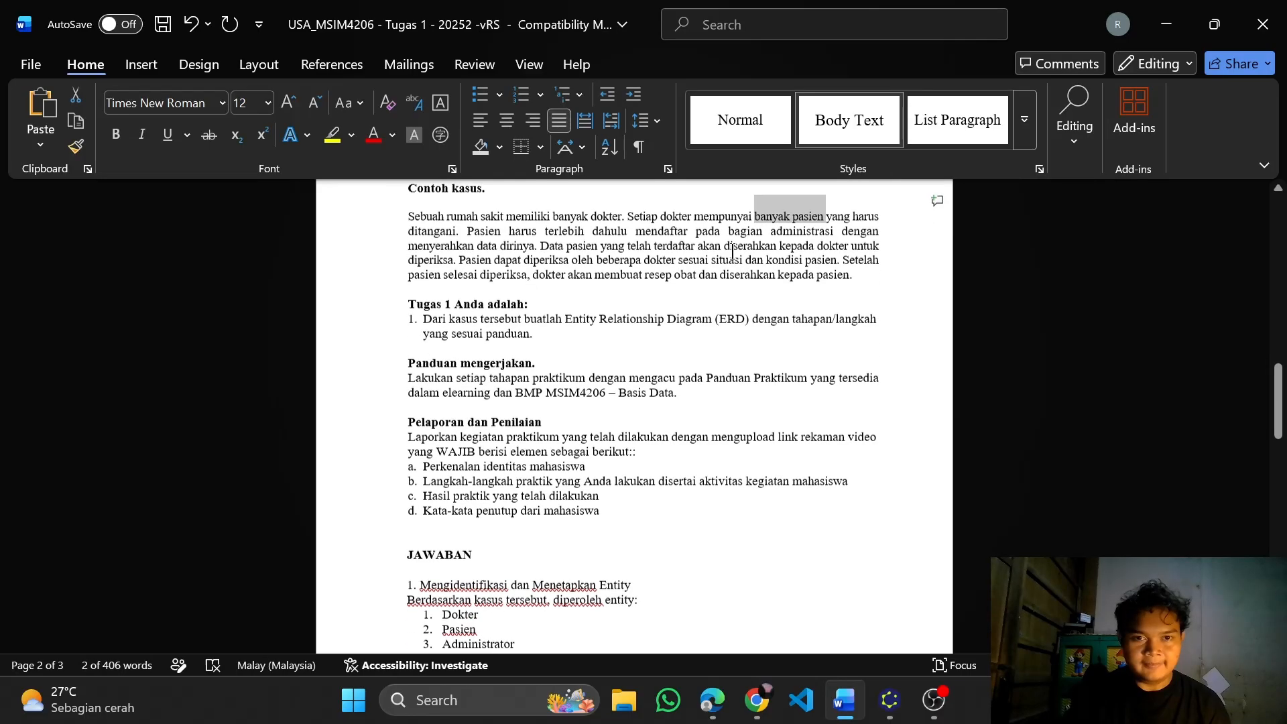
click(734, 243)
drag(732, 233, 834, 234)
click(854, 285)
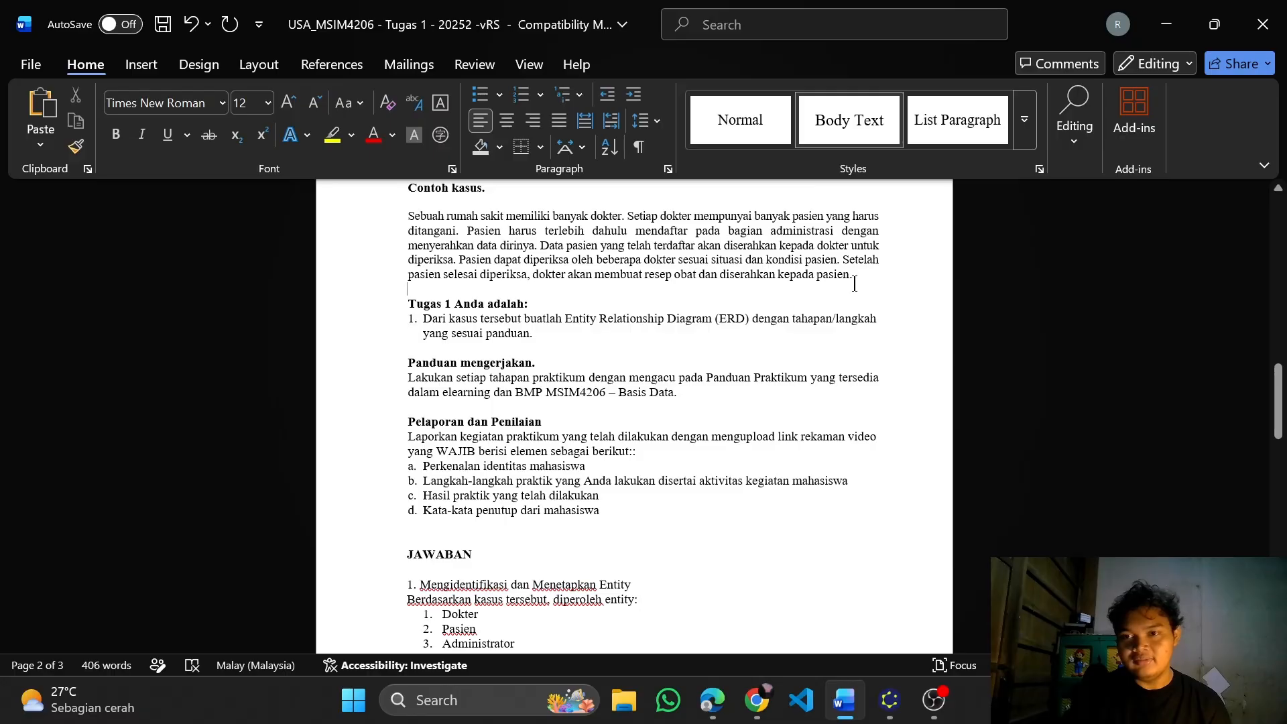
Review answers 1 to 5, from the entity list and relationship table to the cardinalities and the additional entities with their primary keys
scroll(854, 285, down, 10)
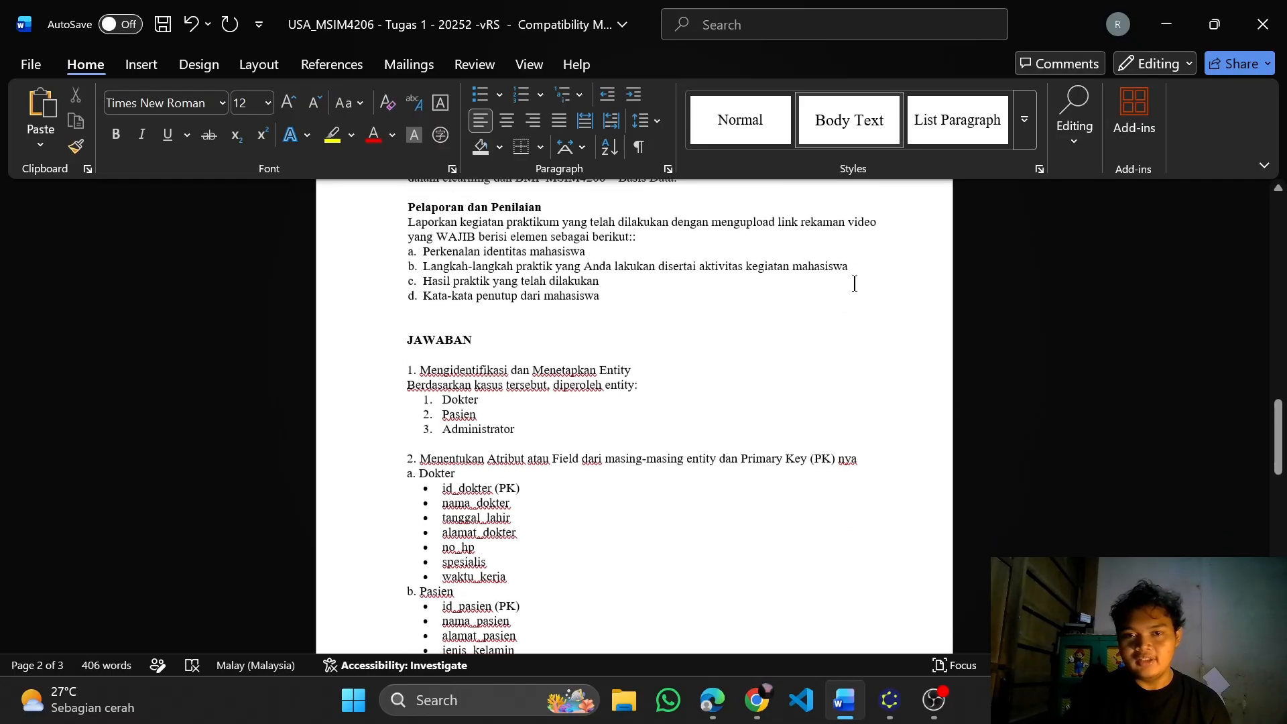
scroll(855, 284, down, 4)
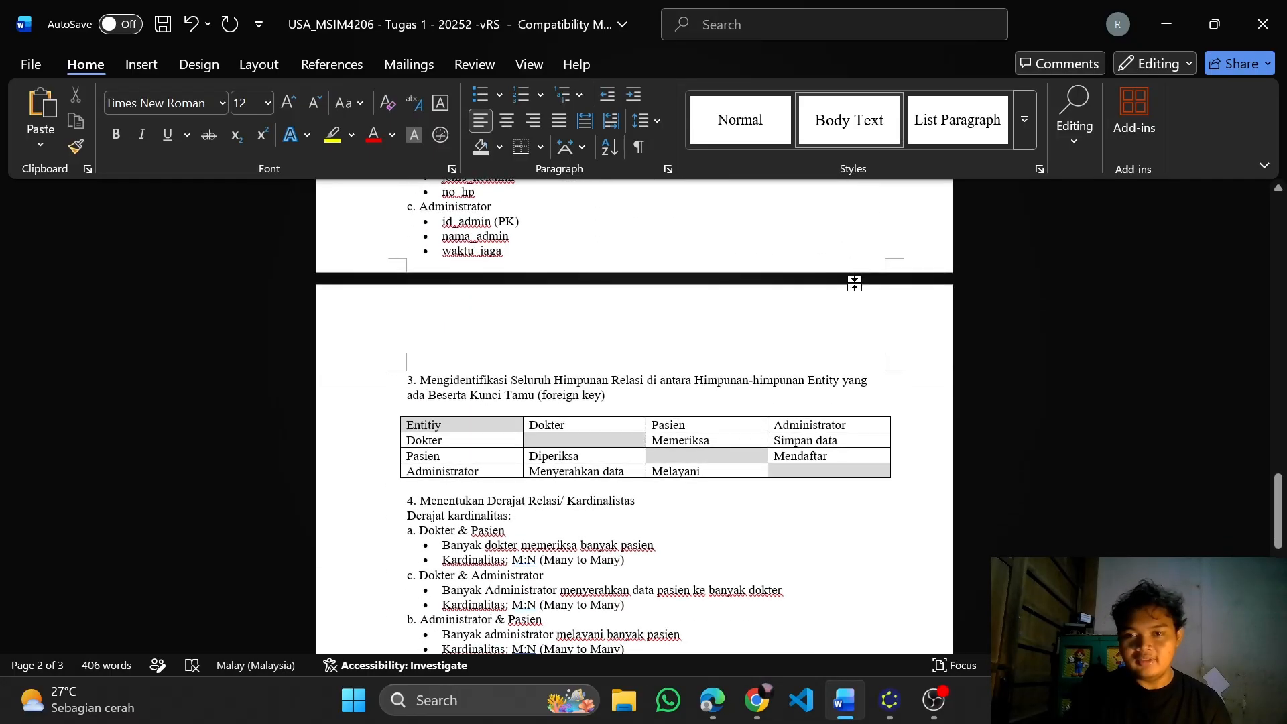
scroll(855, 284, down, 4)
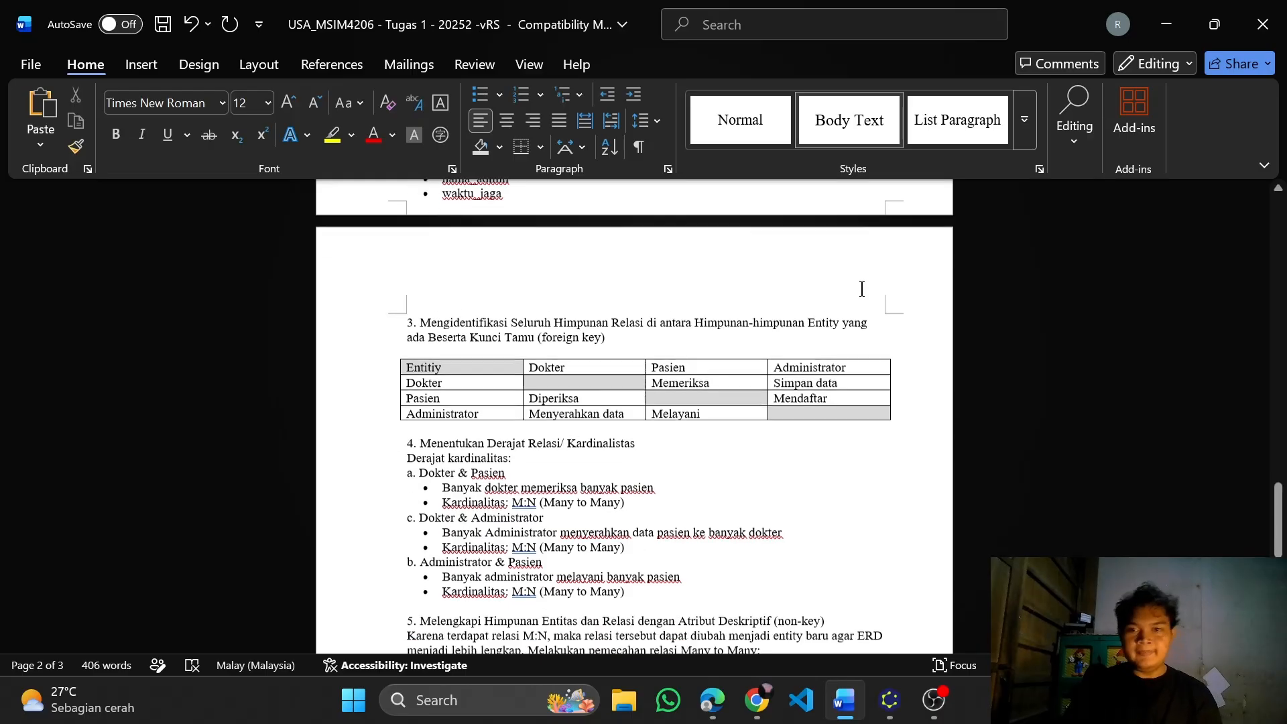
scroll(862, 288, up, 15)
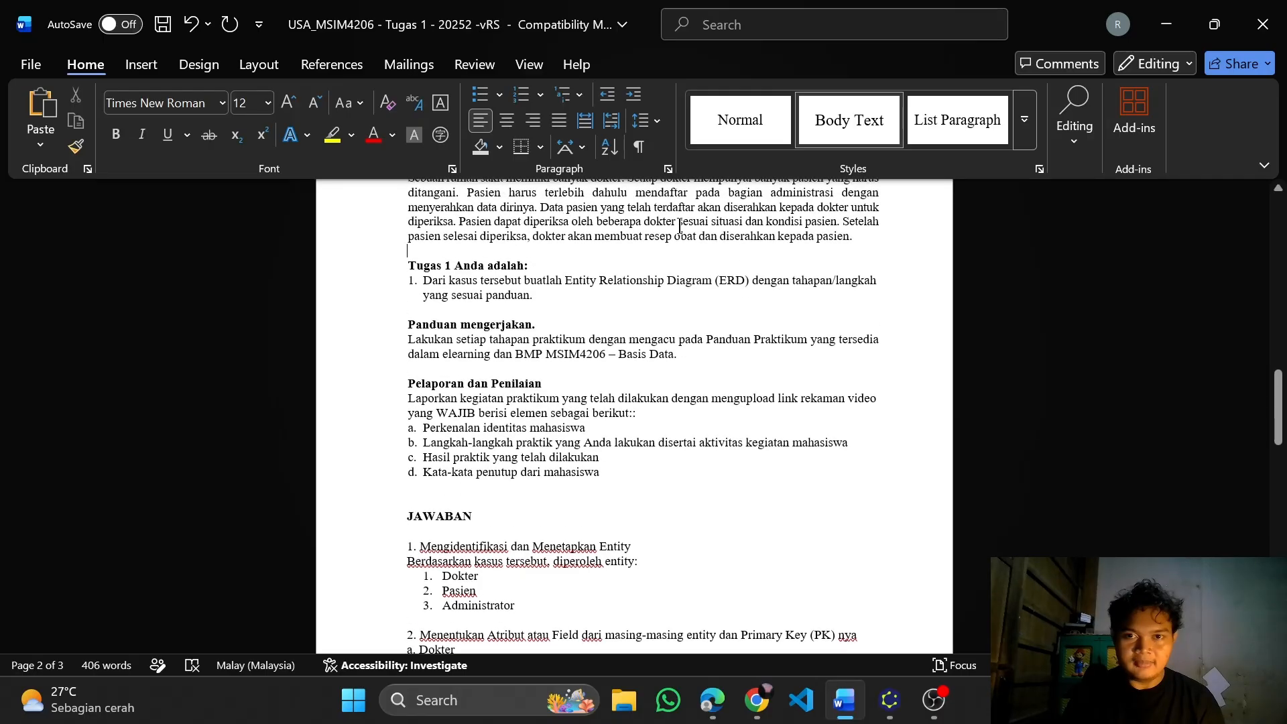
scroll(955, 316, down, 18)
scroll(955, 315, down, 3)
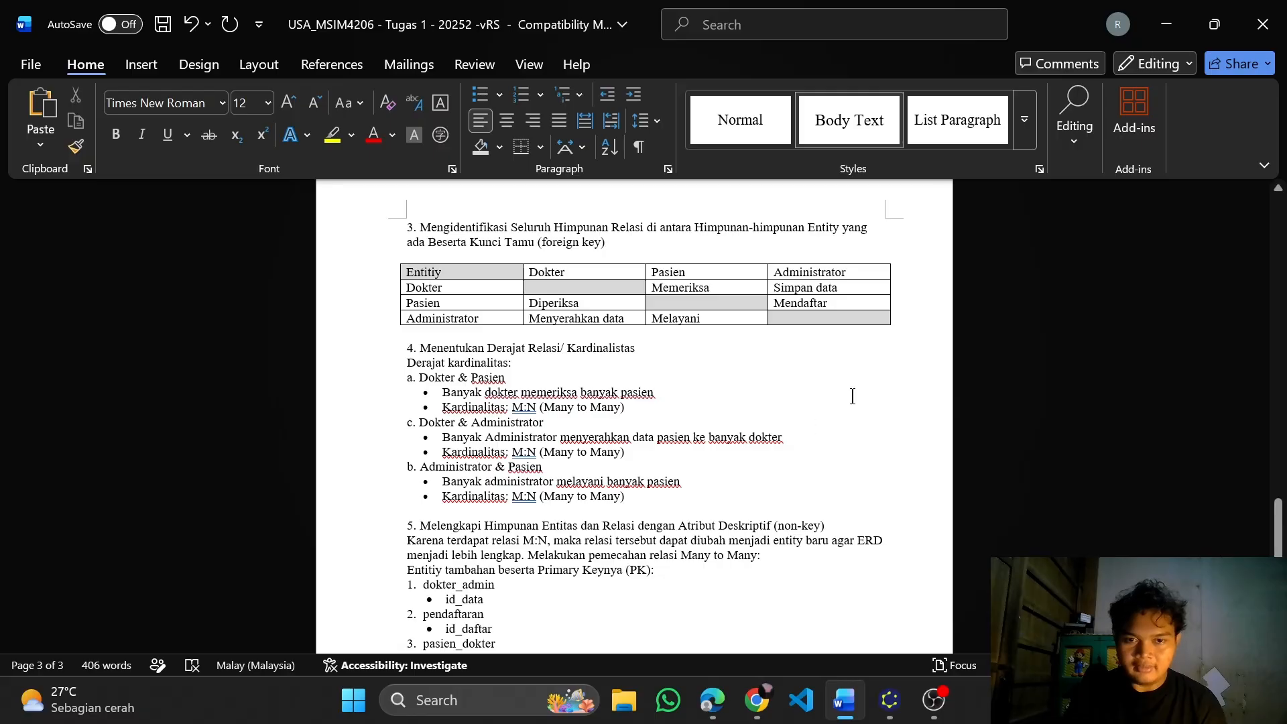
scroll(852, 397, down, 1)
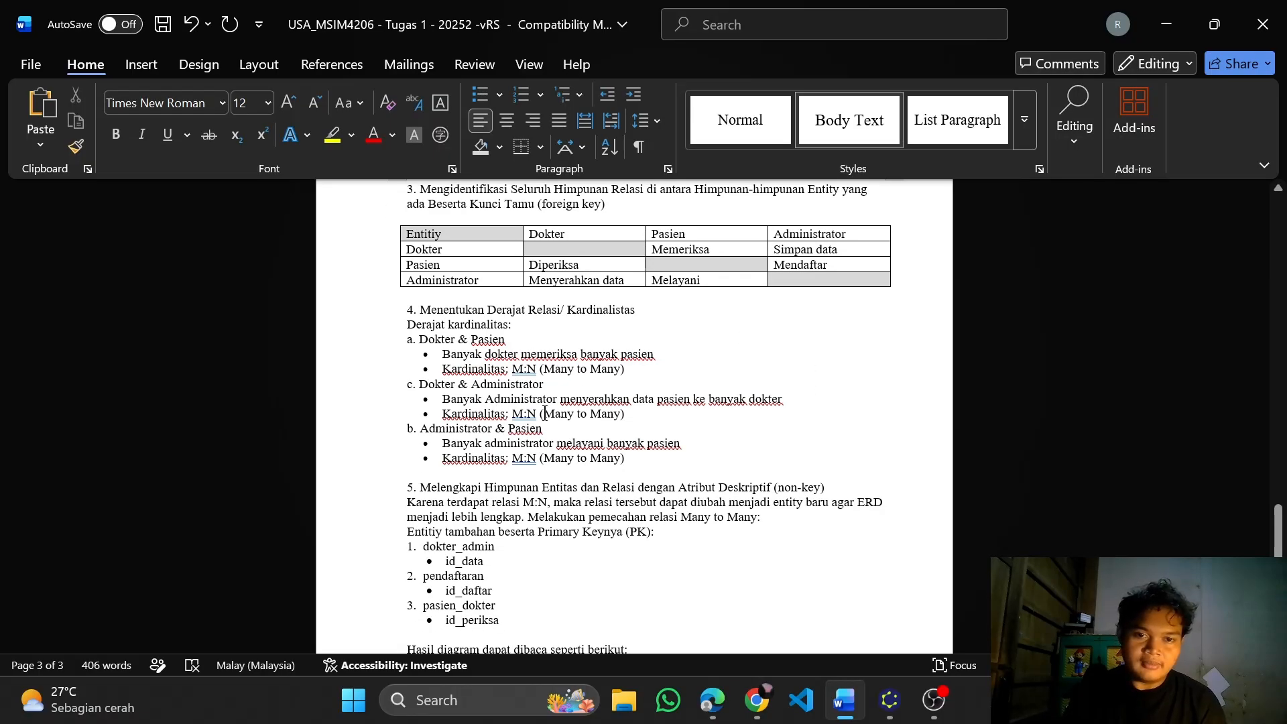
scroll(545, 413, down, 1)
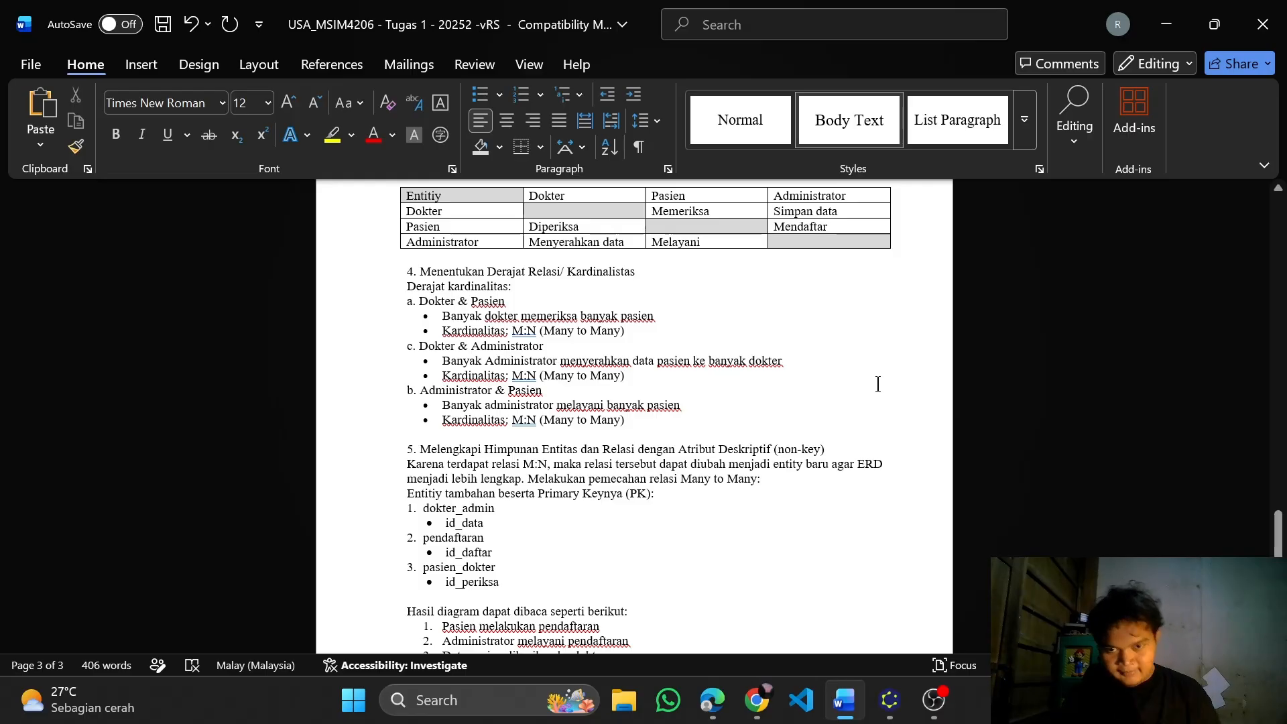
scroll(878, 385, down, 1)
scroll(556, 354, down, 1)
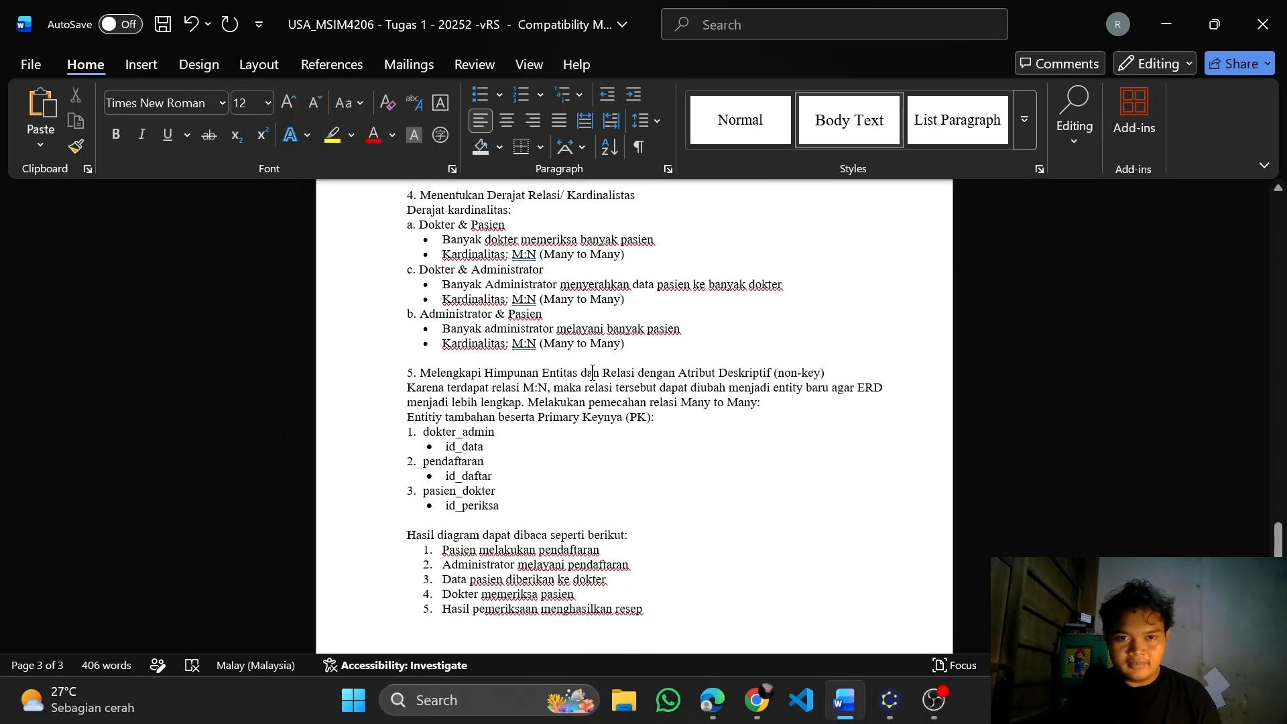
scroll(620, 395, up, 3)
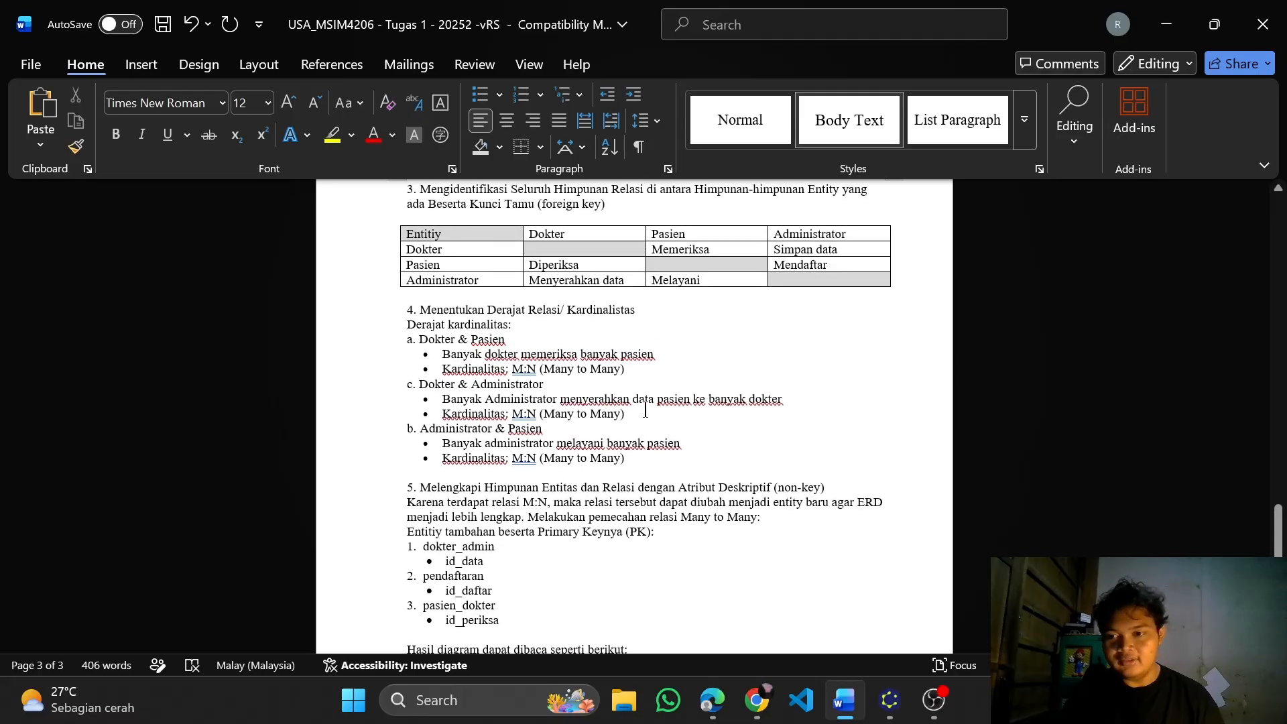
scroll(648, 405, up, 3)
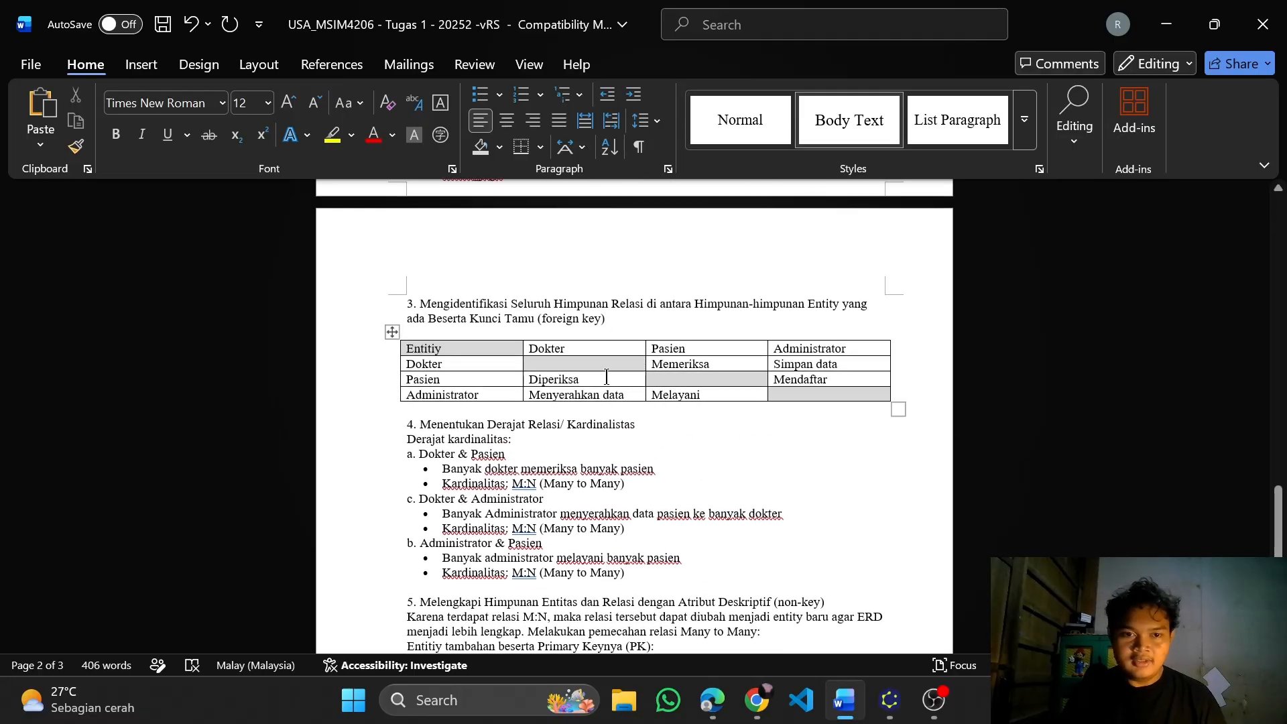
scroll(600, 425, down, 3)
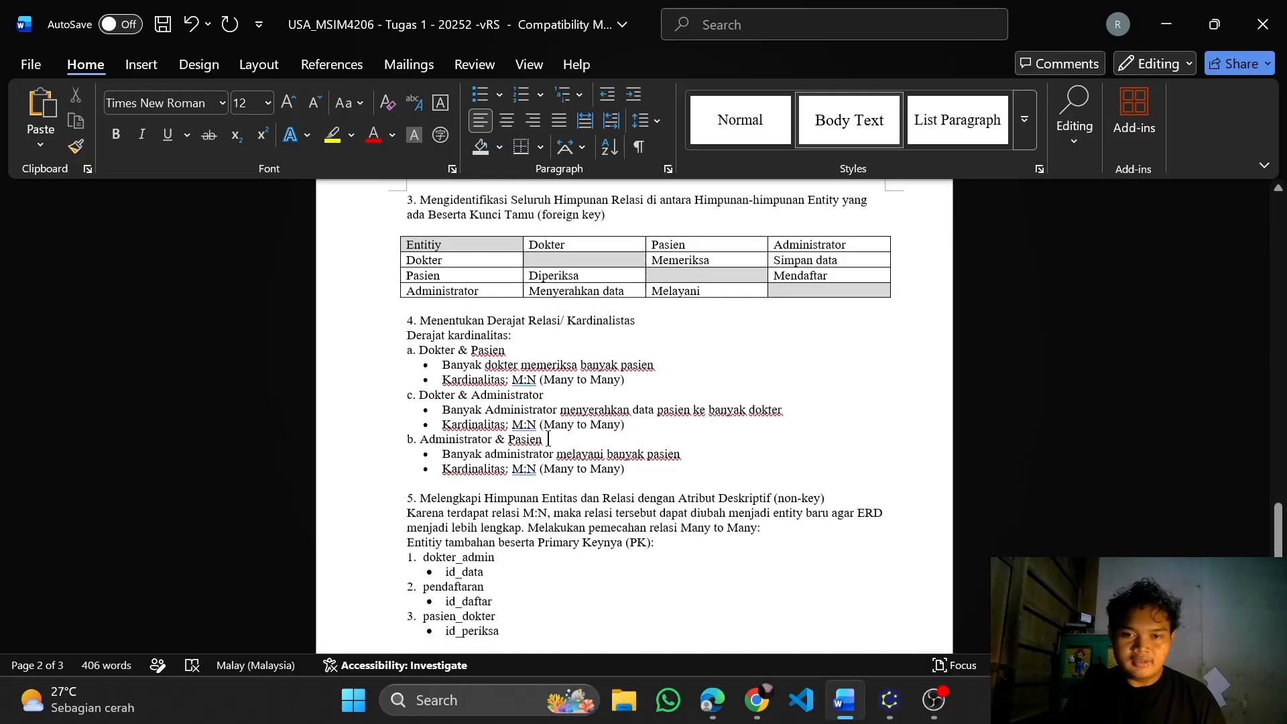
Switch to yEd and look over the Entity Relationship shapes available for the diagram
click(898, 691)
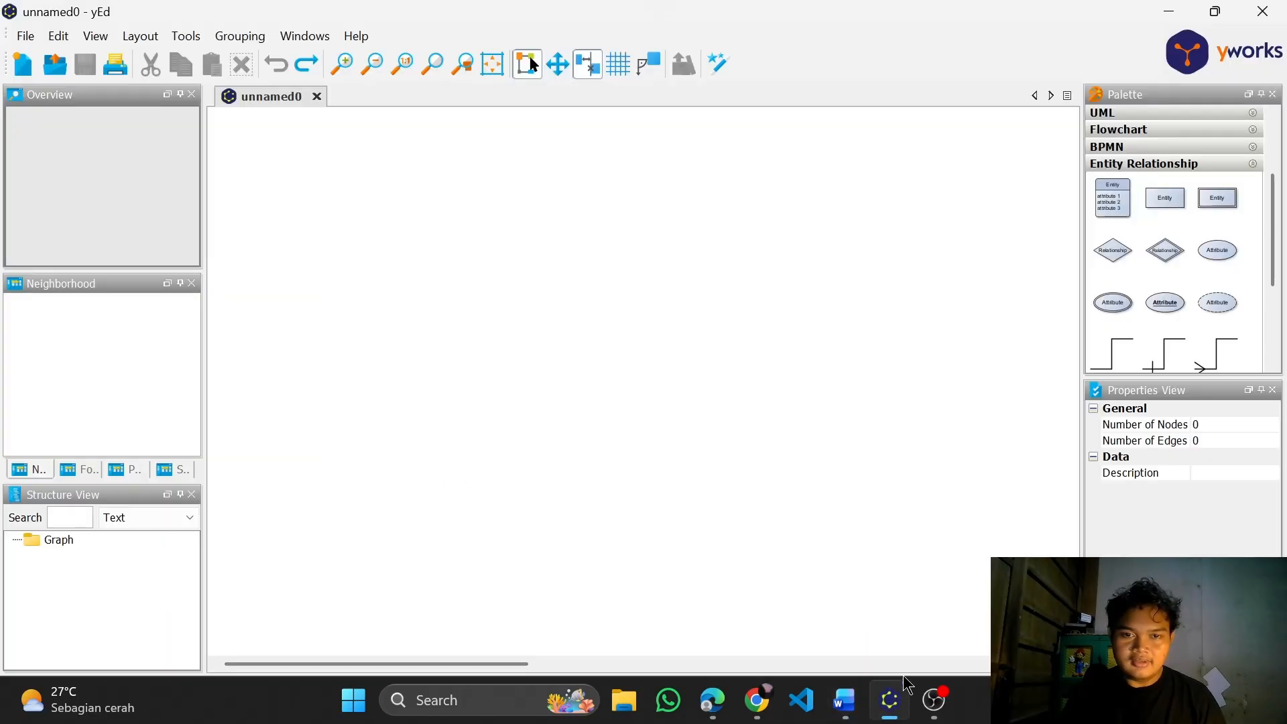
scroll(1160, 256, down, 1)
scroll(1178, 258, up, 2)
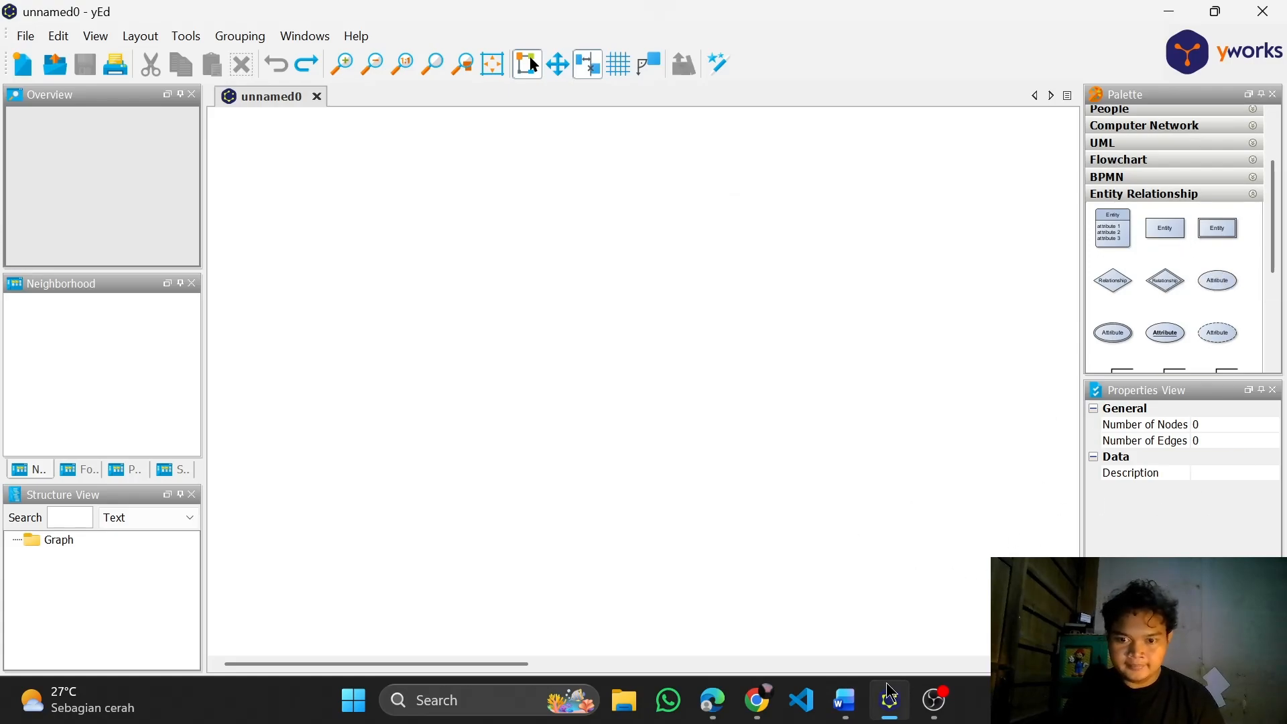
Check the entity list and attributes in the Word document, and return to the empty yEd diagram
click(851, 706)
scroll(747, 345, up, 10)
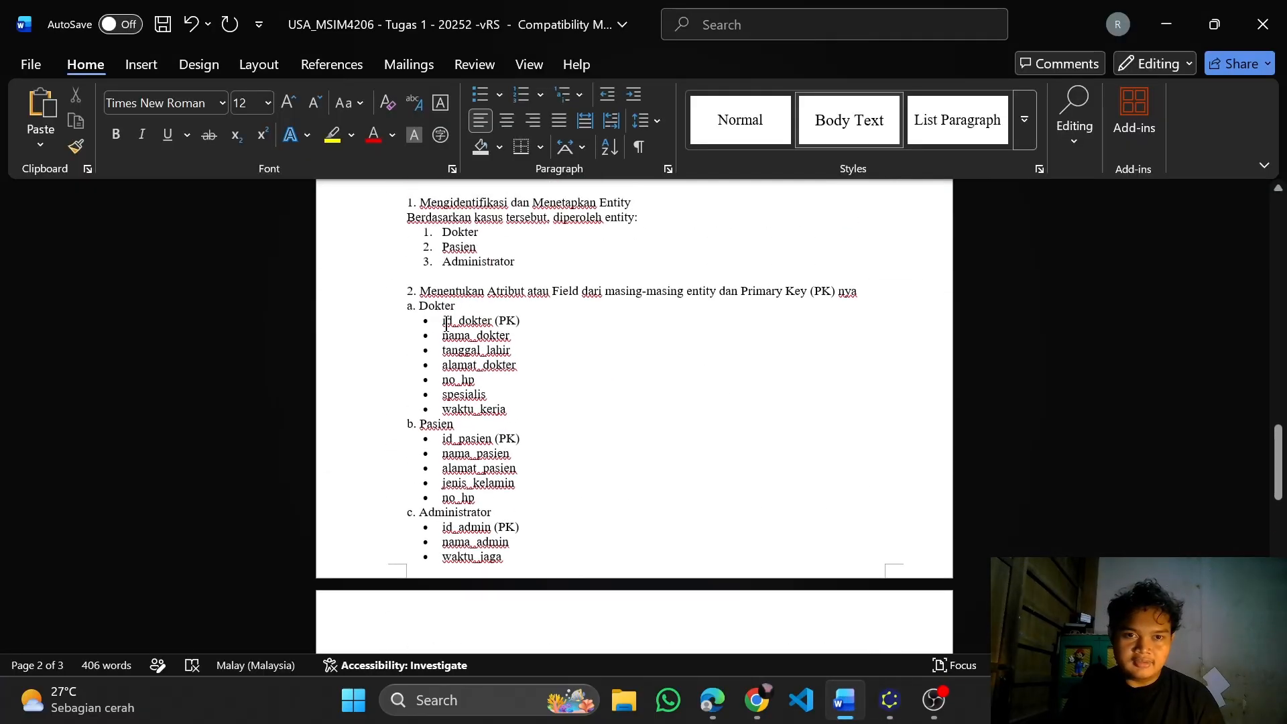
scroll(445, 325, up, 3)
click(891, 700)
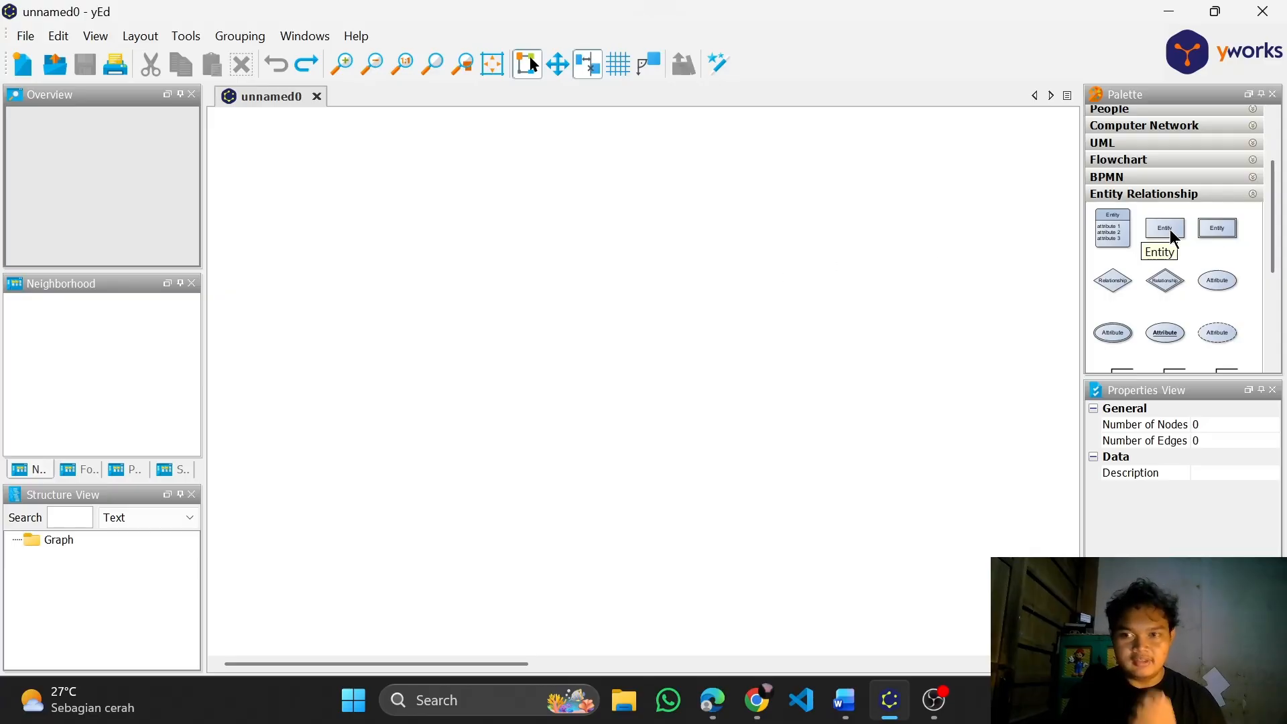
Place three plain Entity rectangles in a triangle on the empty canvas, one above and two below
drag(1172, 236, 716, 262)
scroll(788, 278, down, 5)
scroll(788, 278, up, 5)
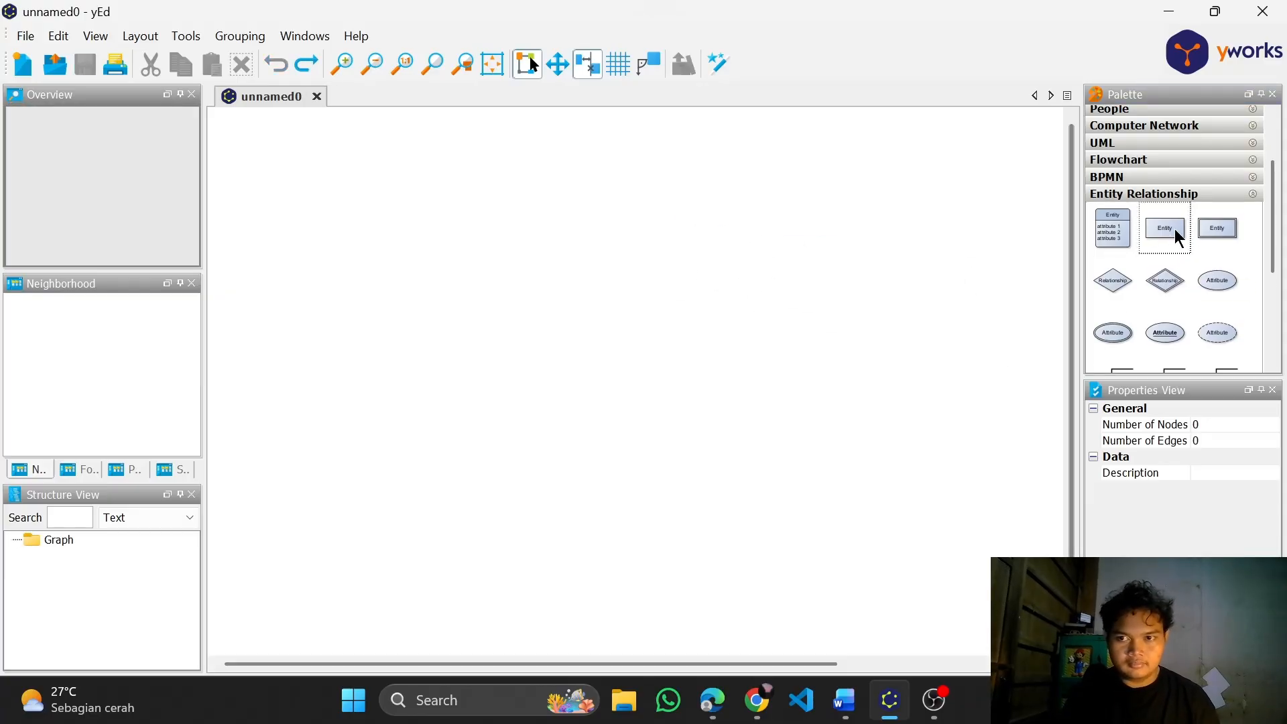
drag(1172, 236, 917, 407)
drag(1172, 235, 433, 406)
scroll(1011, 439, down, 3)
scroll(985, 416, up, 5)
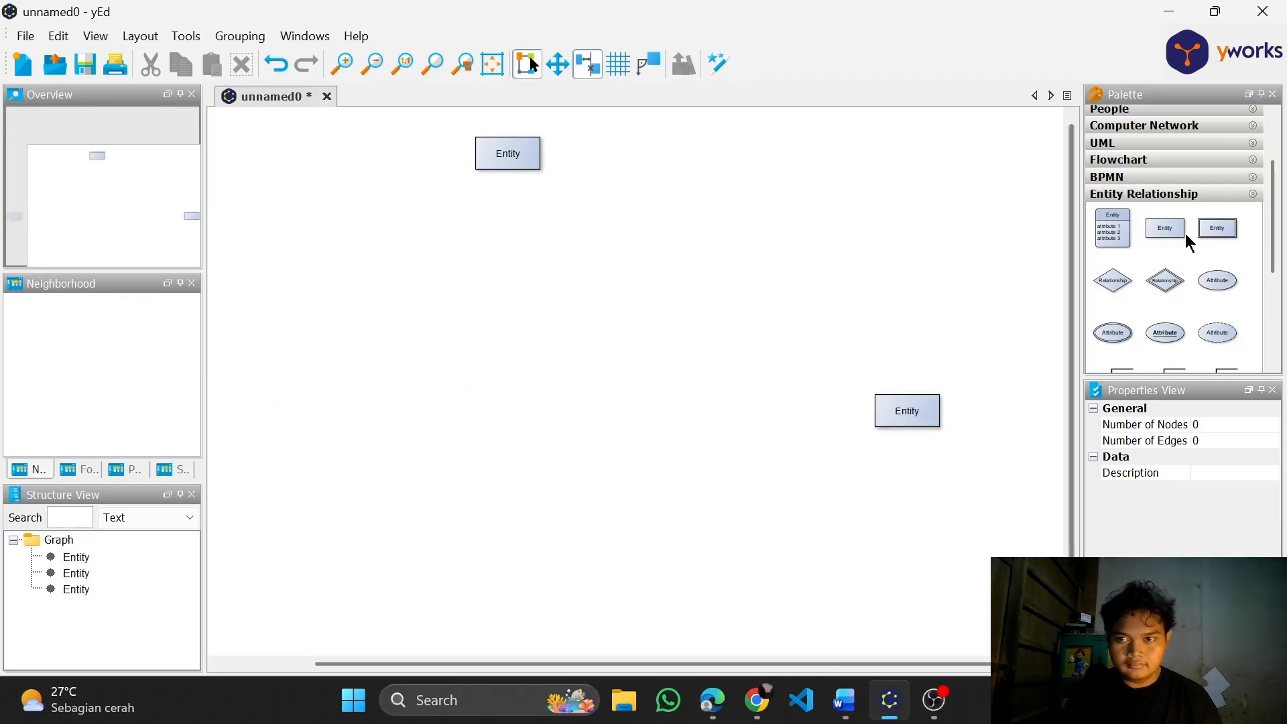
Place three Relationship diamonds: one on each side of the upper entity and one midway between the two lower entities
drag(1113, 281, 472, 212)
scroll(512, 296, down, 4)
scroll(349, 278, up, 3)
drag(453, 414, 487, 396)
key(ctrl+z)
click(466, 396)
drag(776, 366, 743, 416)
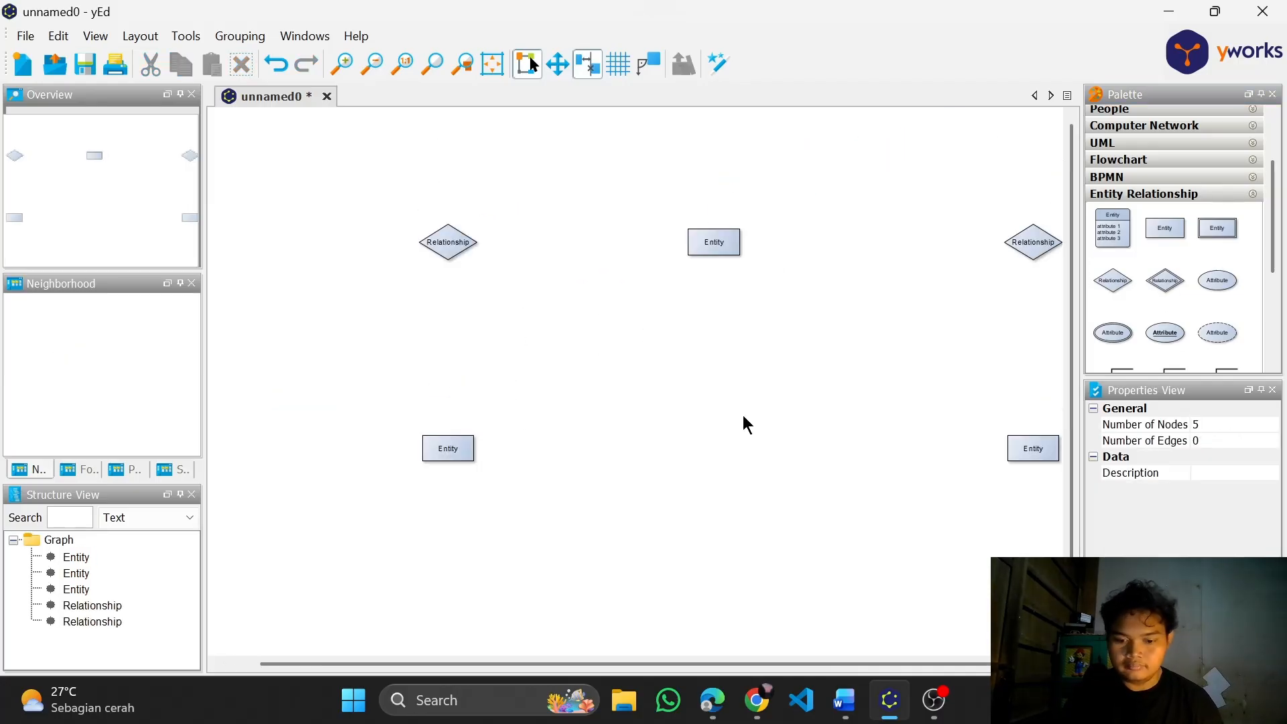
click(1172, 230)
scroll(1191, 262, up, 1)
drag(1113, 312, 714, 454)
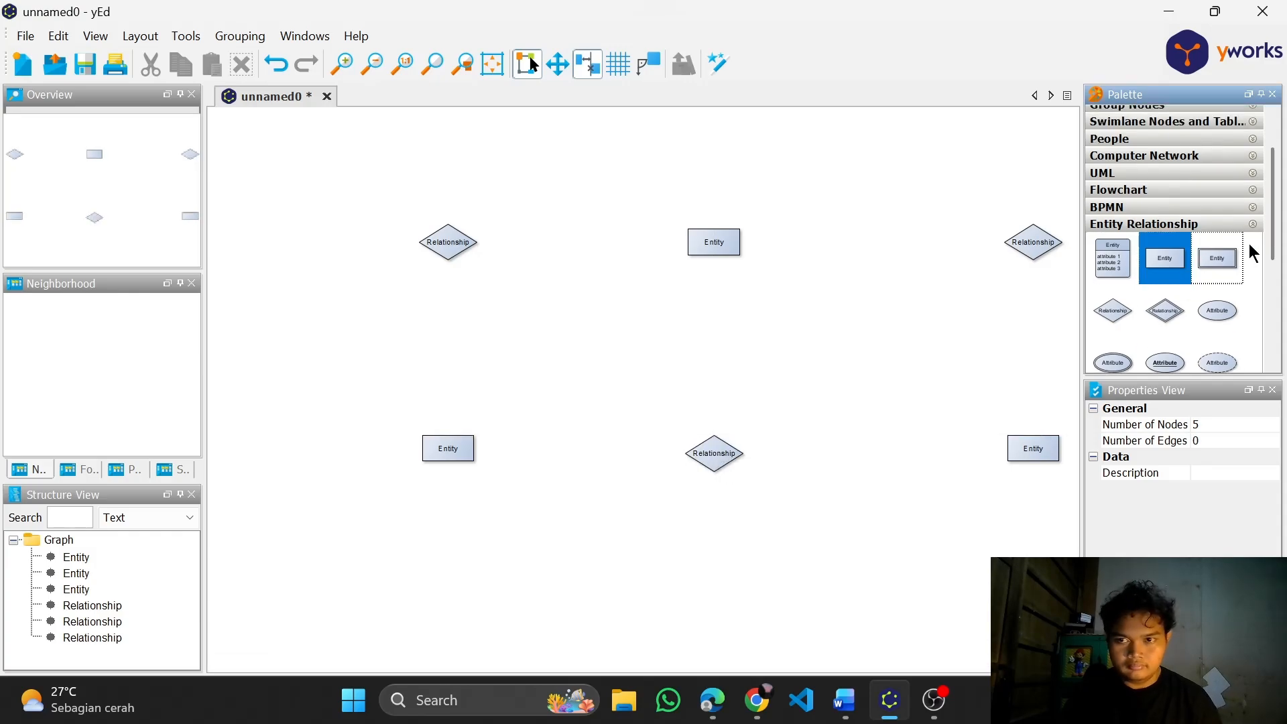
Place three plain Attribute ellipses in an arc above the upper entity and align them evenly around it
scroll(1184, 283, up, 1)
scroll(1186, 292, down, 1)
scroll(1212, 288, down, 1)
drag(1218, 281, 818, 183)
drag(1217, 281, 747, 138)
drag(1218, 282, 632, 163)
drag(749, 139, 714, 139)
click(817, 184)
drag(818, 184, 786, 163)
click(634, 164)
drag(633, 164, 644, 163)
click(704, 195)
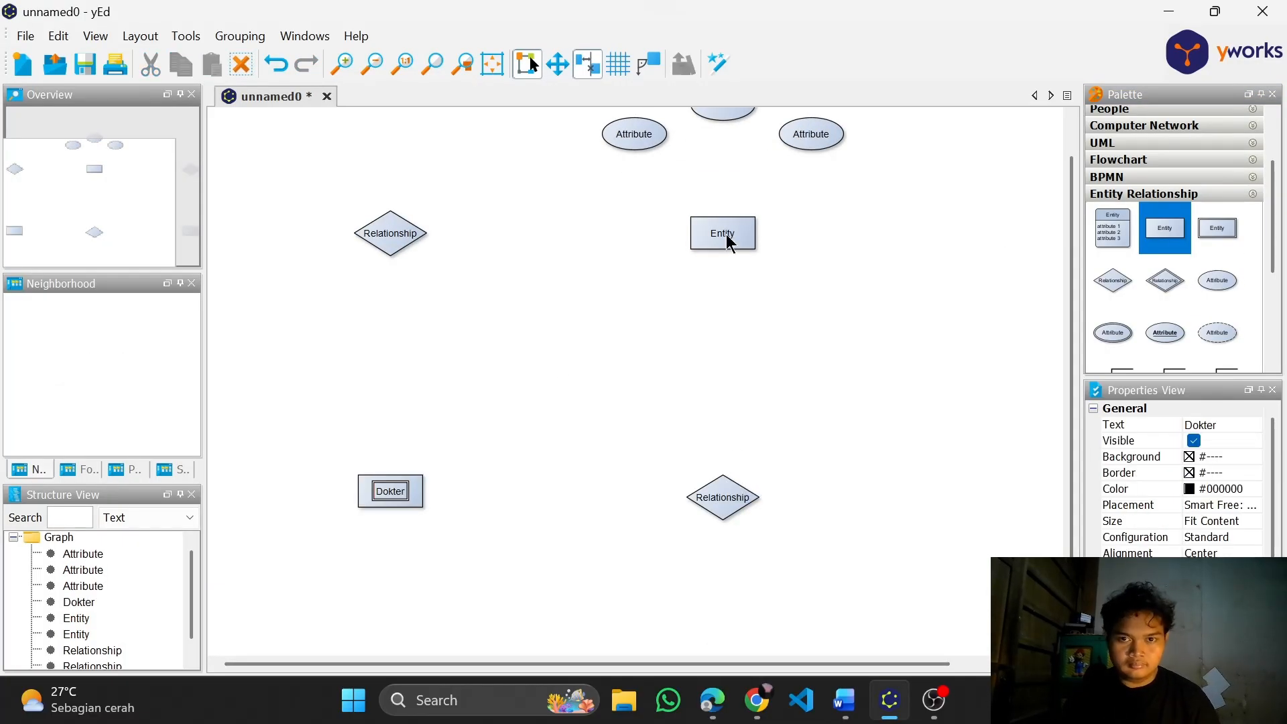
Label the upper entity Administrator and the lower entity beneath the empty-side Relationship diamond Pasien, opposite Dokter
double_click(726, 235)
text(Administrator)
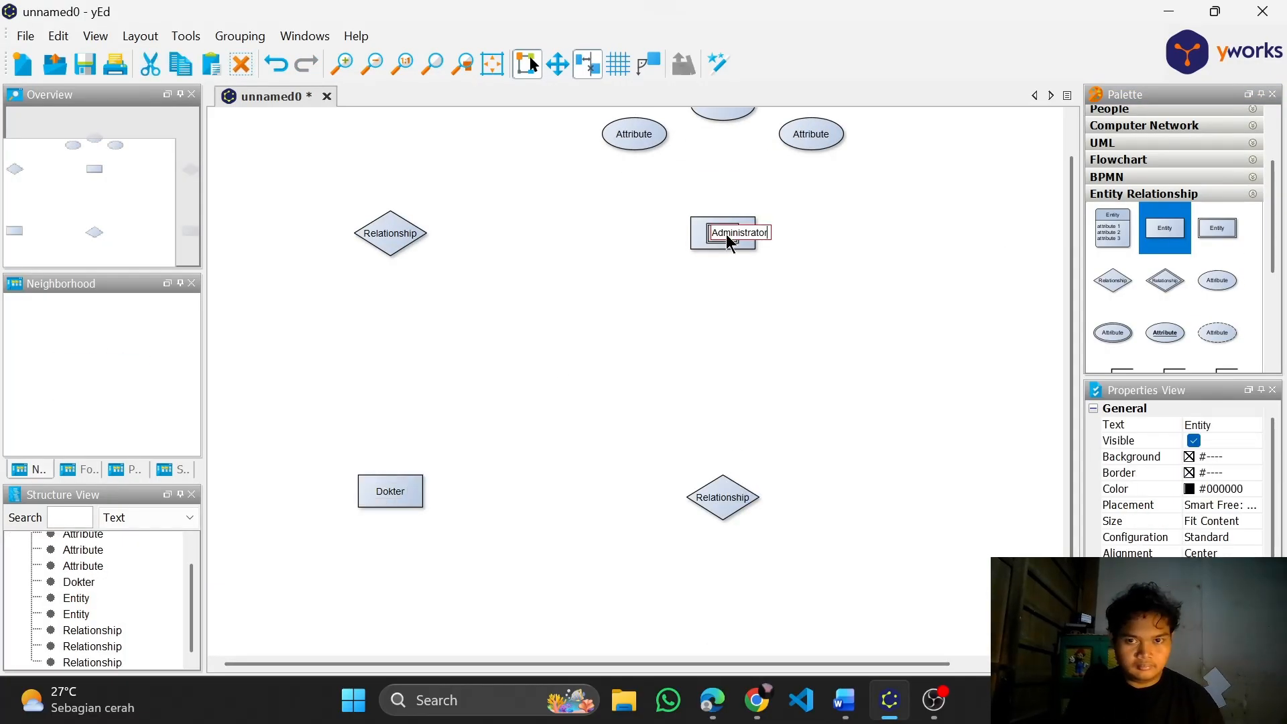
drag(1044, 401, 802, 417)
scroll(802, 414, up, 1)
scroll(802, 414, down, 1)
double_click(879, 506)
text(Pasien)
Label the relationships Mendaftar between Administrator and Pasien, Memeriksa between Dokter and Pasien, and Memberikan data between Dokter and Administrator
double_click(884, 248)
text(Mendaftar)
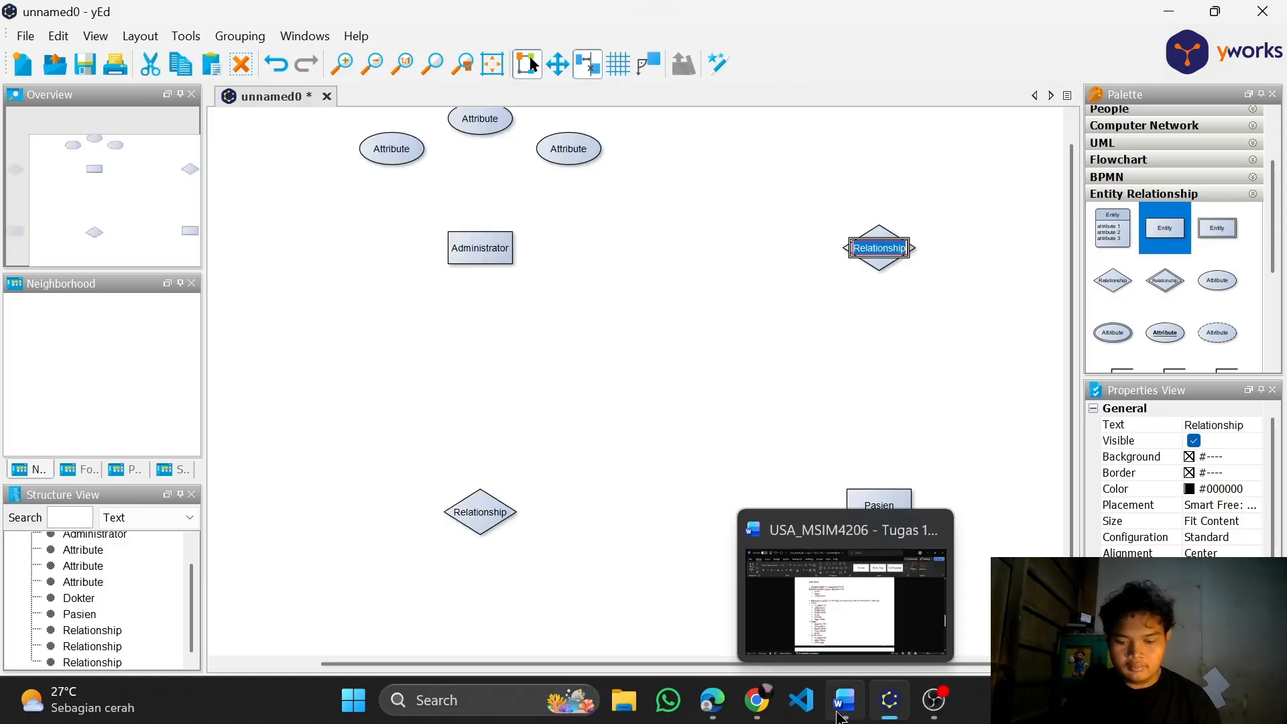
click(963, 273)
double_click(480, 512)
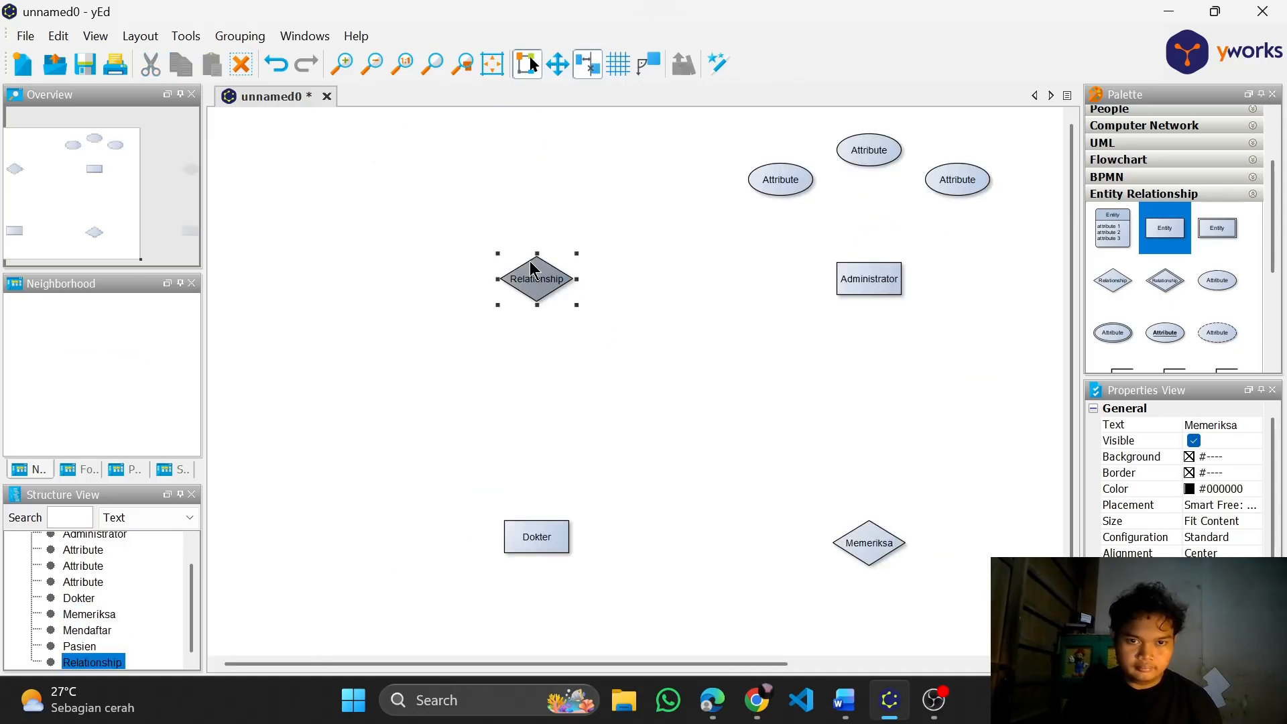
double_click(530, 268)
text(Memberikan data)
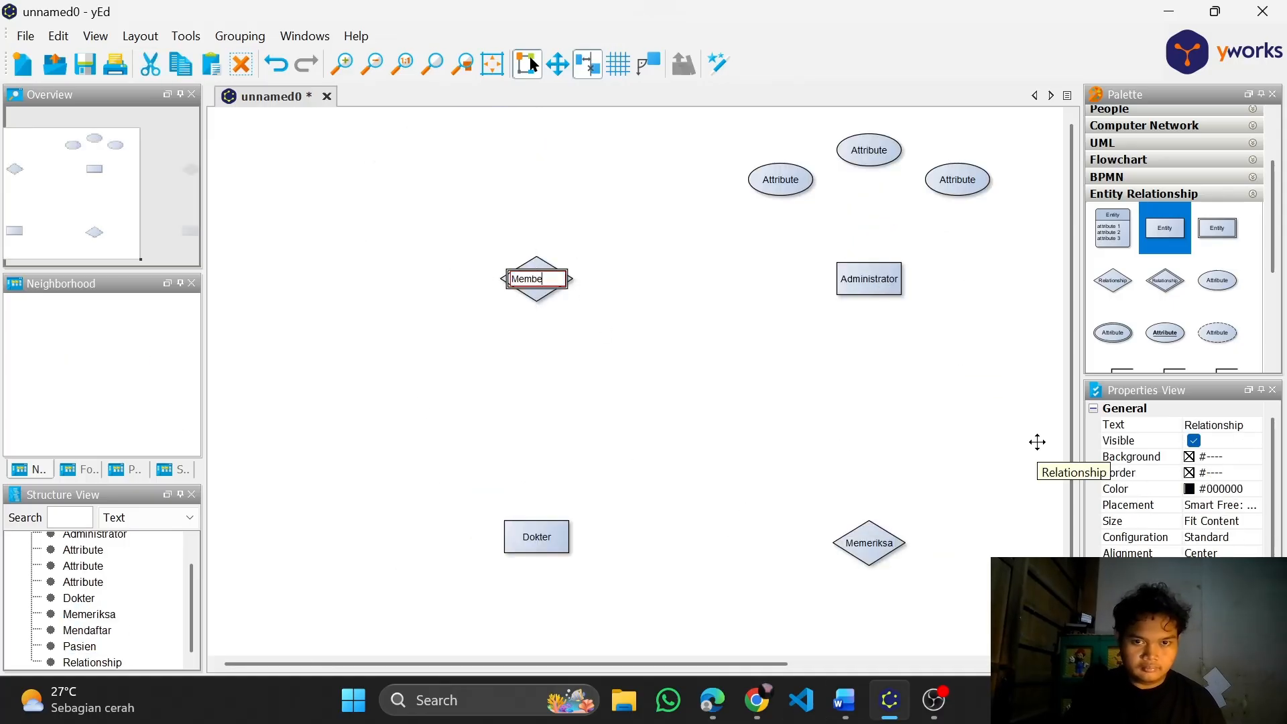
click(972, 462)
click(541, 291)
drag(576, 305, 608, 320)
key(ctrl+z)
Clear the label of the first Administrator attribute, and label the other two waktu_jaga and nama_admin
drag(713, 449, 741, 428)
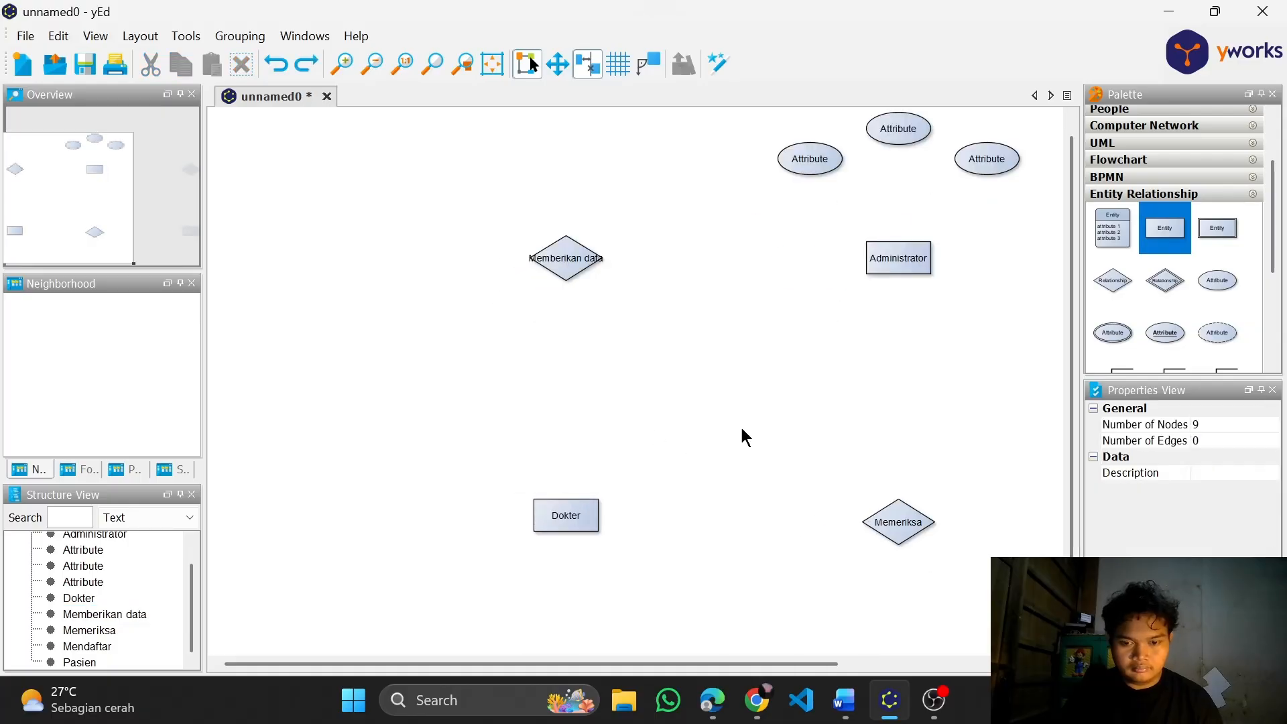
scroll(941, 305, up, 1)
drag(942, 305, 819, 474)
double_click(652, 294)
key(BackSpace)
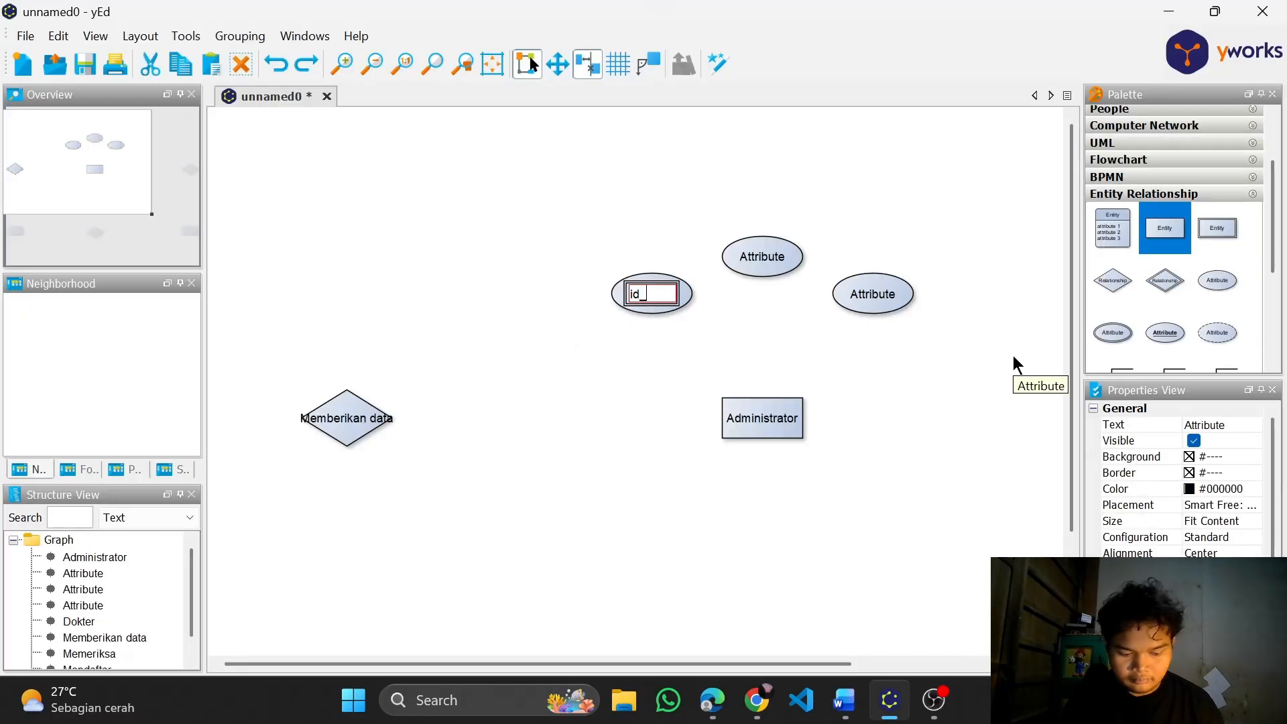
double_click(760, 260)
text(waktu_jaga)
click(958, 345)
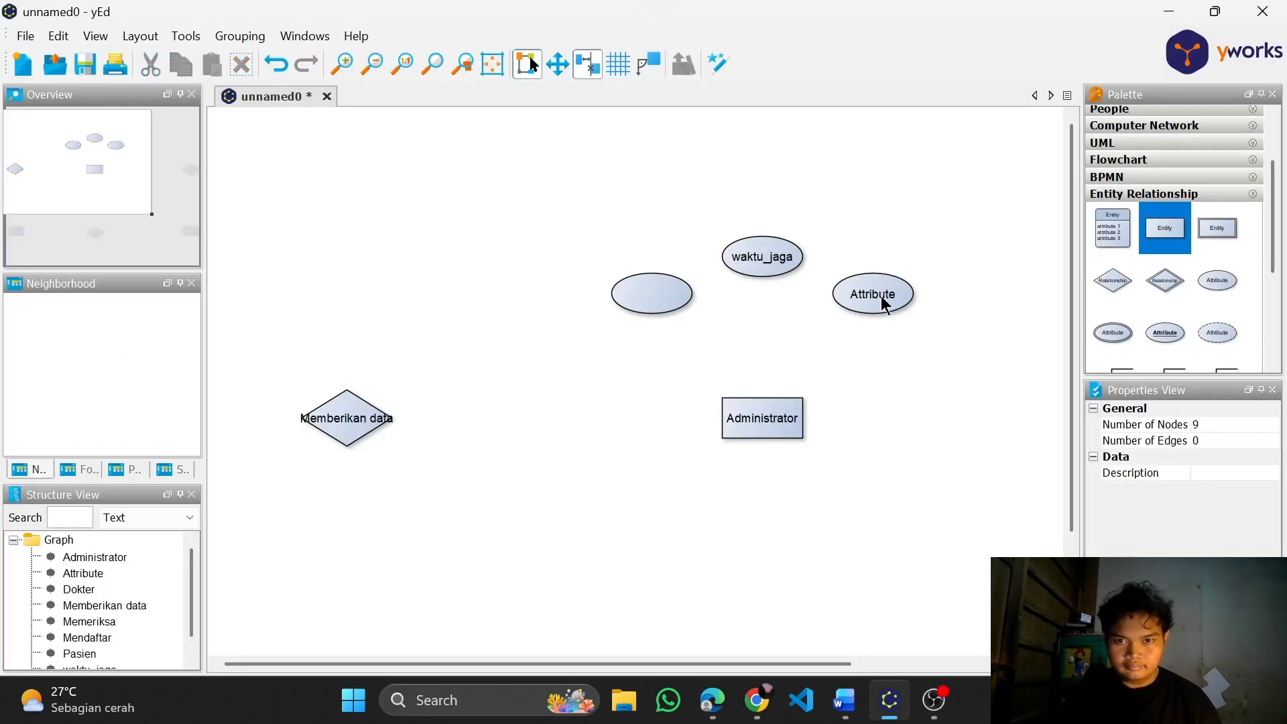
double_click(873, 294)
text(nama_admin)
click(735, 340)
Replace the blank Administrator attribute with an underlined key attribute labelled id_admin
click(652, 293)
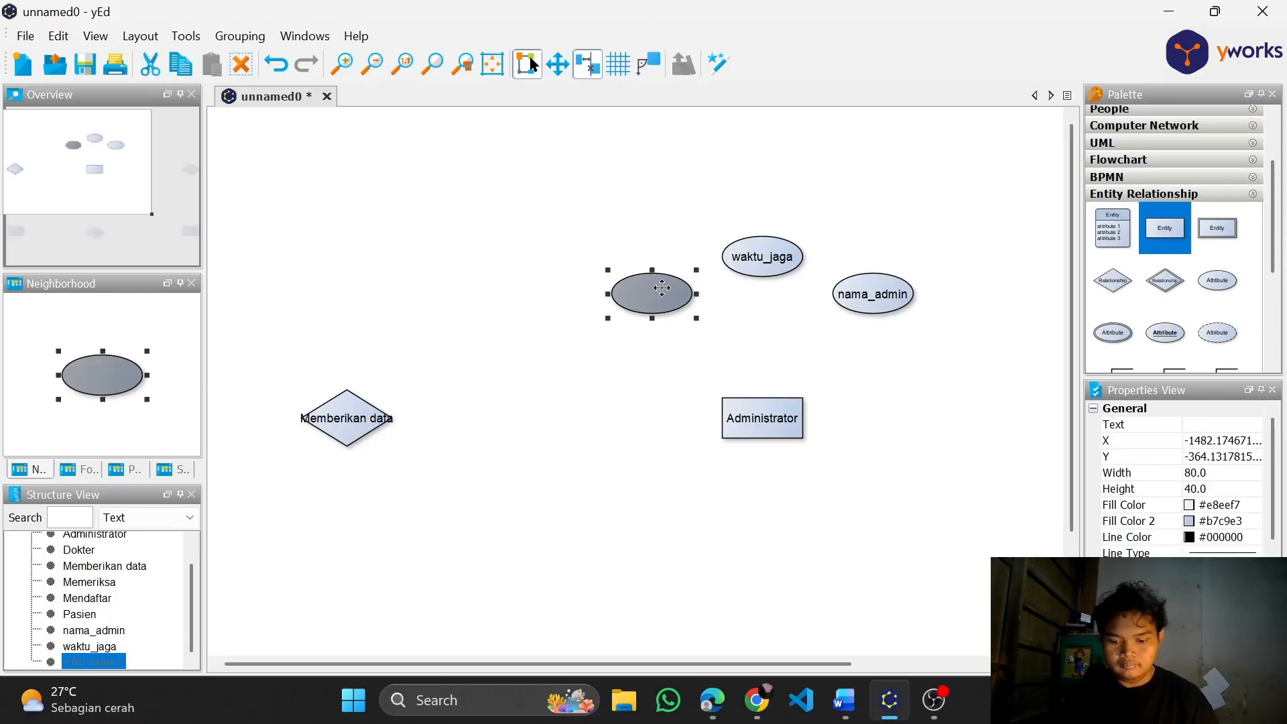
key(Delete)
drag(1167, 334, 653, 293)
key(F2)
text(id_admin)
click(783, 317)
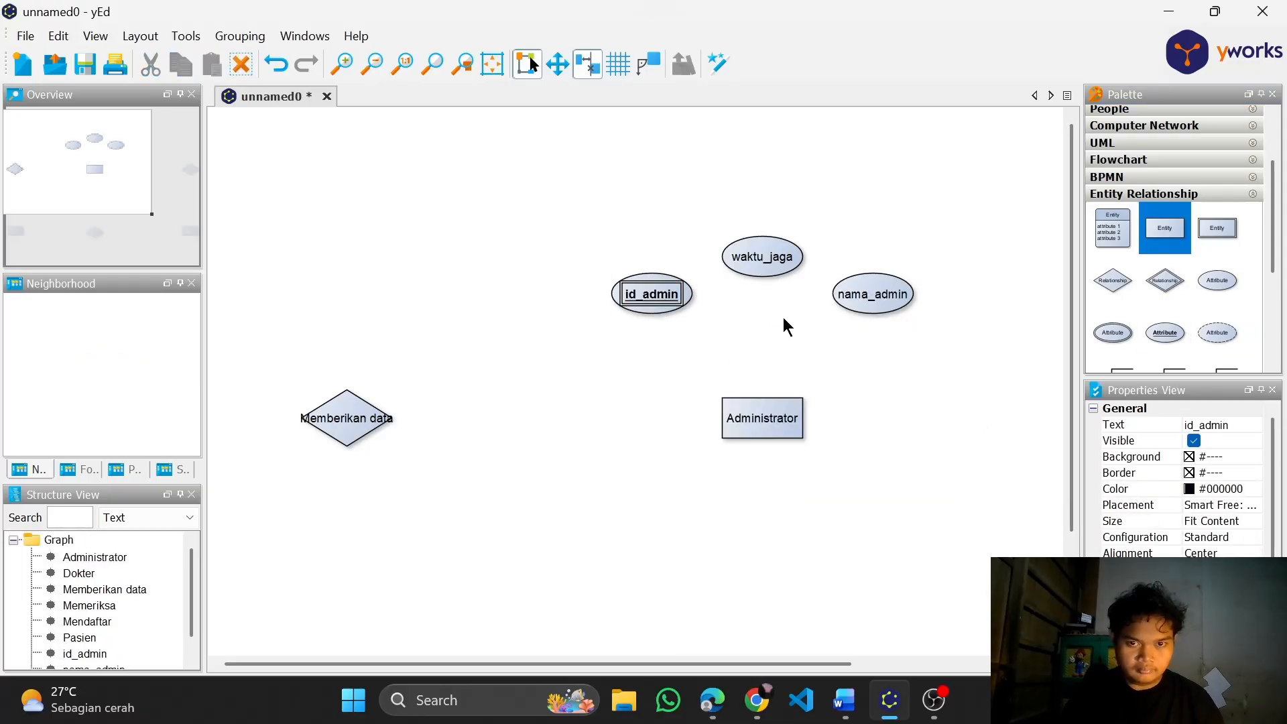
Check the Pasien attribute list in the Word document, and return to the Pasien entity in yEd
scroll(783, 318, down, 1)
drag(877, 666, 988, 667)
click(836, 709)
click(836, 711)
click(836, 711)
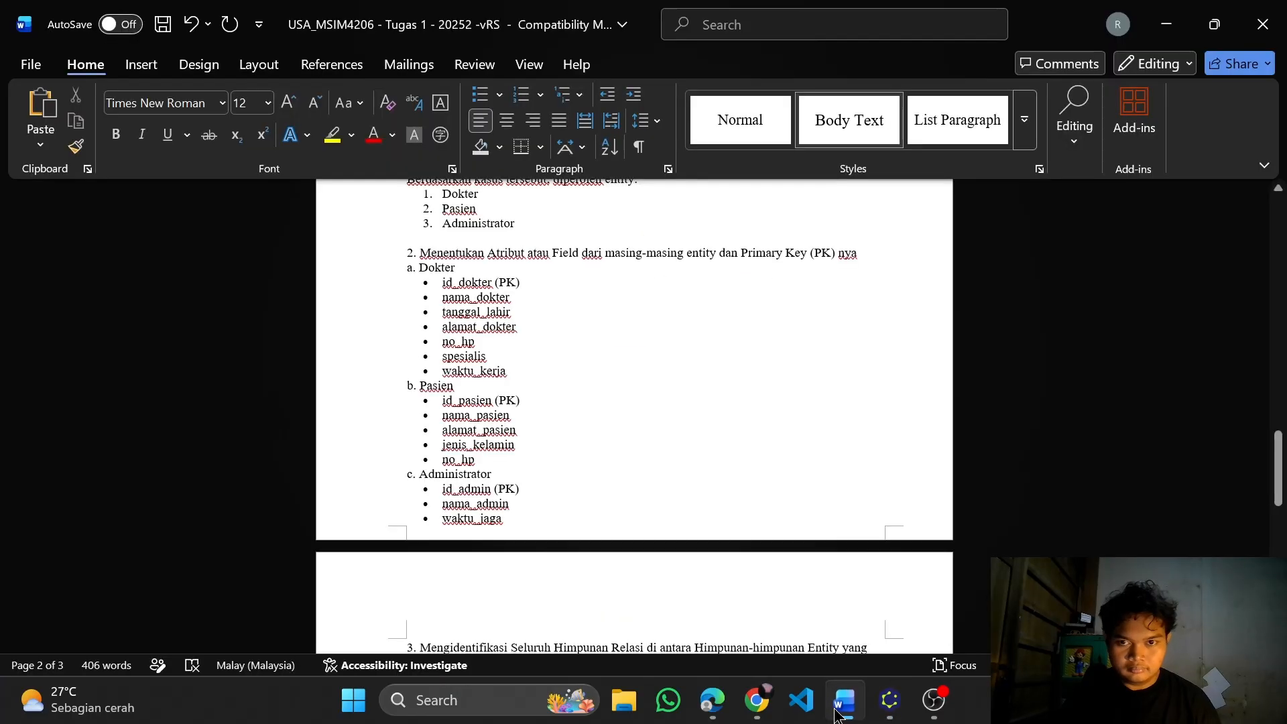
click(838, 711)
drag(1012, 472, 776, 433)
drag(1217, 282, 908, 515)
drag(1217, 280, 916, 588)
drag(908, 517, 910, 417)
scroll(911, 417, down, 2)
scroll(942, 535, up, 3)
key(ctrl+z)
key(ctrl+z)
Add one underlined key attribute and three plain attributes around the Pasien entity
drag(1165, 333, 897, 451)
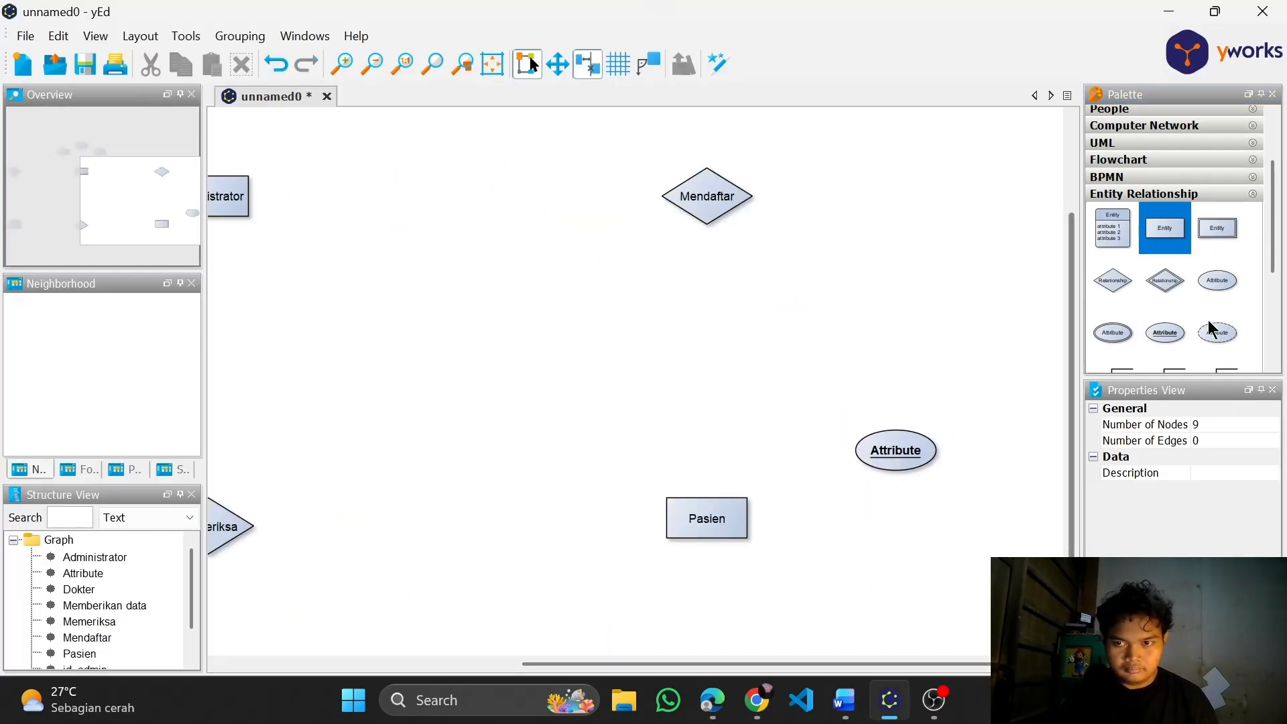
scroll(1002, 429, down, 1)
drag(1218, 280, 859, 476)
scroll(908, 623, up, 2)
scroll(908, 623, down, 1)
drag(1217, 280, 726, 488)
Label the two lowest Pasien attributes no_hp and jenis_kelamin, checking the names in the Word document
double_click(726, 488)
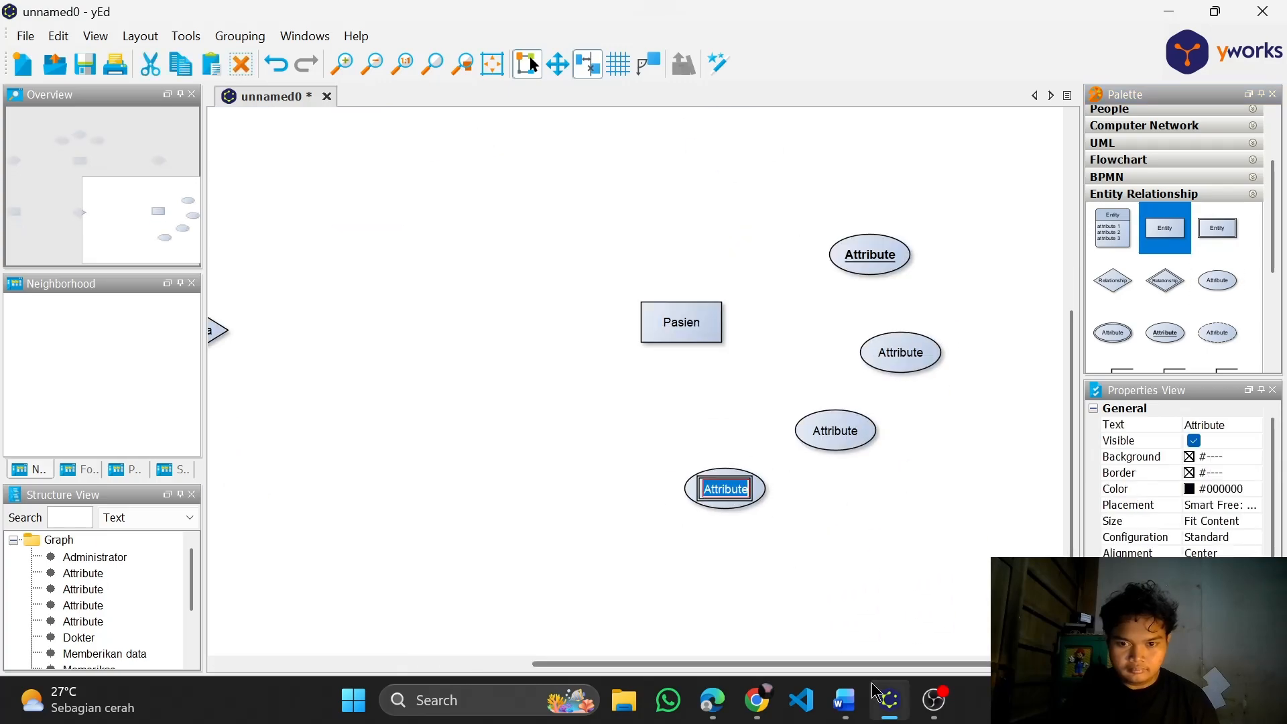
text(no_hp)
click(843, 701)
click(885, 700)
double_click(838, 434)
text(jenis_kelamin)
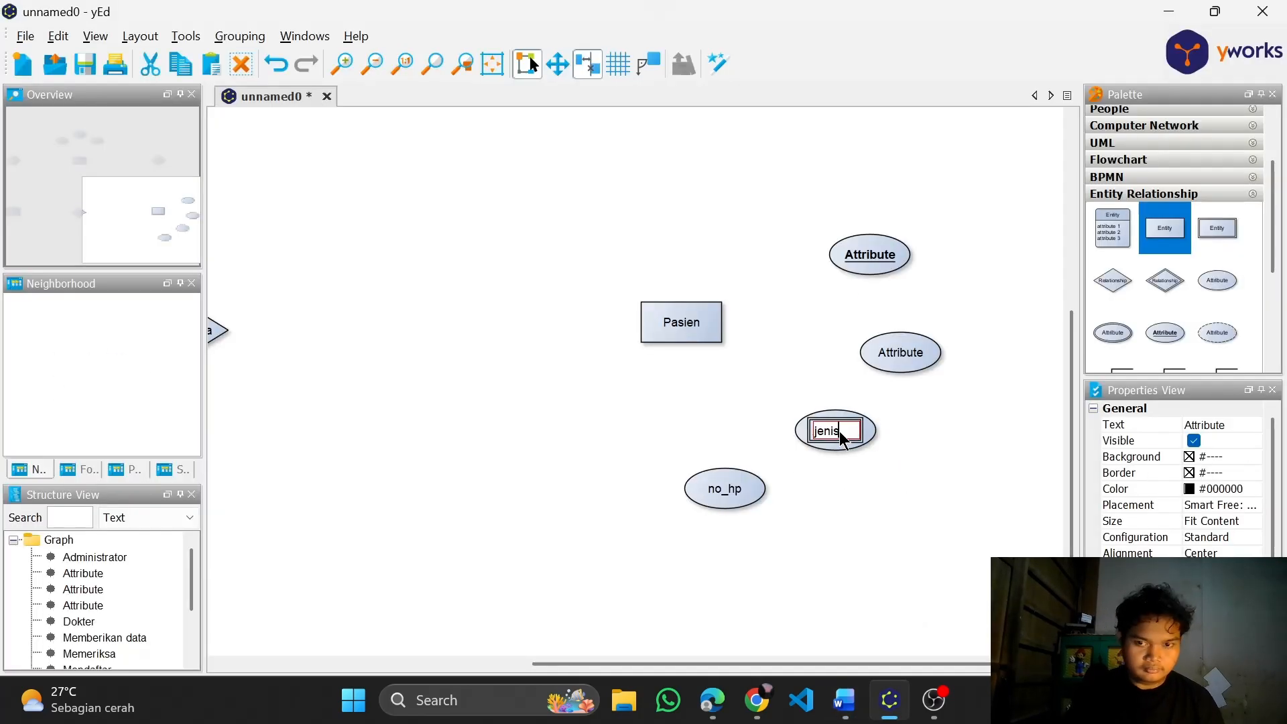
key(Return)
Label the Pasien key attribute id_pasien and the plain attribute below it alamat_pasien, following the Word document
click(844, 701)
click(888, 701)
double_click(918, 358)
text(alamat-pasien)
double_click(870, 255)
text(id_pasien)
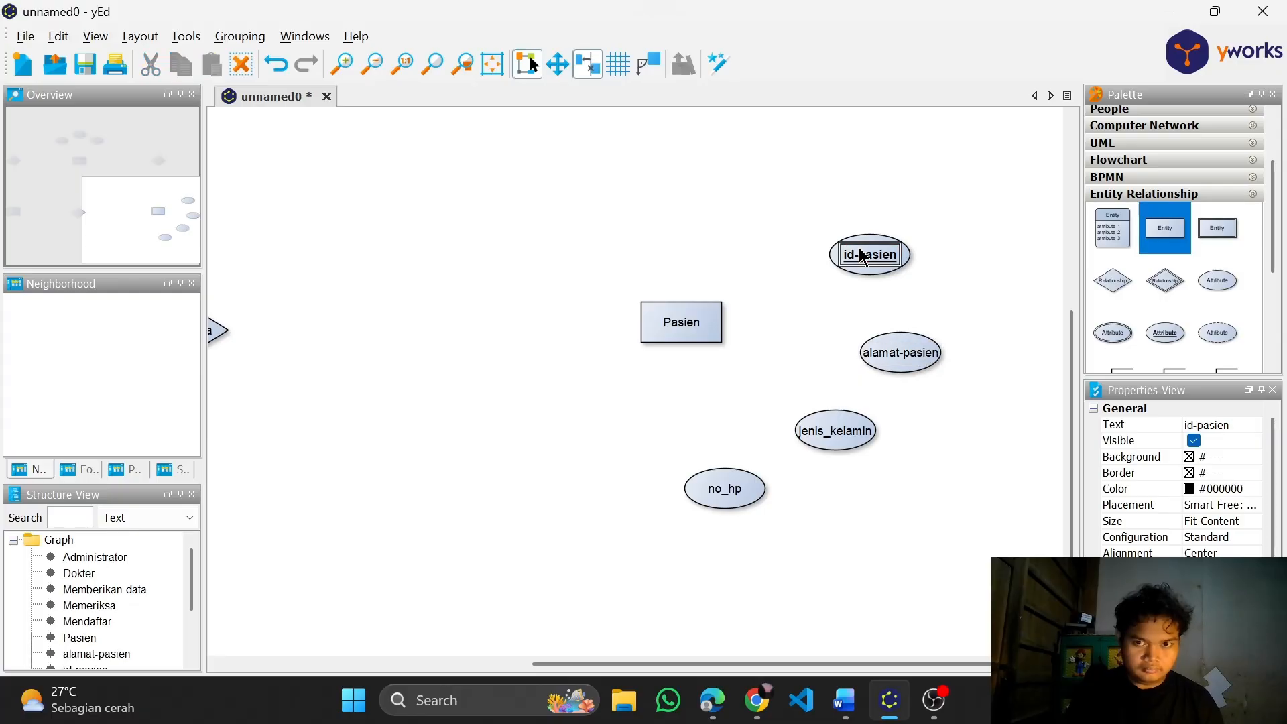
double_click(901, 352)
text(alamat_pasien)
click(777, 333)
Connect the Pasien entity to its attributes id_pasien, alamat_pasien, jenis_kelamin and no_hp
scroll(819, 346, up, 2)
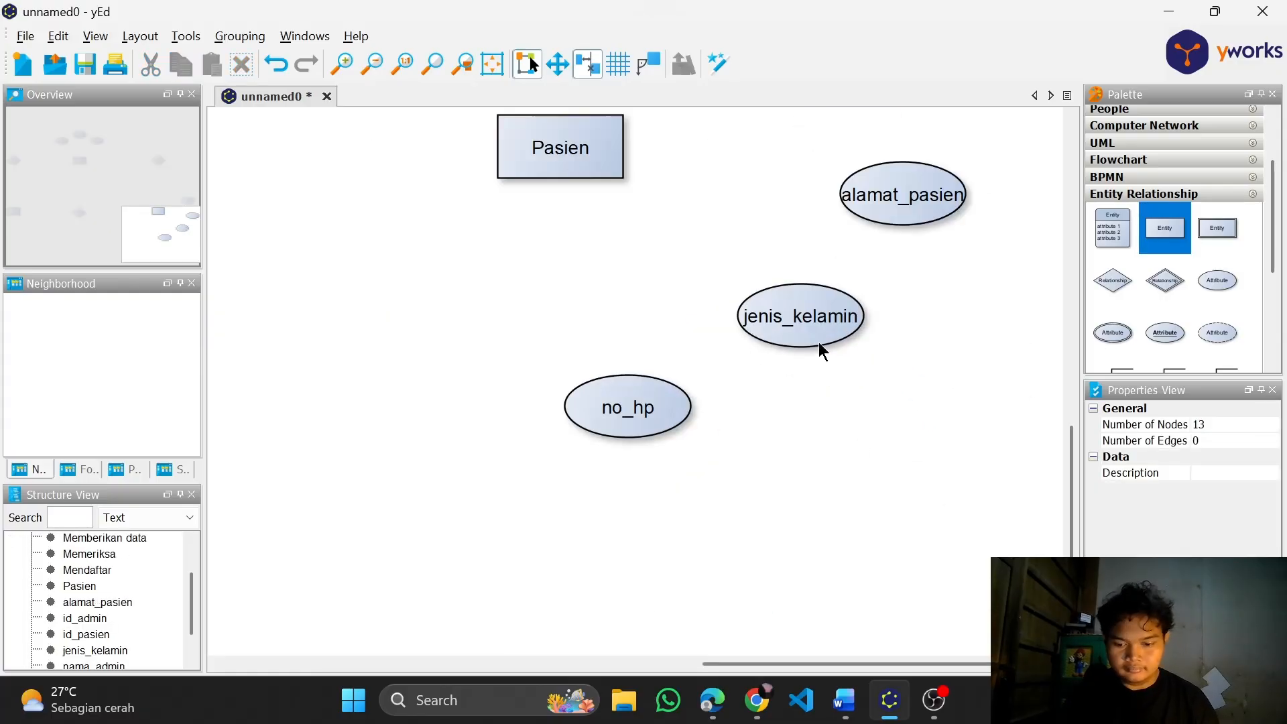
scroll(731, 318, down, 1)
mouse_move(600, 194)
mouse_down()
mouse_move(646, 376)
mouse_move(758, 298)
mouse_up()
drag(627, 188, 827, 225)
scroll(805, 268, up, 1)
drag(584, 349, 791, 279)
Remove the target arrowheads from the four Pasien attribute connections
click(704, 381)
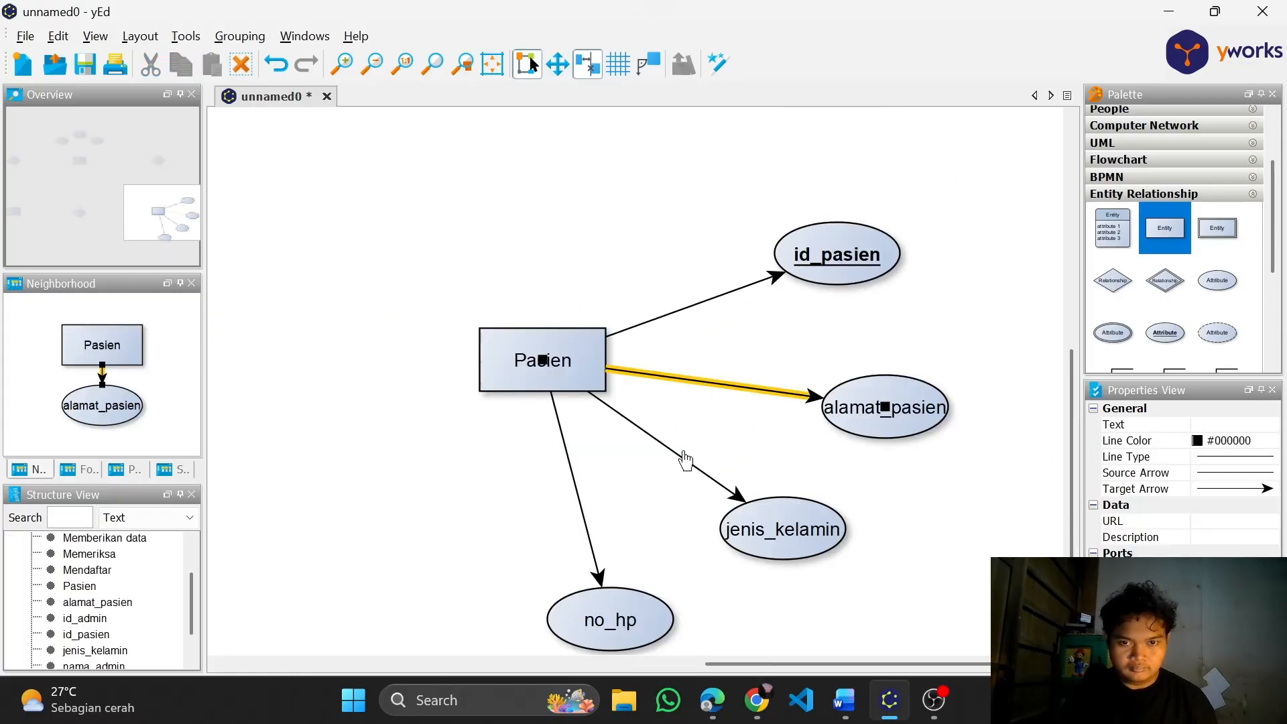
click(570, 464)
shift+click(660, 443)
shift+click(697, 381)
shift+click(704, 304)
click(1237, 489)
click(1235, 504)
Add one underlined key attribute and five plain attributes around the Dokter entity
scroll(921, 323, down, 4)
scroll(924, 329, down, 3)
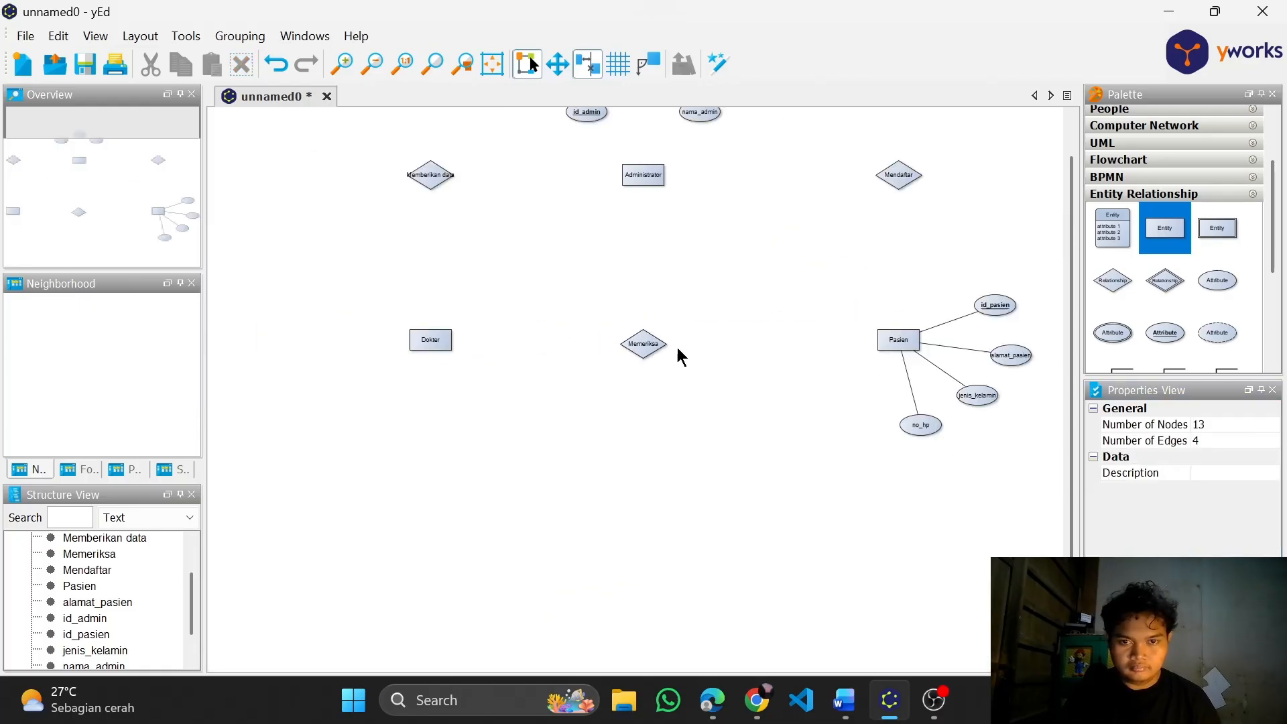
drag(1129, 336, 402, 313)
drag(1215, 285, 369, 342)
drag(1215, 285, 379, 384)
drag(1214, 285, 421, 412)
drag(1214, 285, 480, 428)
drag(1215, 284, 531, 395)
Label the Dokter key attribute id_dokter and the plain attribute below it nama_dokter
scroll(416, 320, up, 3)
double_click(407, 317)
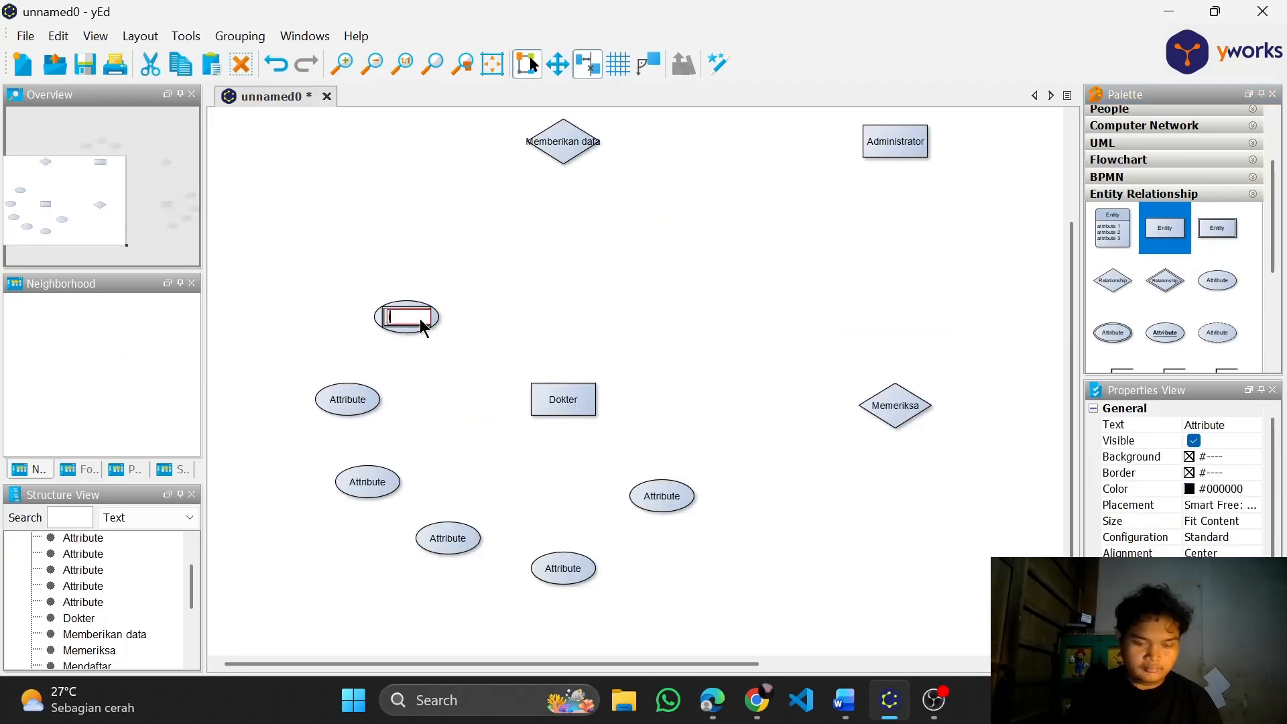
text(id_dokter)
double_click(349, 402)
text(nama_dokter)
Check the Dokter attribute list in the Word document, and label the following two attributes alamat_dokter and no_hp
key(alt+Tab)
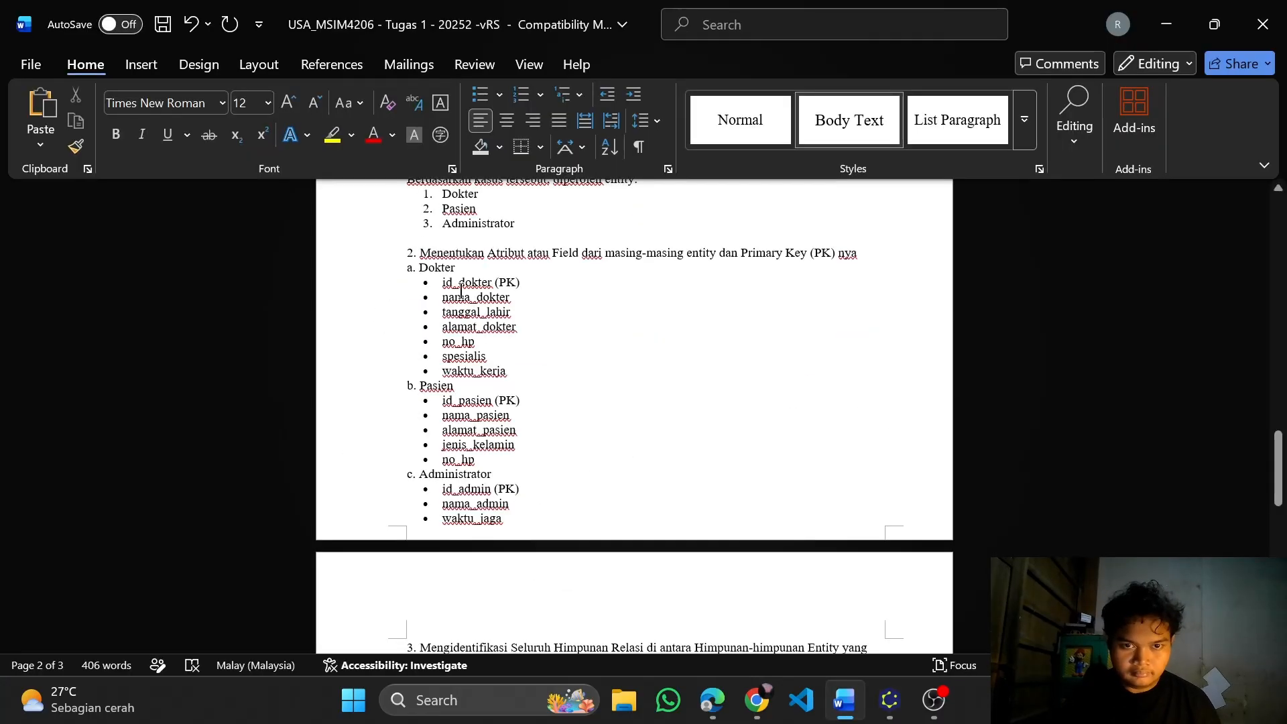
key(alt+Tab)
double_click(367, 481)
text(al)
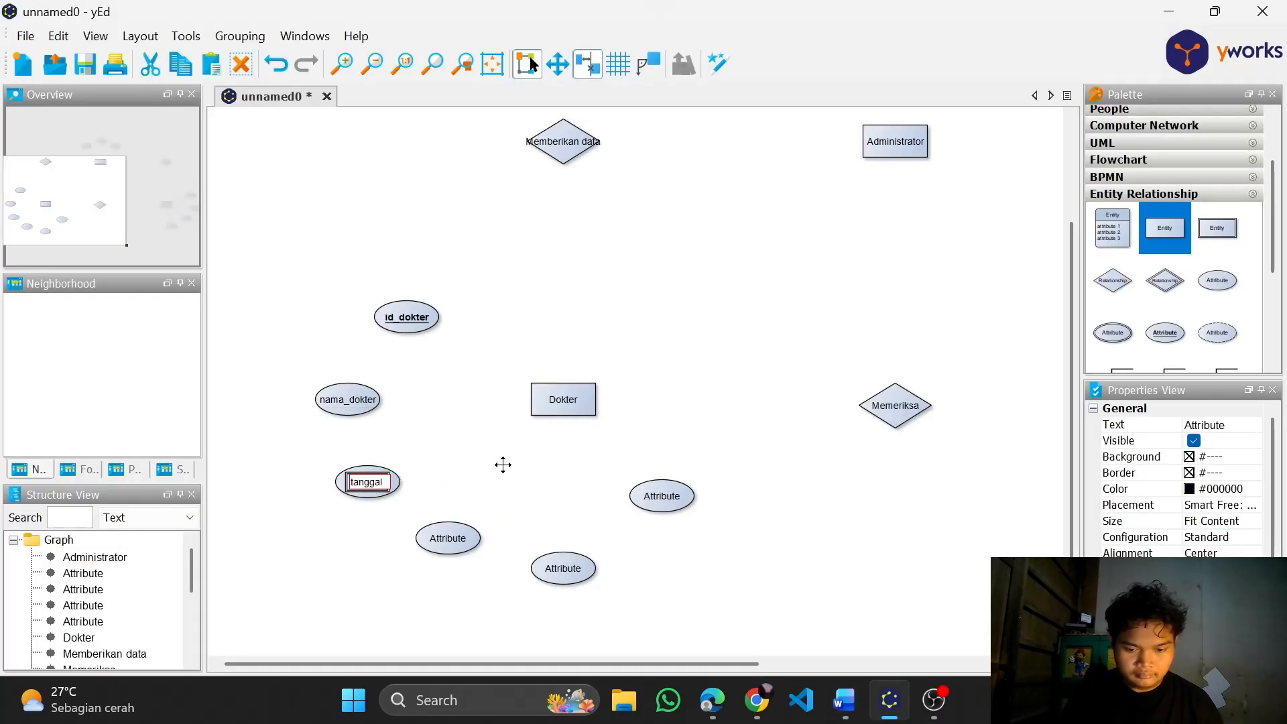
text(amat_dokter)
double_click(448, 538)
text(no_hp)
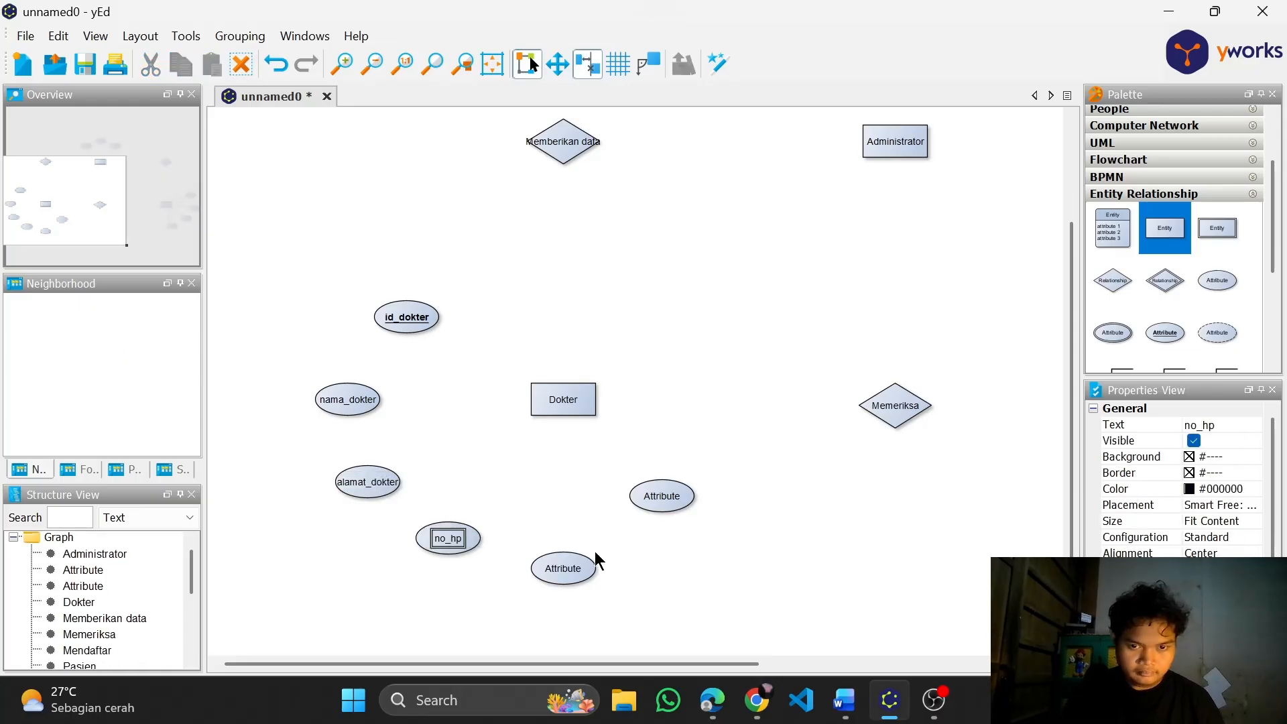
Label the remaining two Dokter attributes waktu_kerja and spesialis, following the Word document
double_click(563, 568)
text(waktu_kerja)
double_click(662, 496)
key(alt+Tab)
Add another plain attribute beside no_hp below the Pasien entity and connect Pasien to it
key(alt+Tab)
text(spesialis)
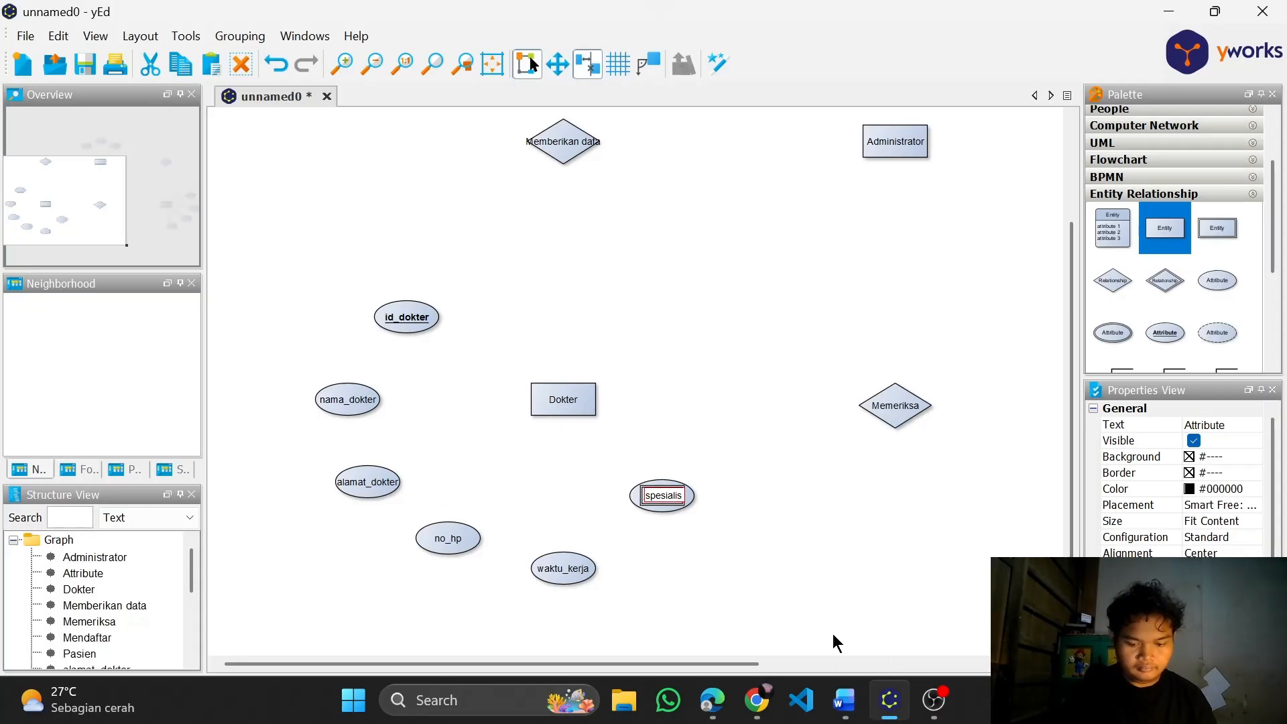
drag(729, 663, 1006, 663)
key(alt+Tab)
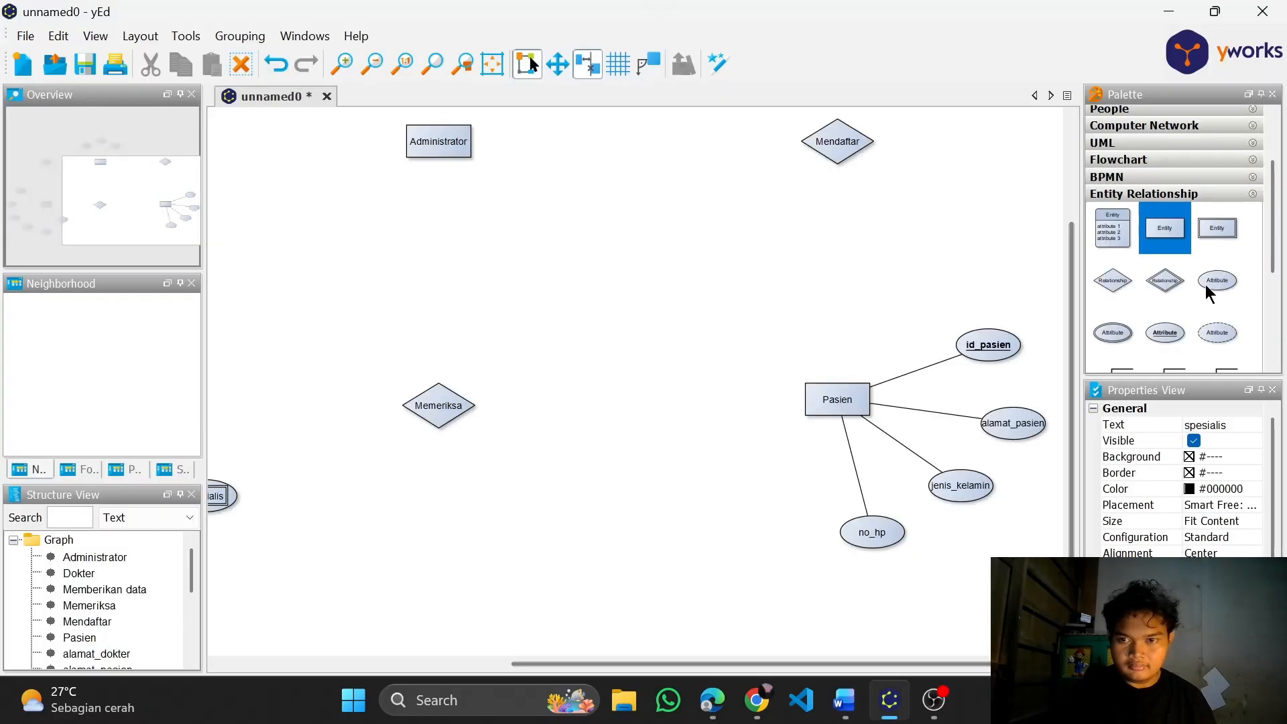
drag(1209, 288, 759, 535)
drag(814, 412, 764, 537)
Remove the arrowhead from the new Pasien attribute connection and label the attribute alamat_pasien
scroll(813, 509, up, 3)
click(756, 474)
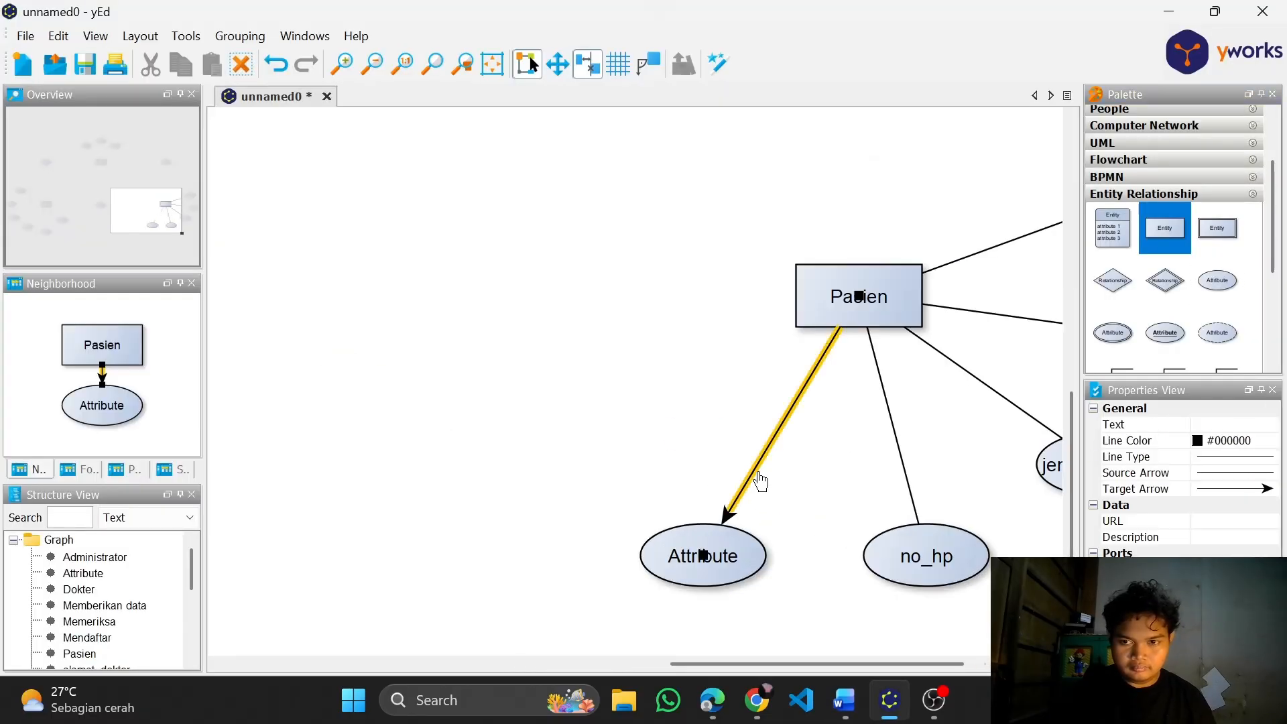
click(1223, 489)
click(1223, 507)
double_click(717, 558)
text(alamat_pasien)
Reposition the spesialis attribute, and add a plain attribute labelled tanggal_lahir above the Dokter entity
scroll(657, 548, down, 6)
drag(566, 486, 583, 541)
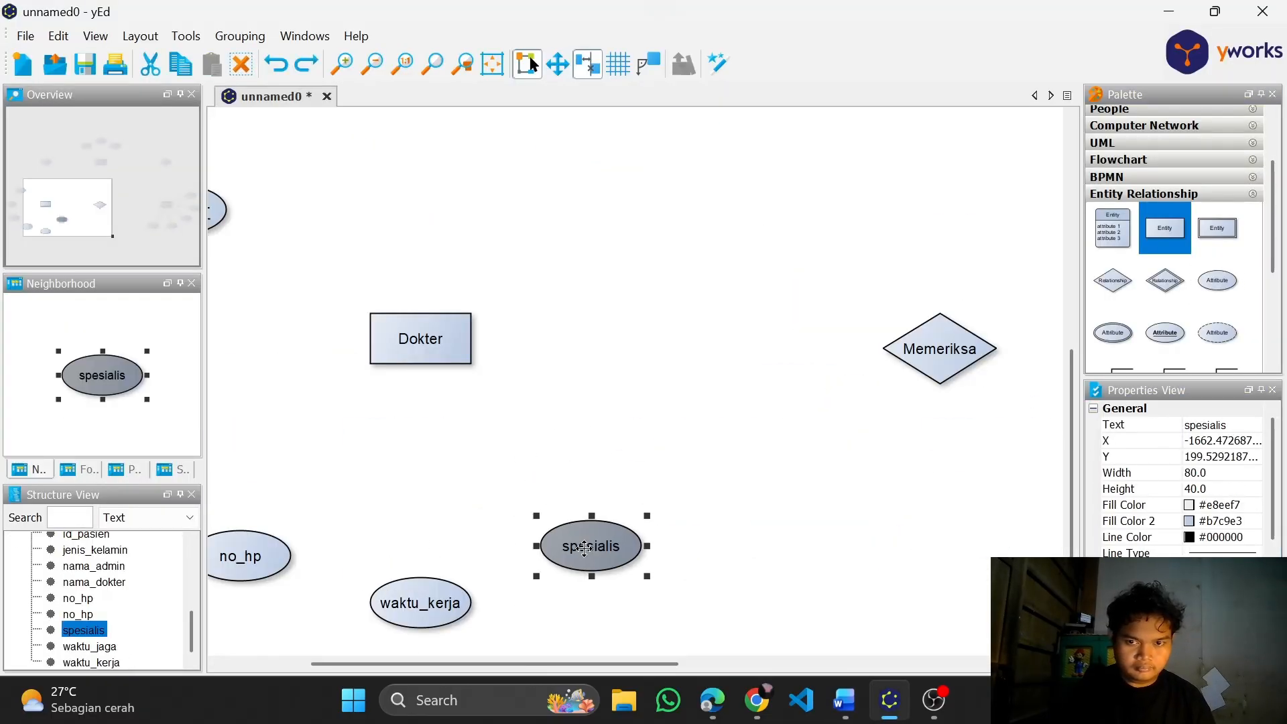
click(562, 427)
scroll(561, 426, down, 1)
drag(1217, 282, 609, 246)
double_click(610, 245)
text(tanggal_lahir)
Connect the Dokter entity to its surrounding attributes, including tanggal_lahir, spesialis, waktu_kerja, alamat_dokter and id_dokter
click(813, 357)
scroll(403, 321, up, 1)
drag(496, 342, 647, 226)
drag(488, 377, 626, 569)
drag(463, 379, 462, 624)
scroll(333, 497, down, 1)
mouse_move(519, 403)
mouse_down()
mouse_move(401, 564)
mouse_move(318, 492)
mouse_up()
mouse_move(507, 395)
mouse_down()
mouse_move(285, 390)
mouse_move(368, 299)
mouse_up()
Connect Dokter to Memeriksa and Memeriksa to Pasien, and align the Memeriksa diamond level with both entities
scroll(675, 388, down, 2)
mouse_move(586, 187)
mouse_down()
mouse_move(590, 385)
mouse_move(856, 400)
mouse_up()
scroll(690, 389, up, 1)
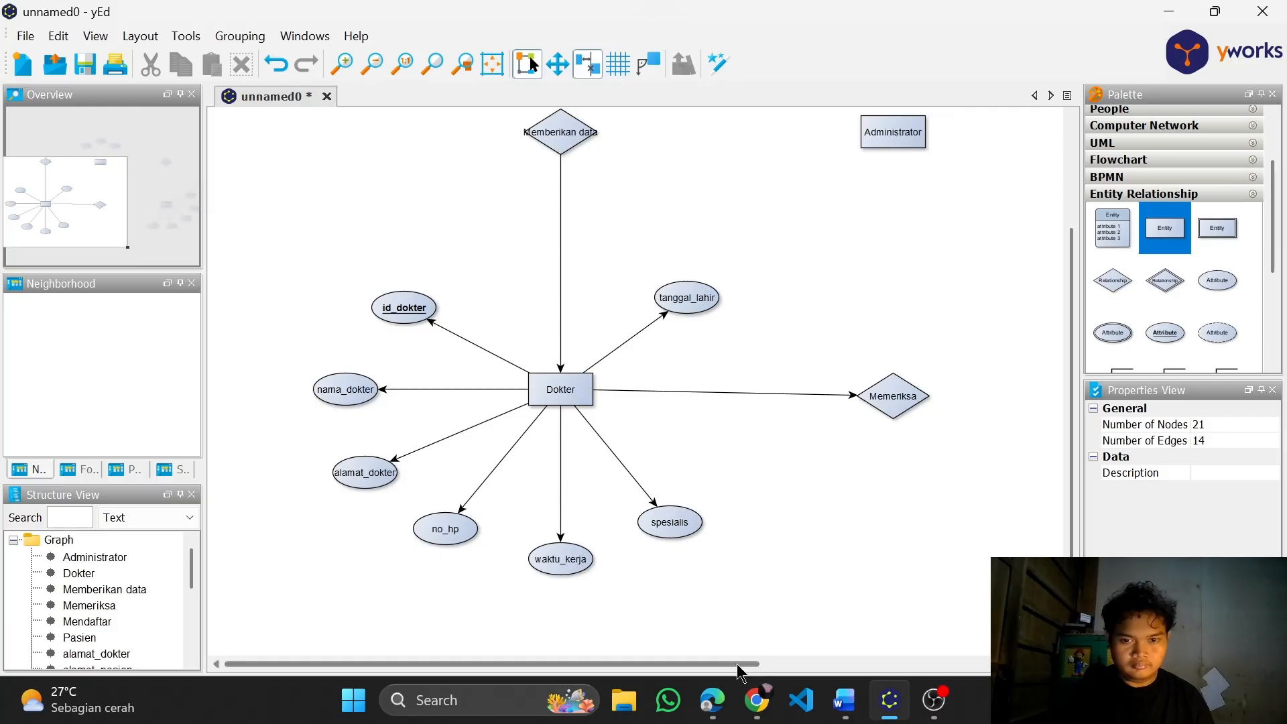
drag(742, 665, 992, 665)
drag(498, 397, 893, 392)
scroll(790, 389, down, 2)
scroll(657, 428, up, 1)
click(592, 381)
drag(592, 381, 592, 375)
click(712, 300)
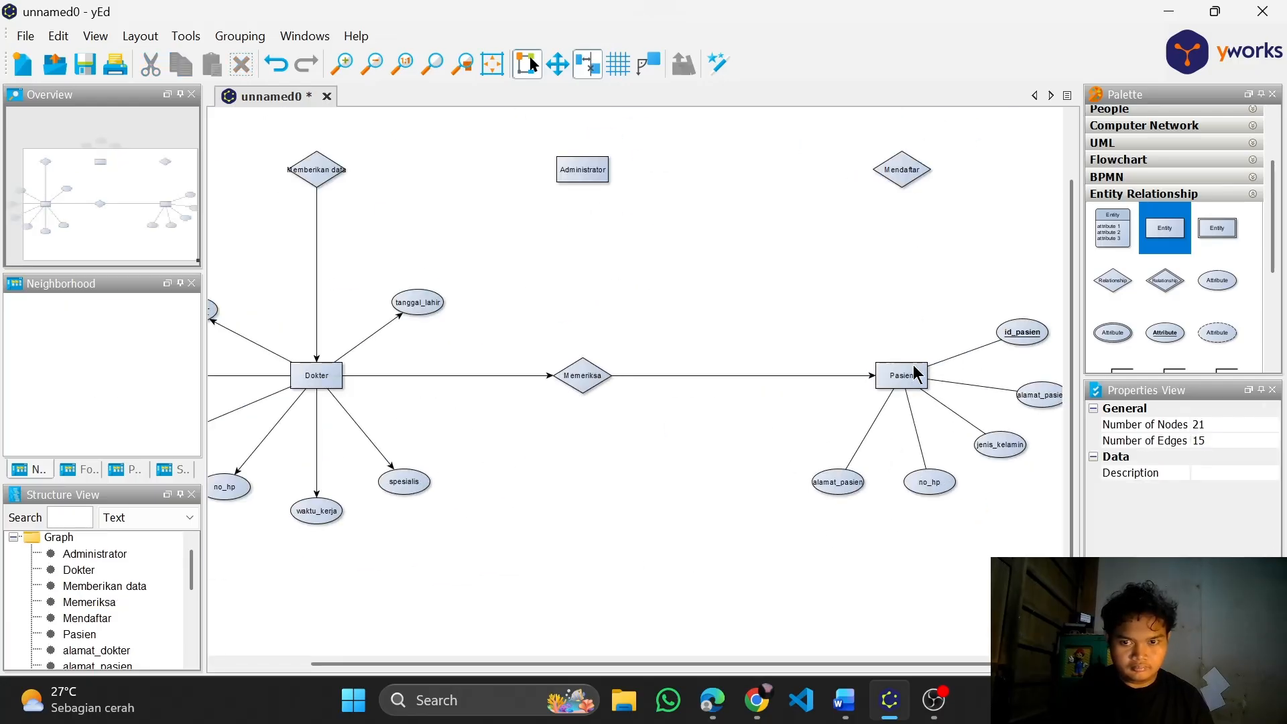
Connect Mendaftar to Administrator and Administrator to Memberikan data, and link Administrator to its attributes
drag(888, 171, 322, 171)
scroll(429, 253, down, 3)
scroll(436, 189, up, 4)
mouse_move(589, 218)
mouse_down()
mouse_move(630, 395)
mouse_move(737, 319)
mouse_up()
Remove the target arrowheads from all attribute connections of the Administrator and Dokter entities
click(698, 365)
shift+click(653, 372)
shift+click(590, 342)
scroll(590, 341, down, 2)
scroll(344, 575, up, 1)
drag(345, 574, 399, 439)
shift+click(426, 375)
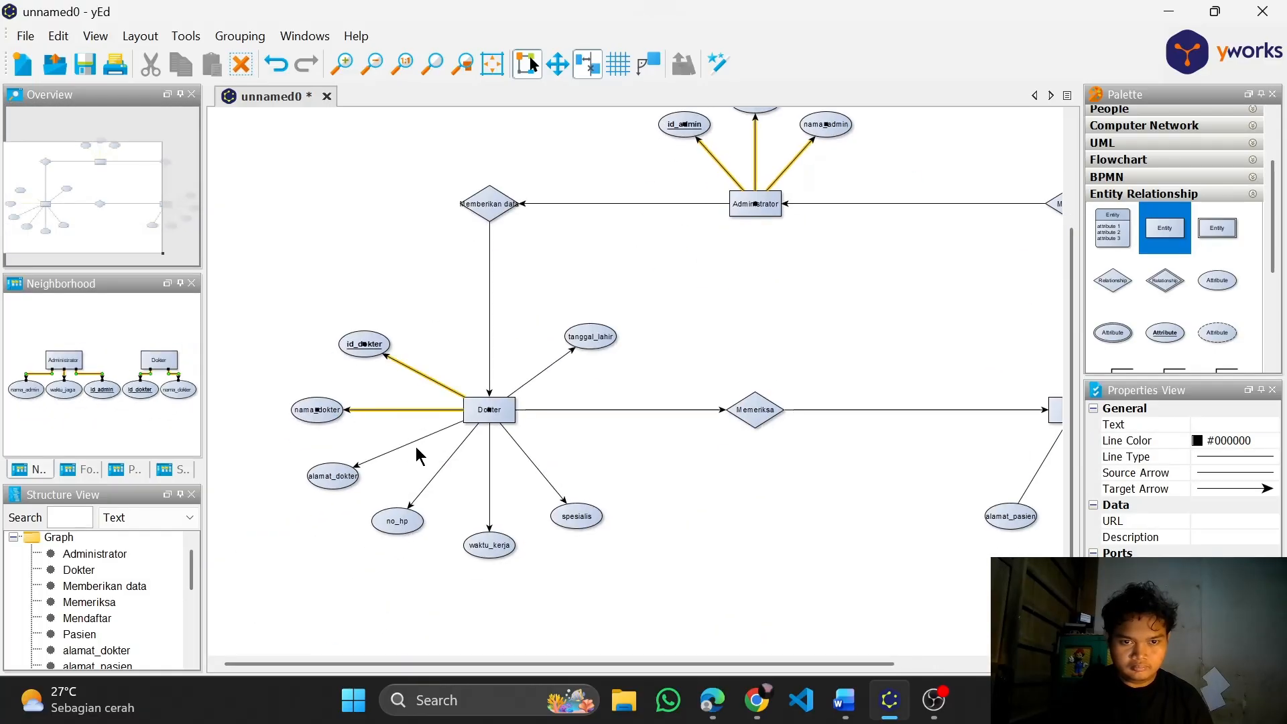
shift+click(528, 458)
shift+click(544, 370)
click(1233, 489)
click(1227, 508)
Remove the target arrowheads from the connections between the entities and the Memeriksa, Memberikan data and Mendaftar relationships
click(790, 410)
shift+click(683, 410)
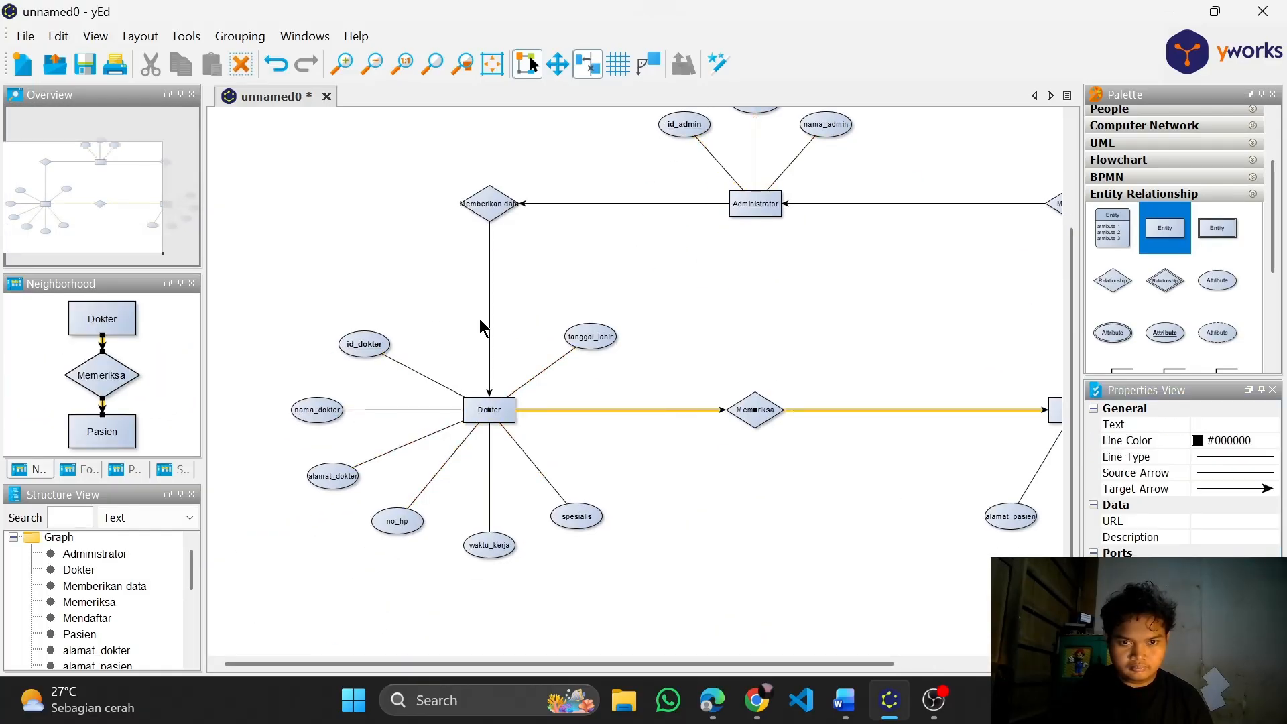
shift+click(489, 319)
shift+click(624, 203)
drag(767, 663, 896, 663)
shift+click(911, 322)
click(1233, 488)
click(1228, 509)
Set a crow's foot source arrow on the Pasien–Mendaftar and Memberikan data–Dokter connections
click(899, 370)
click(911, 366)
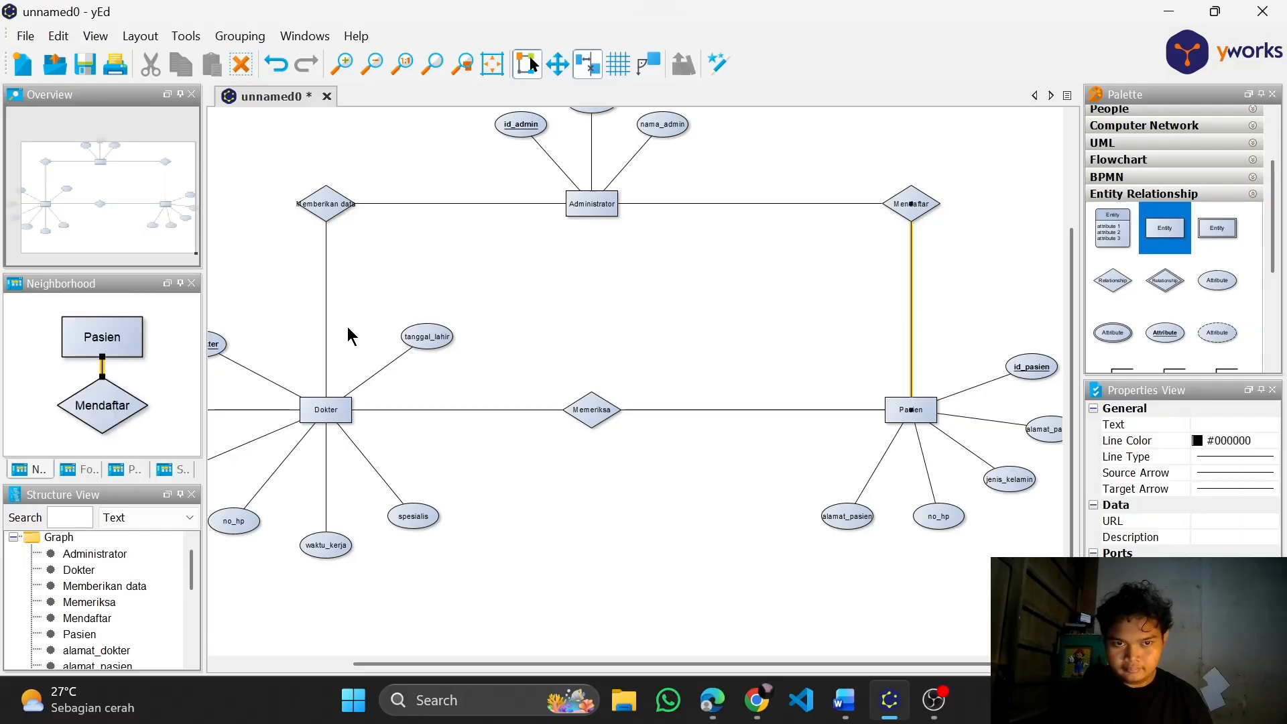
shift+click(326, 332)
click(1220, 472)
click(1227, 492)
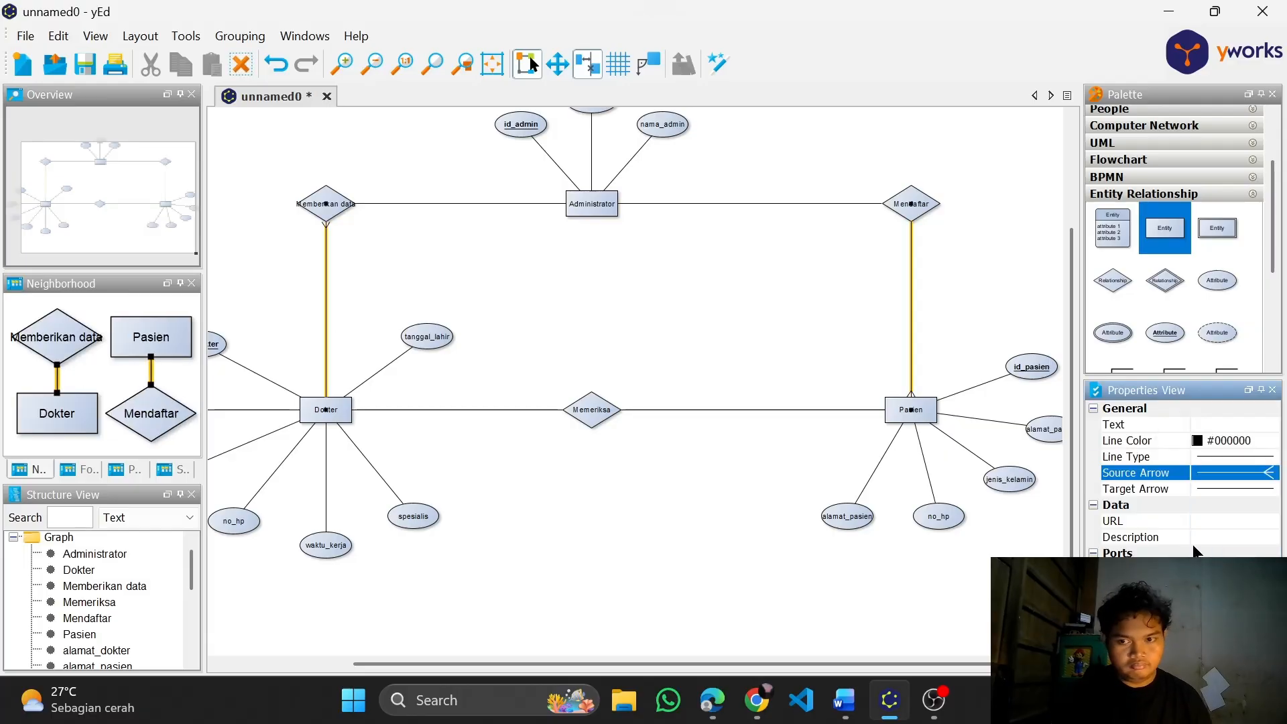
Set crow's foot arrows at the Administrator end of its connections to Mendaftar and Memberikan data
click(773, 210)
click(773, 204)
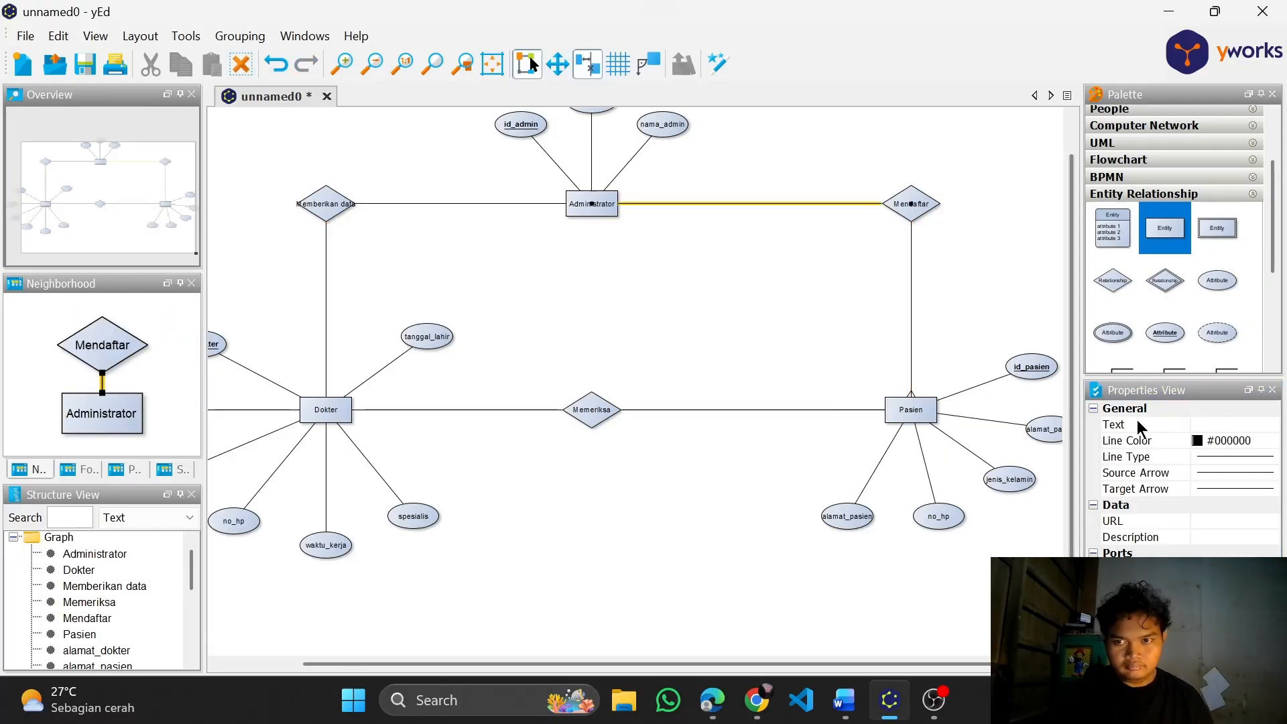
click(1233, 489)
scroll(1239, 531, down, 5)
click(1235, 538)
click(456, 204)
click(1234, 473)
click(1232, 530)
Set crow's foot arrows at the Dokter end of its connections to Memberikan data and Memeriksa
click(327, 315)
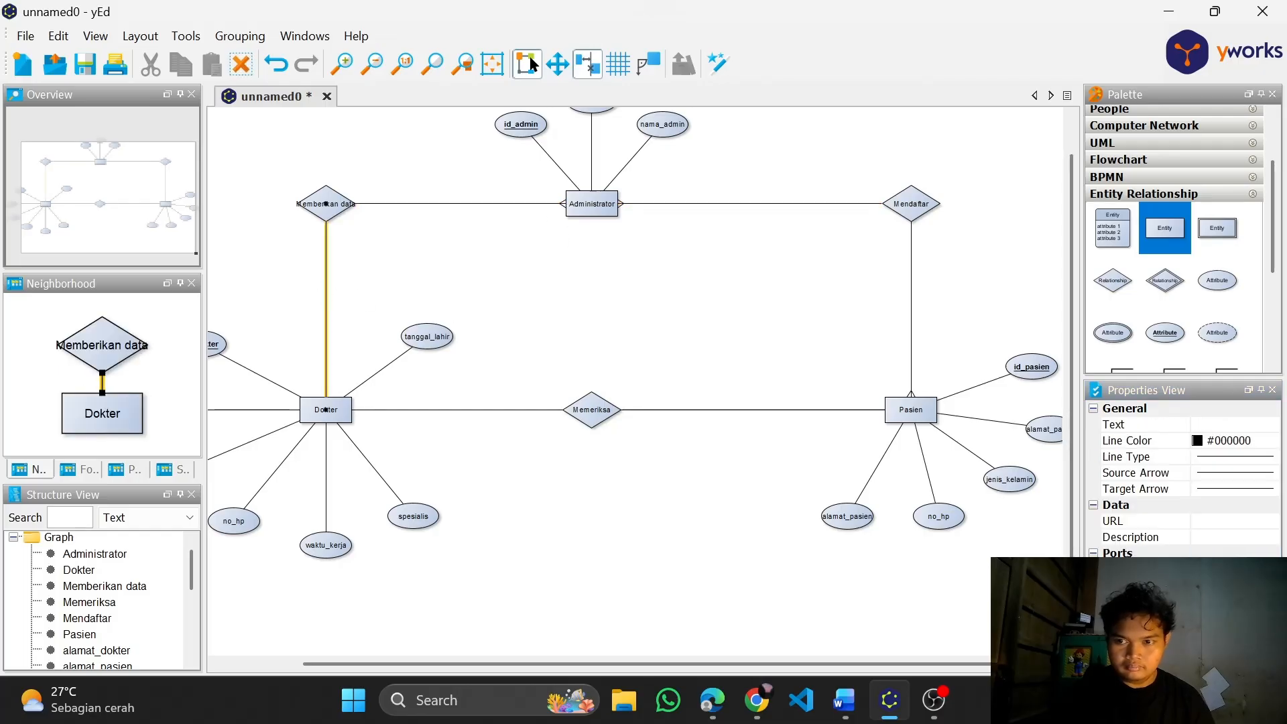
click(1234, 488)
click(1233, 537)
click(465, 409)
click(874, 348)
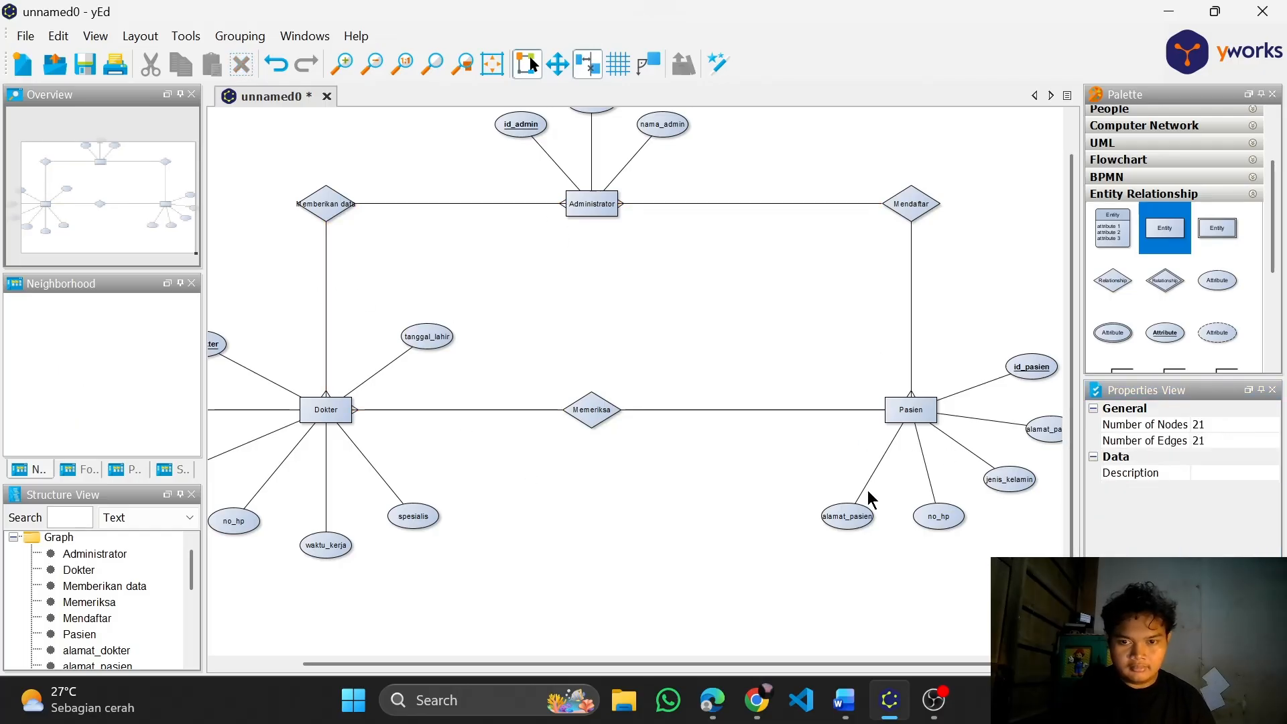
Enlarge the Memberikan data diamond so its label fits inside the shape
scroll(868, 489, down, 2)
scroll(672, 457, up, 2)
click(367, 210)
drag(400, 232, 409, 243)
click(849, 372)
Review the whole diagram, and switch to Word to examine the attribute lists and the relationship table
scroll(849, 379, down, 2)
scroll(849, 382, up, 2)
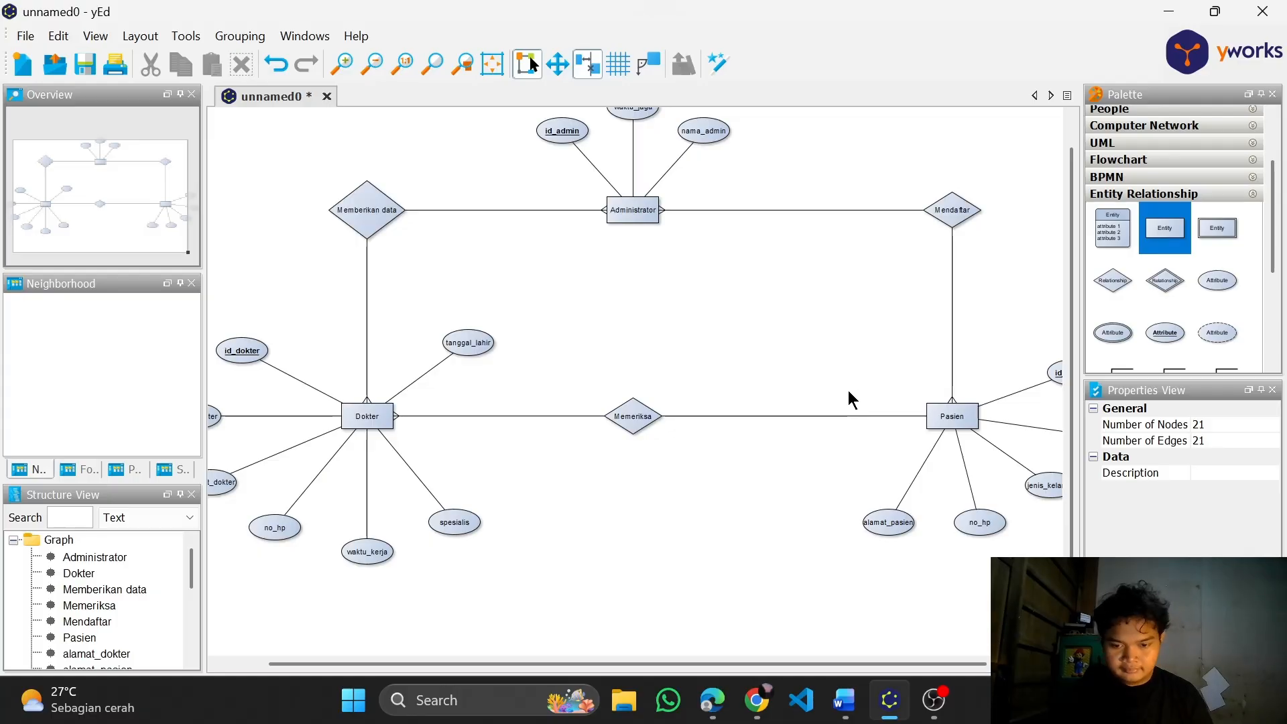
drag(782, 283, 704, 308)
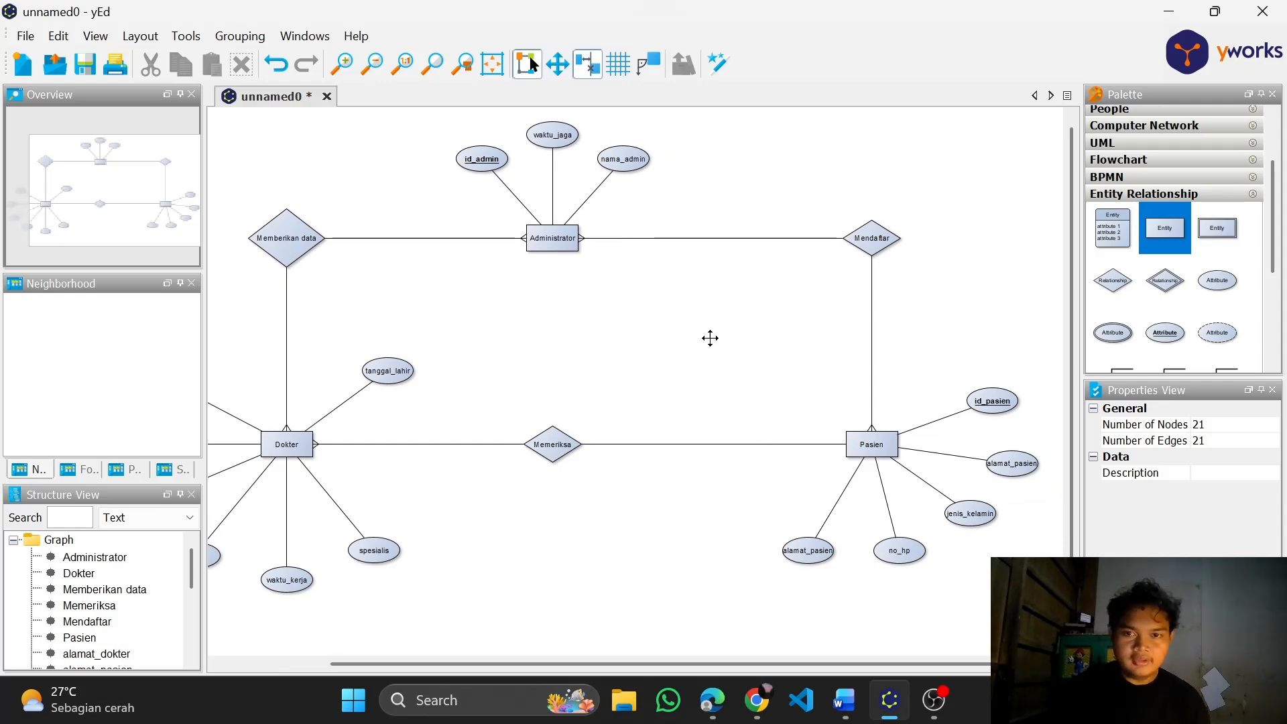
scroll(787, 368, down, 3)
scroll(787, 370, up, 2)
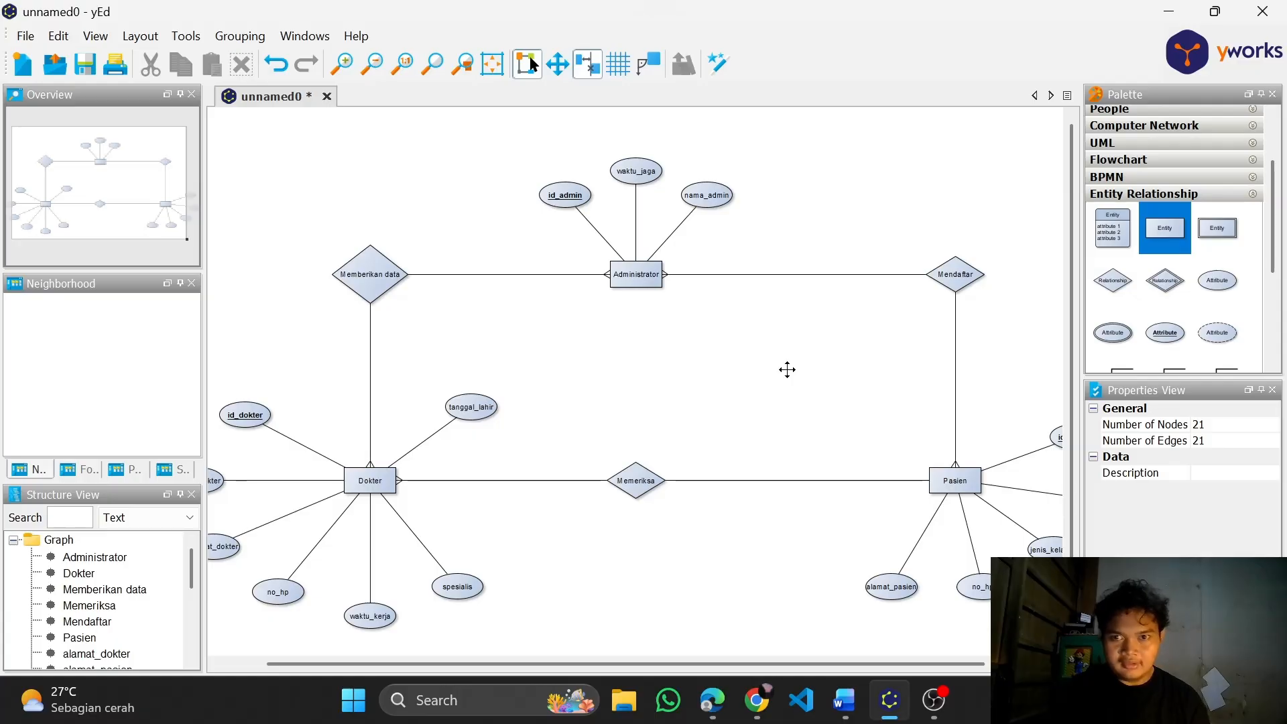
drag(787, 370, 654, 346)
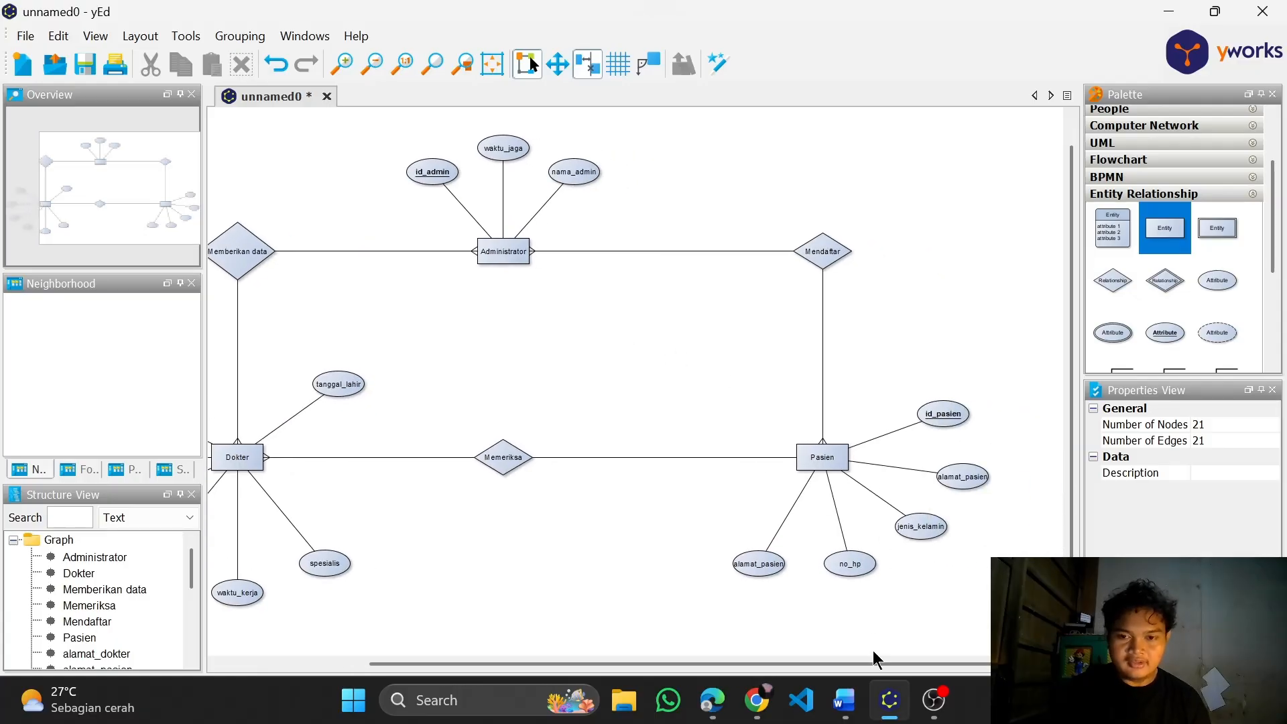
click(844, 700)
scroll(596, 349, down, 3)
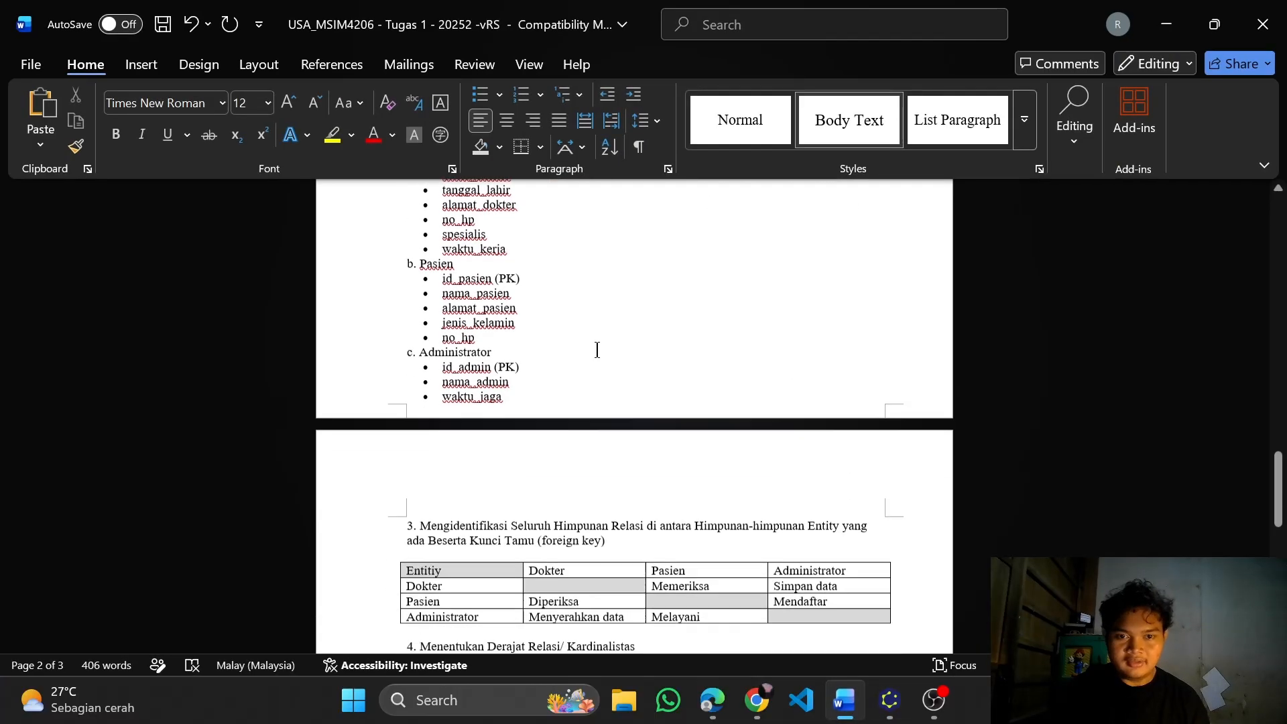
Examine the Pasien attributes, relationship table and cardinality section in the Word document, and return to the yEd diagram
scroll(596, 350, down, 3)
scroll(600, 322, up, 3)
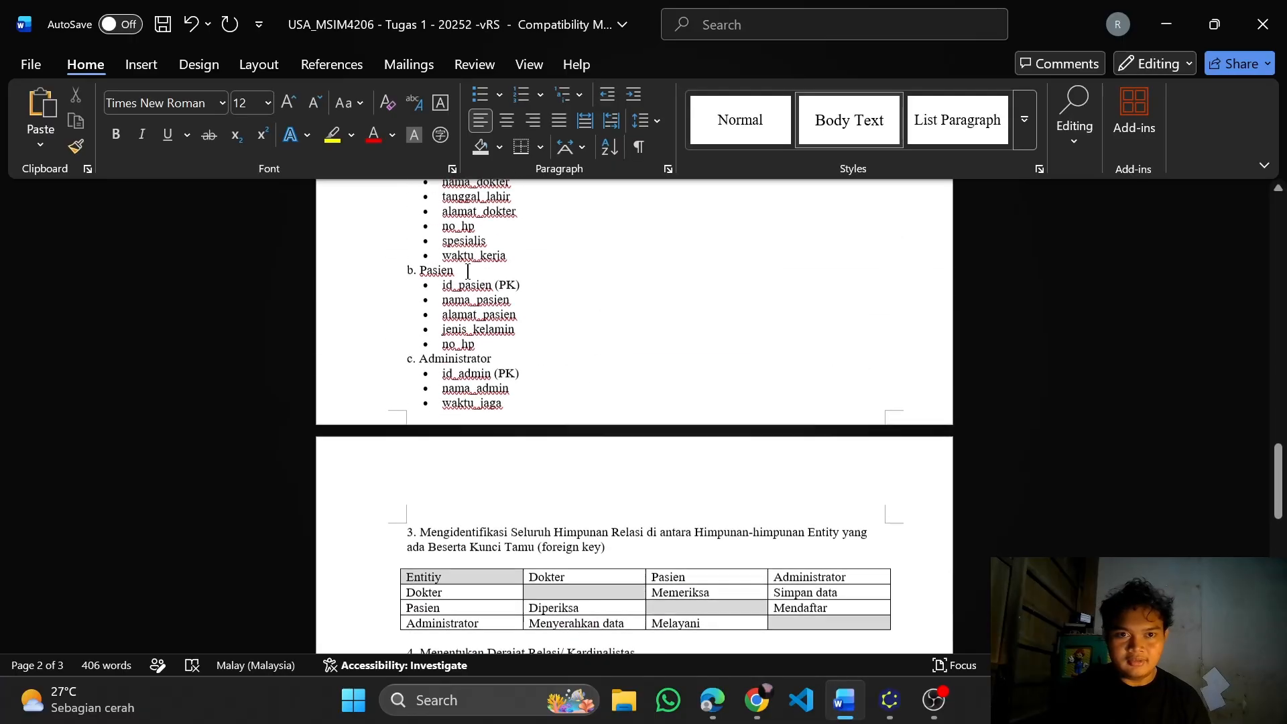
scroll(467, 271, down, 4)
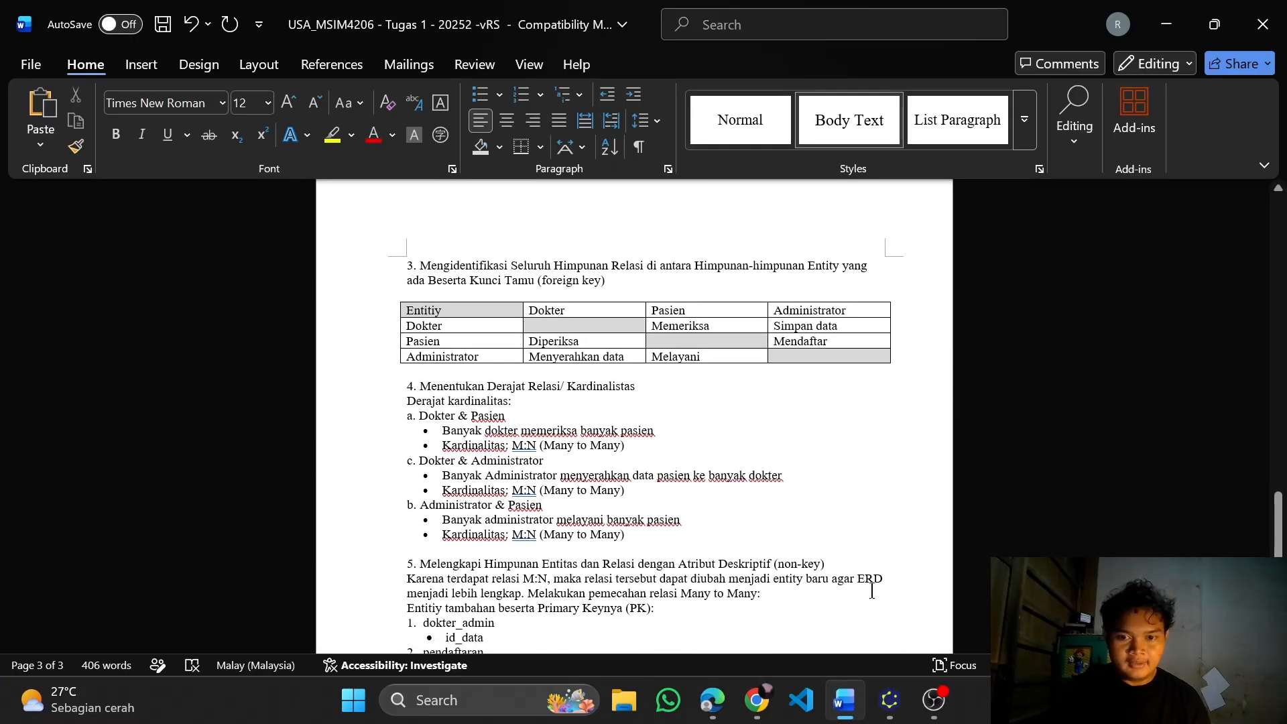
mouse_move(910, 716)
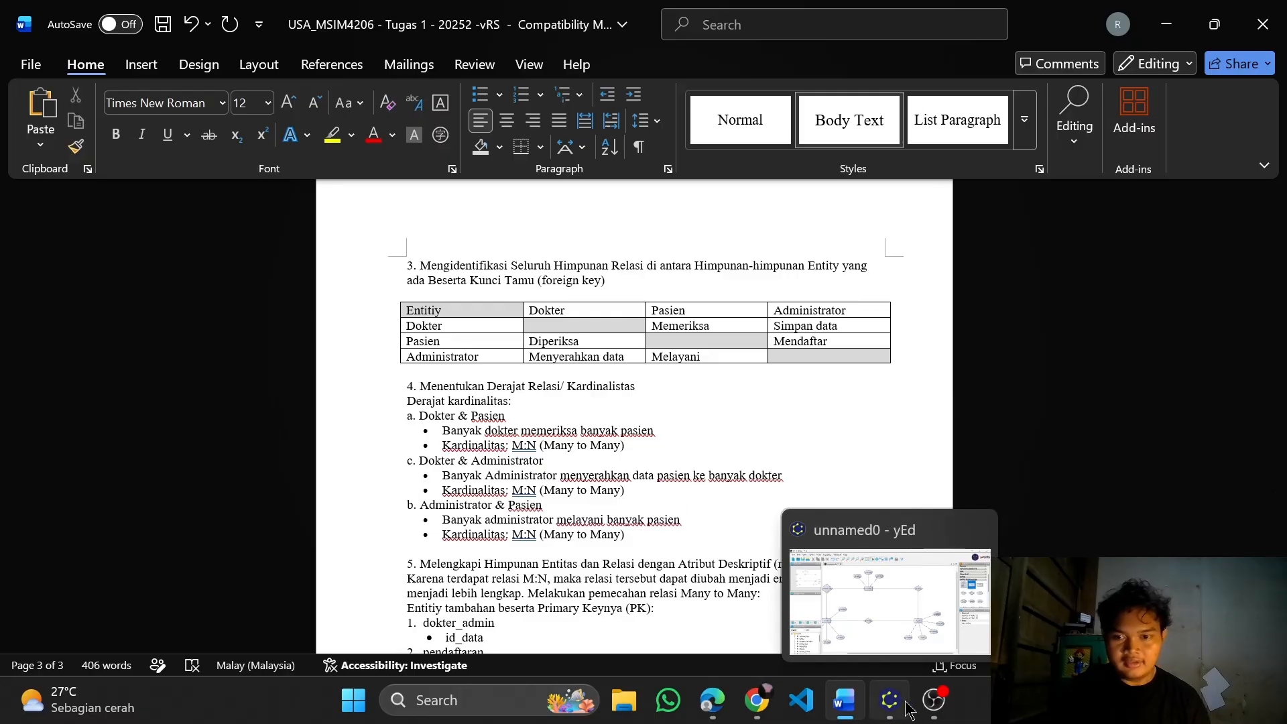
click(910, 708)
Set a crow's foot target arrow at the Pasien end of the connection between Memeriksa and Pasien
drag(469, 322, 576, 275)
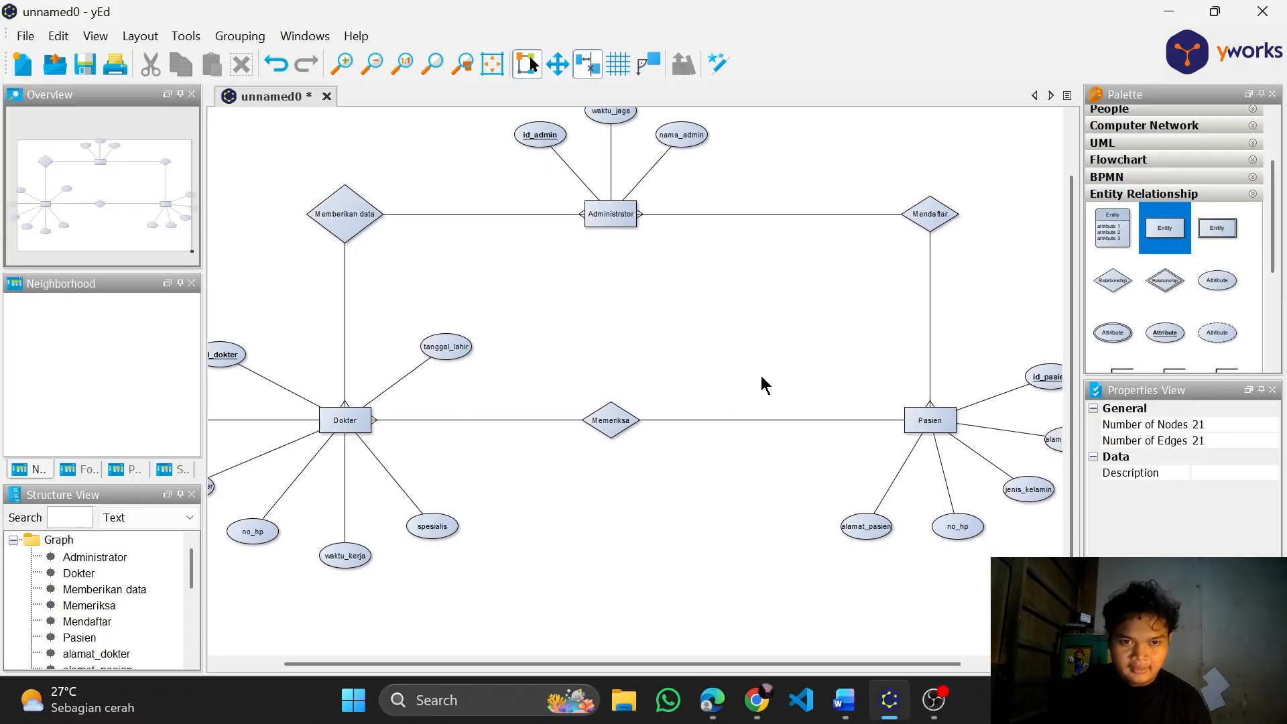
drag(878, 347, 848, 340)
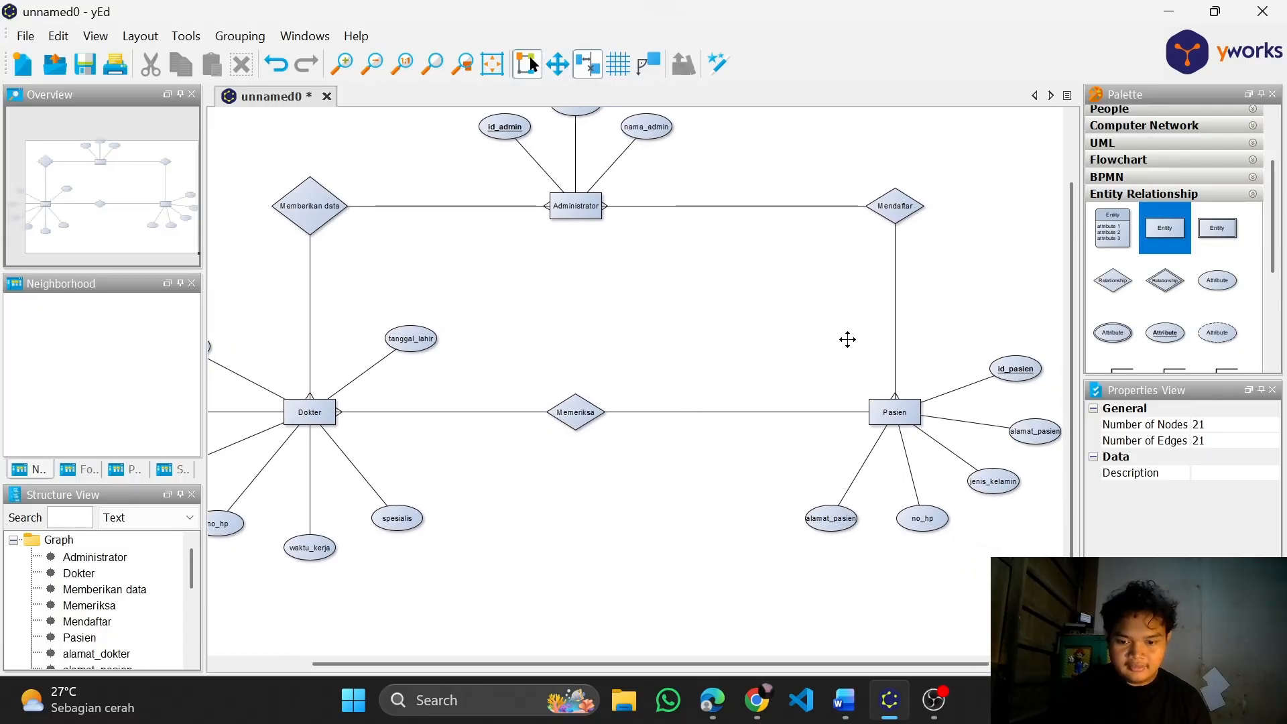
click(833, 412)
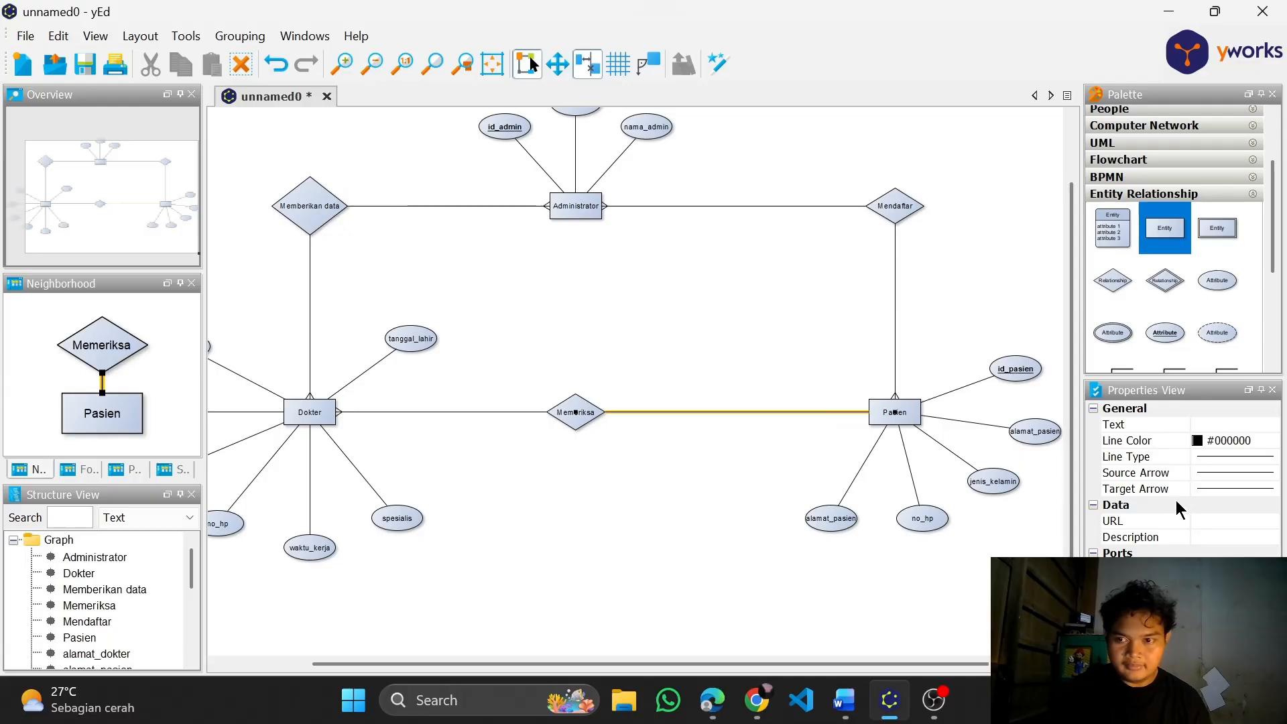
click(1208, 473)
click(1199, 494)
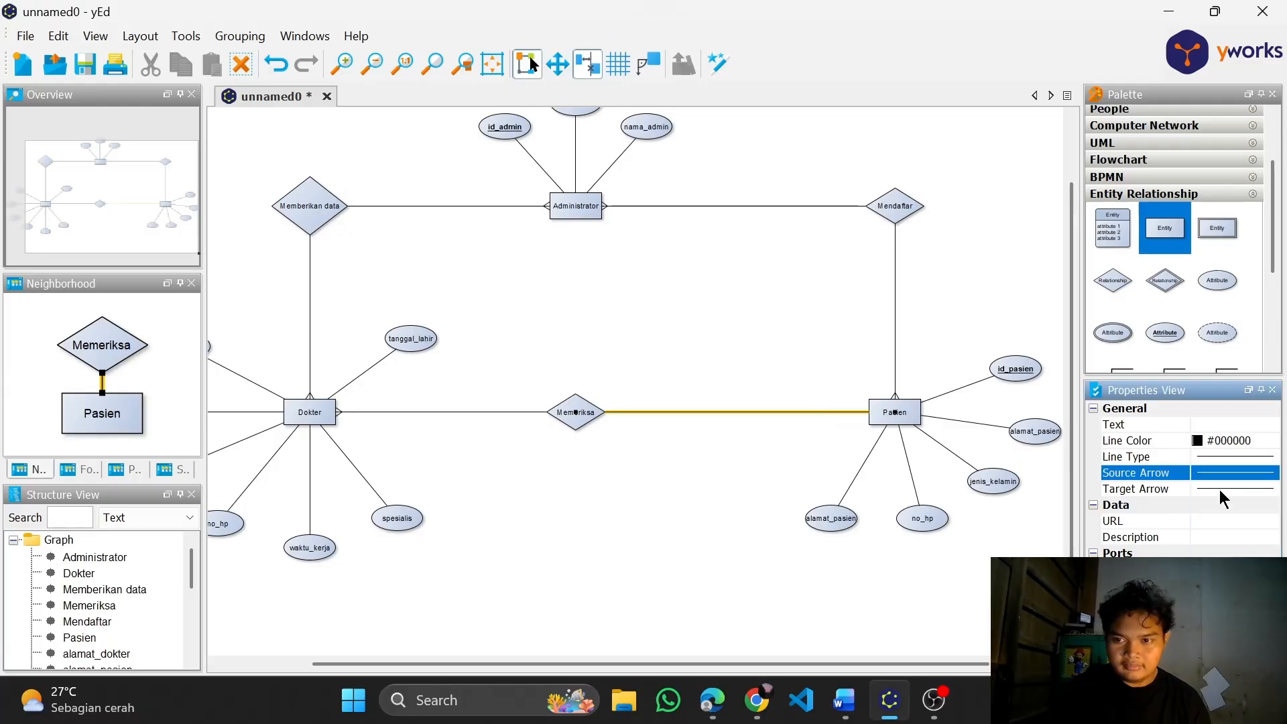
click(1234, 488)
scroll(1233, 530, down, 5)
click(1233, 608)
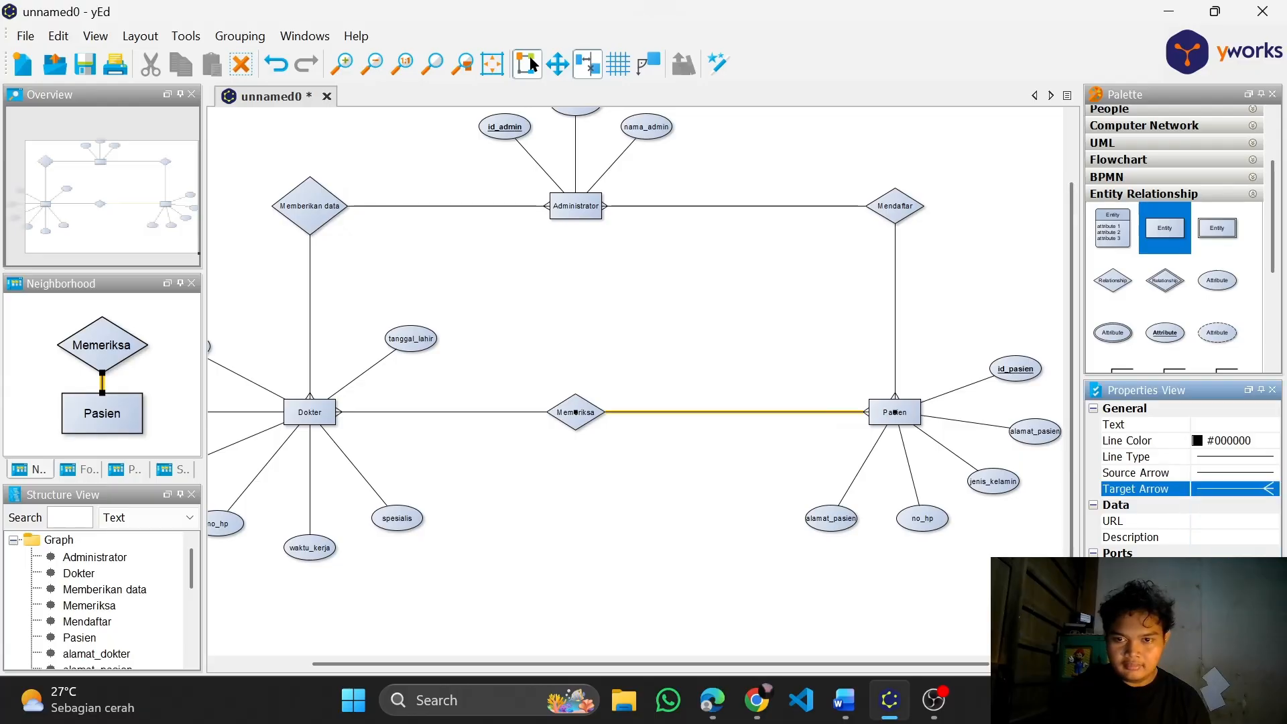
click(845, 431)
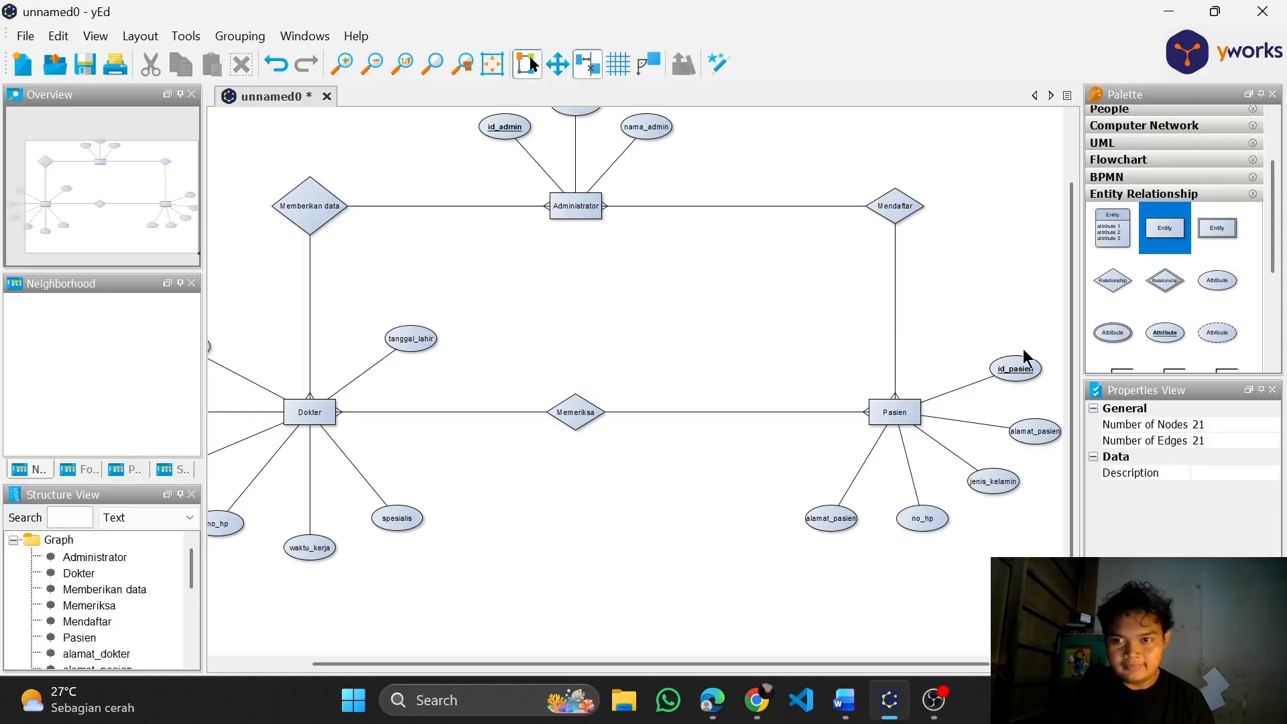
drag(982, 308, 900, 291)
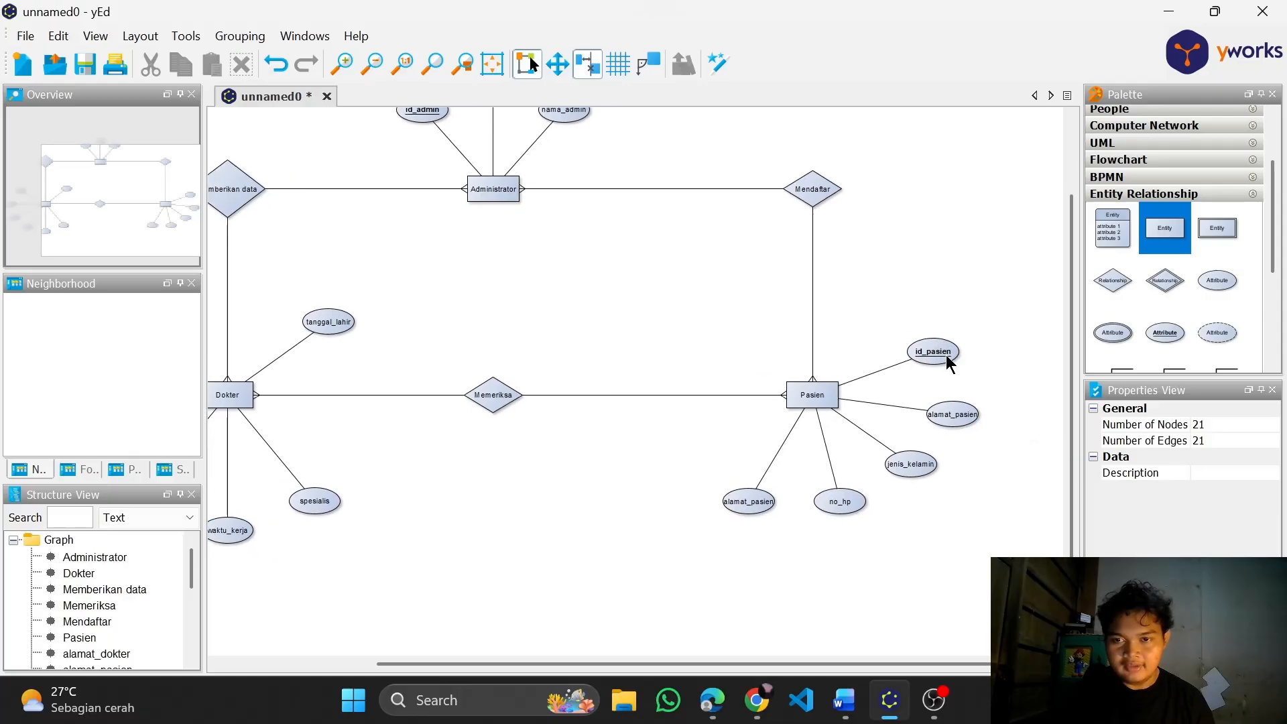